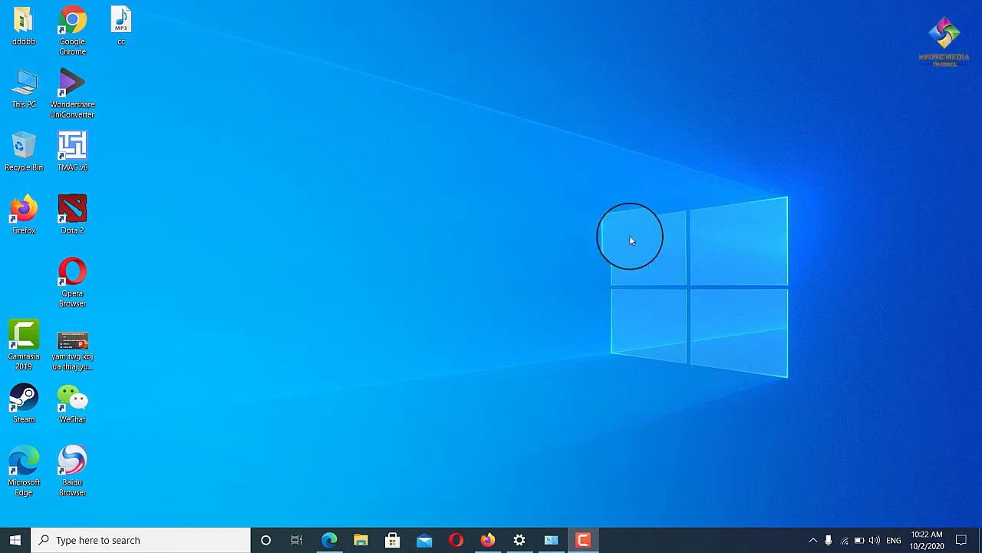
Refresh the desktop several times, minimizing the Facebook browser window in between.
{"action": "right_click", "coordinate": [522, 103]}
{"action": "left_click", "coordinate": [545, 144]}
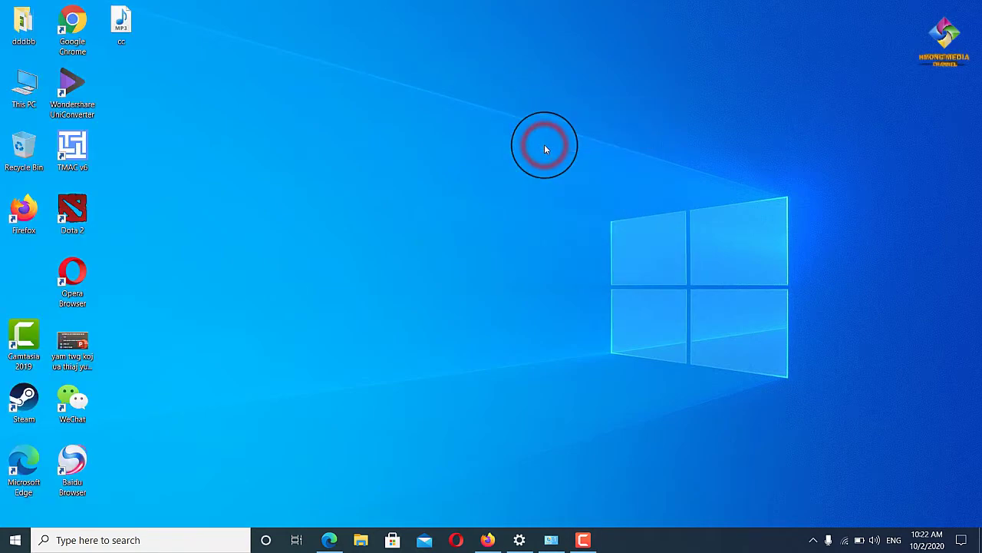
{"action": "right_click", "coordinate": [485, 72]}
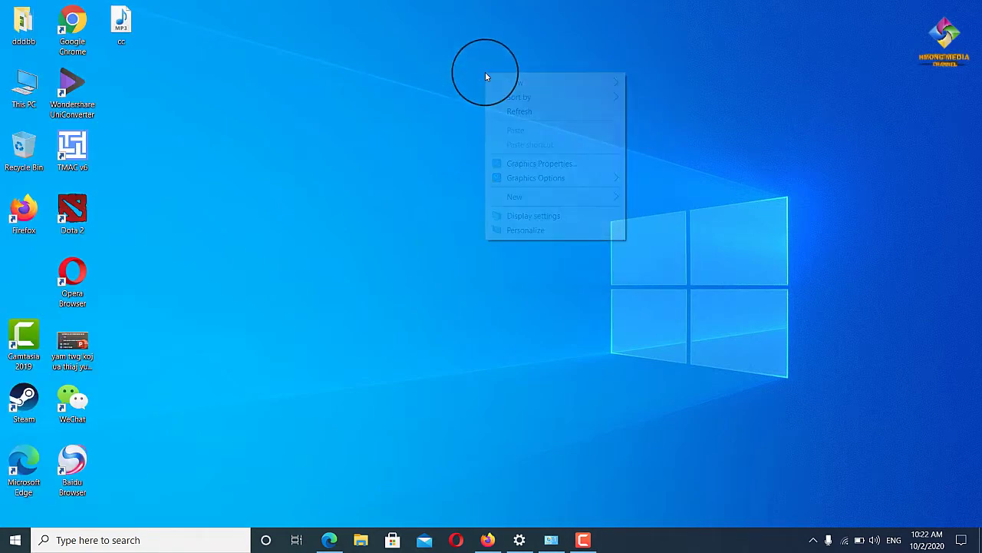
{"action": "left_click", "coordinate": [511, 110]}
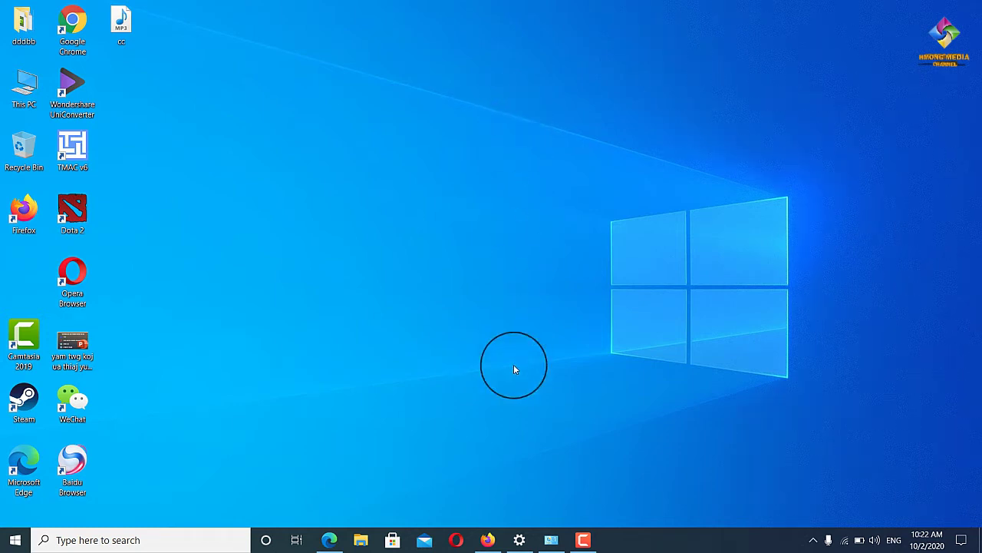
{"action": "left_click", "coordinate": [488, 541]}
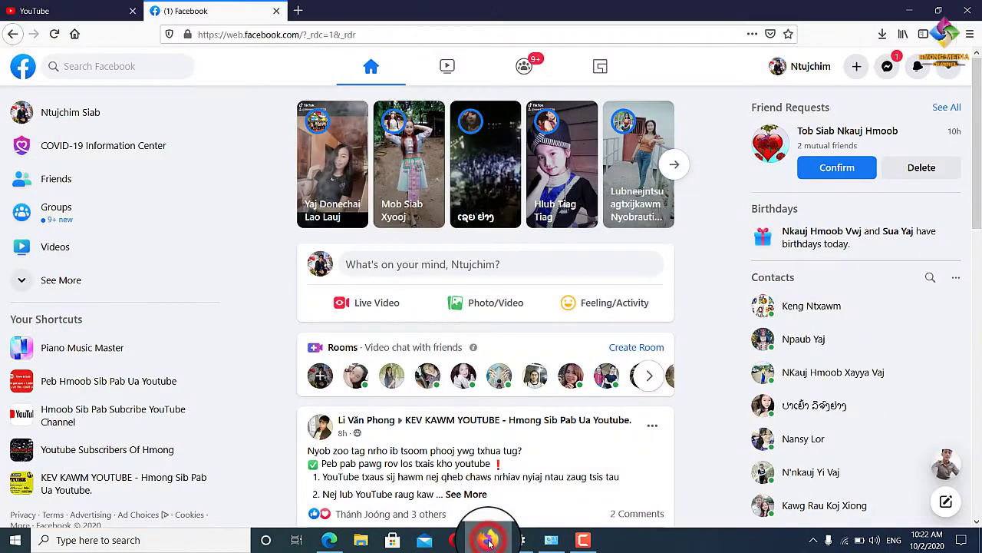
{"action": "left_click", "coordinate": [908, 11]}
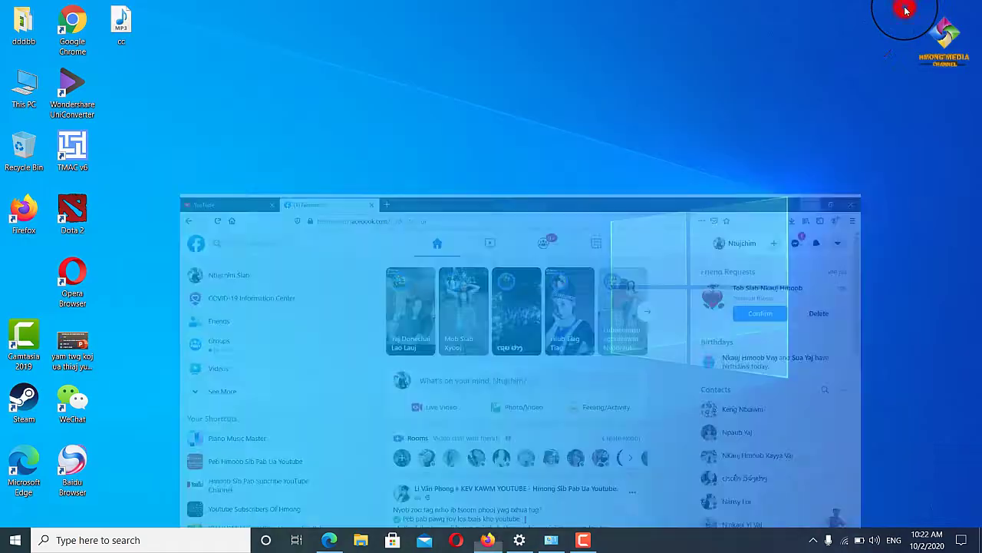
{"action": "right_click", "coordinate": [461, 81]}
{"action": "left_click", "coordinate": [481, 119]}
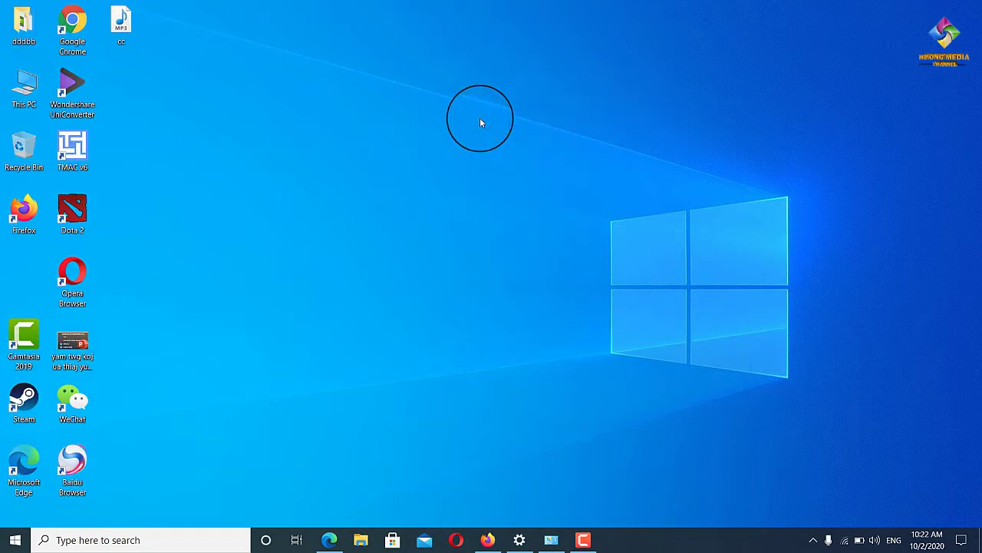
{"action": "right_click", "coordinate": [480, 119]}
{"action": "left_click", "coordinate": [491, 156]}
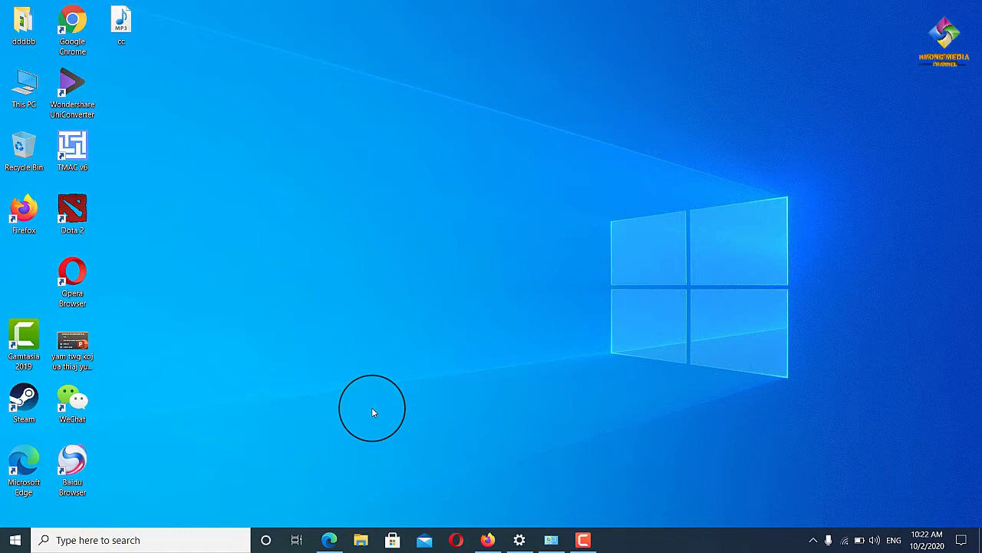
Launch Edge and inspect the syslike.org address in the first tab.
{"action": "left_click", "coordinate": [330, 541]}
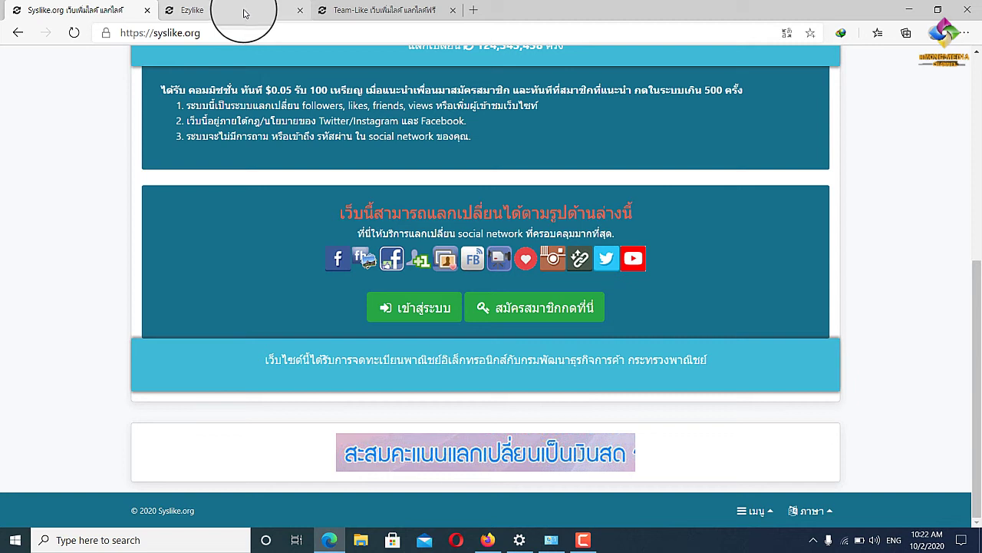
{"action": "left_click", "coordinate": [226, 31]}
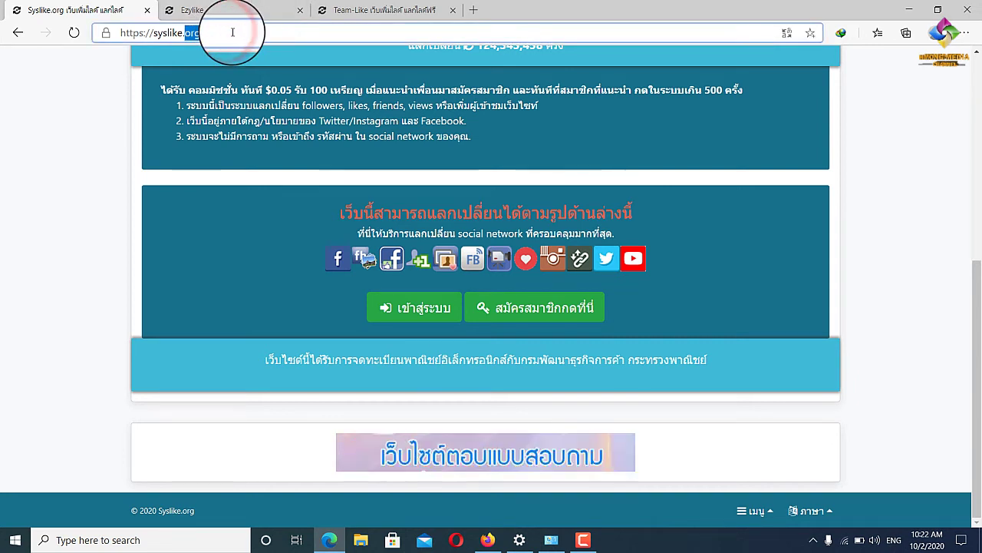
{"action": "left_click", "coordinate": [241, 33]}
{"action": "left_click_drag", "start_coordinate": [240, 33], "coordinate": [158, 30]}
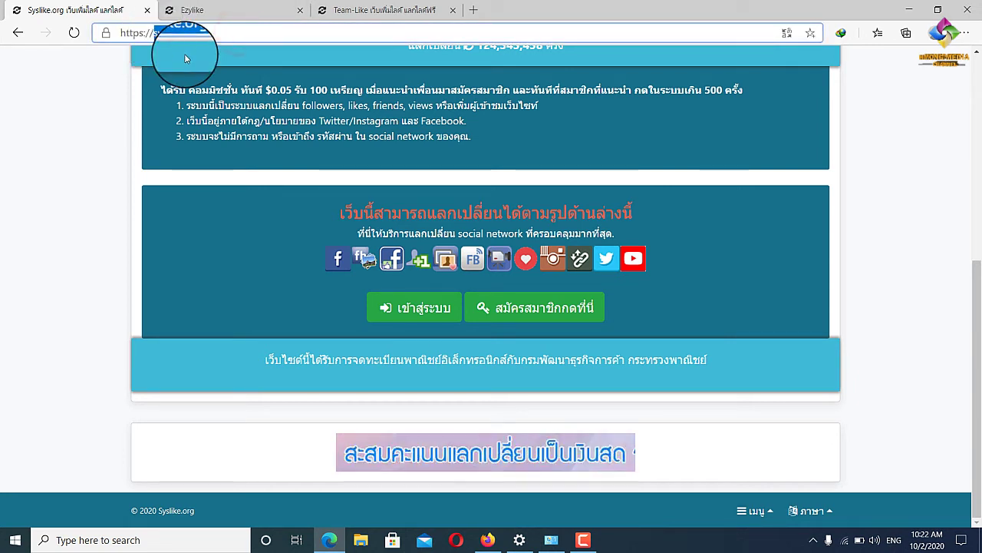
Check the Ezylike and Team-Like tabs and their addresses, then return to Syslike.org.
{"action": "left_click", "coordinate": [215, 10]}
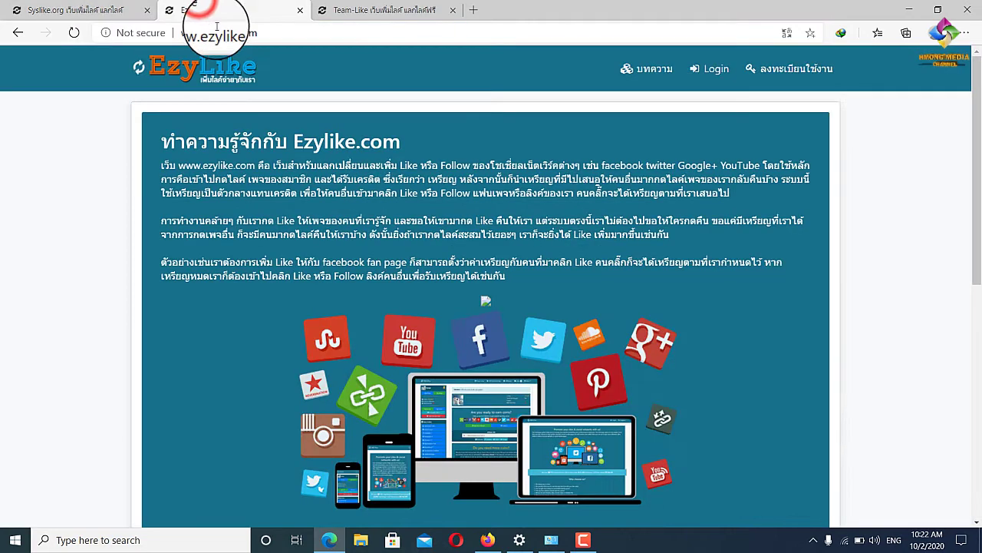
{"action": "left_click", "coordinate": [280, 33]}
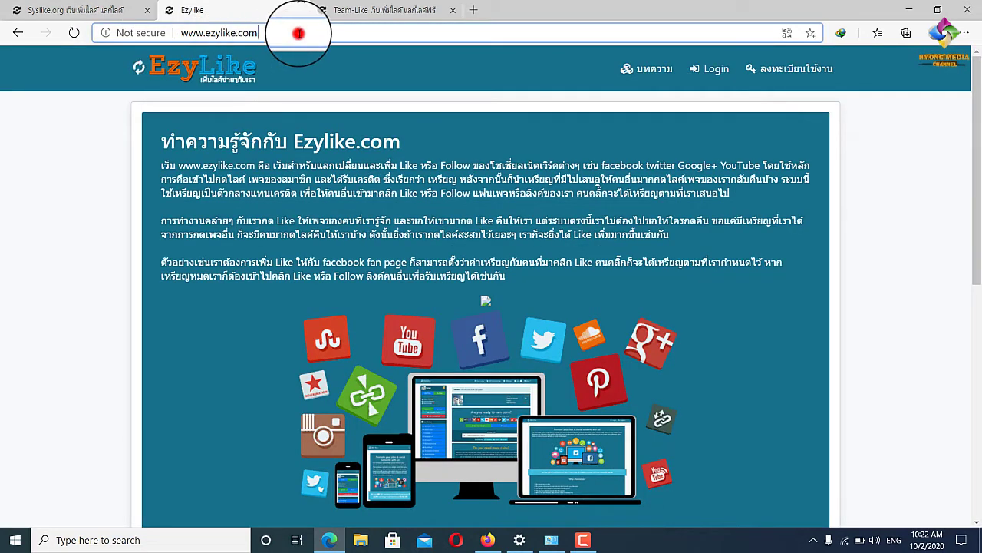
{"action": "left_click_drag", "start_coordinate": [236, 33], "coordinate": [215, 34]}
{"action": "left_click", "coordinate": [392, 6]}
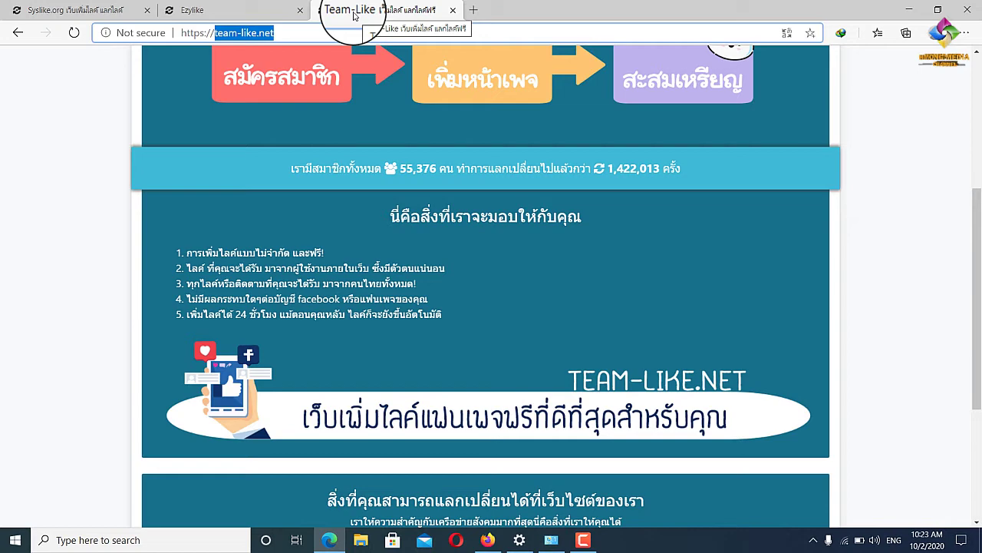
{"action": "left_click", "coordinate": [254, 10]}
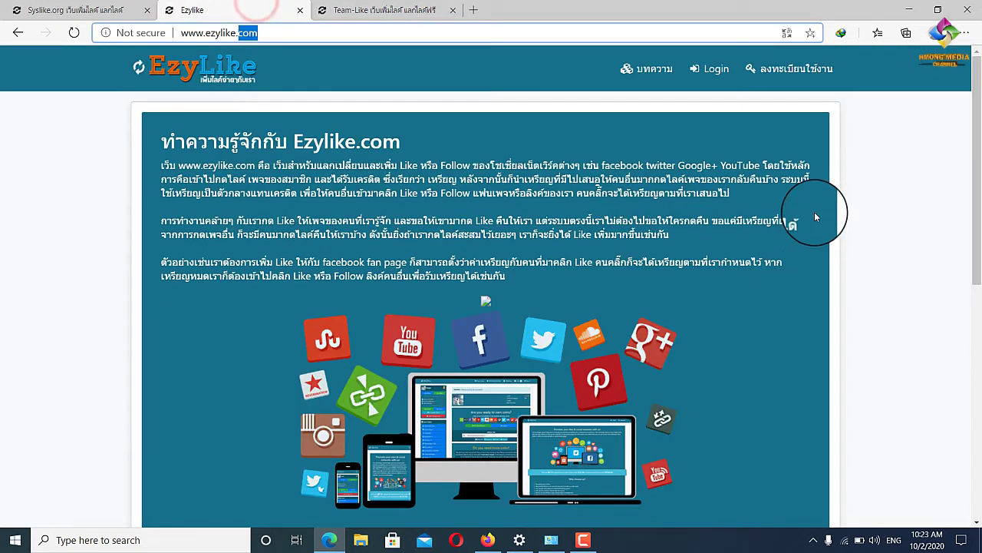
{"action": "scroll", "coordinate": [816, 217], "scroll_direction": "down", "scroll_amount": 2}
{"action": "left_click", "coordinate": [67, 10]}
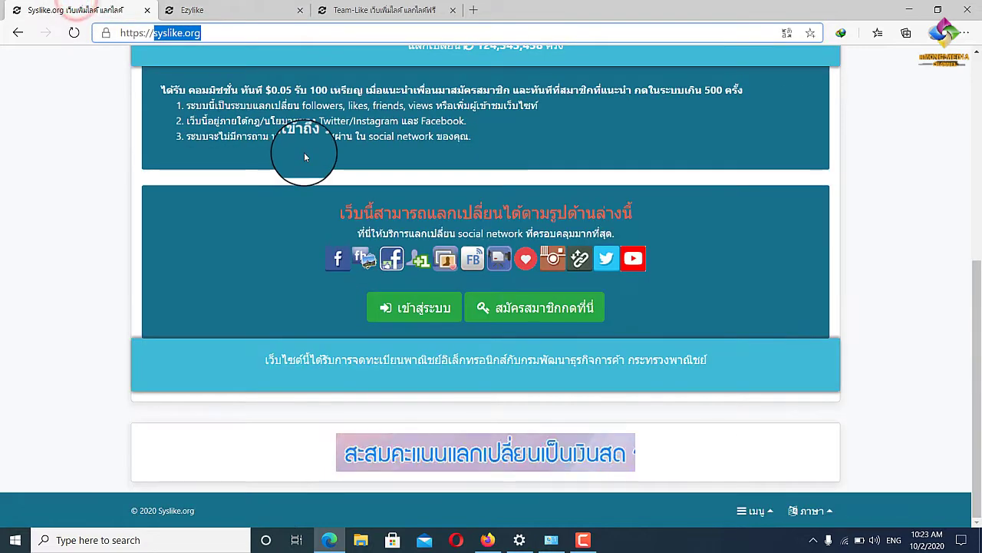
{"action": "scroll", "coordinate": [305, 157], "scroll_direction": "up", "scroll_amount": 5}
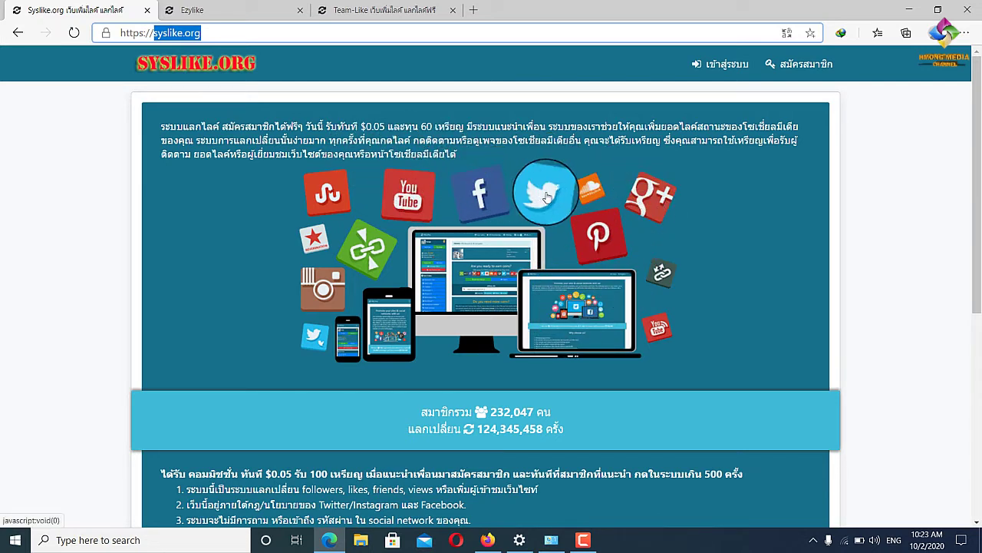
{"action": "scroll", "coordinate": [547, 197], "scroll_direction": "down", "scroll_amount": 4}
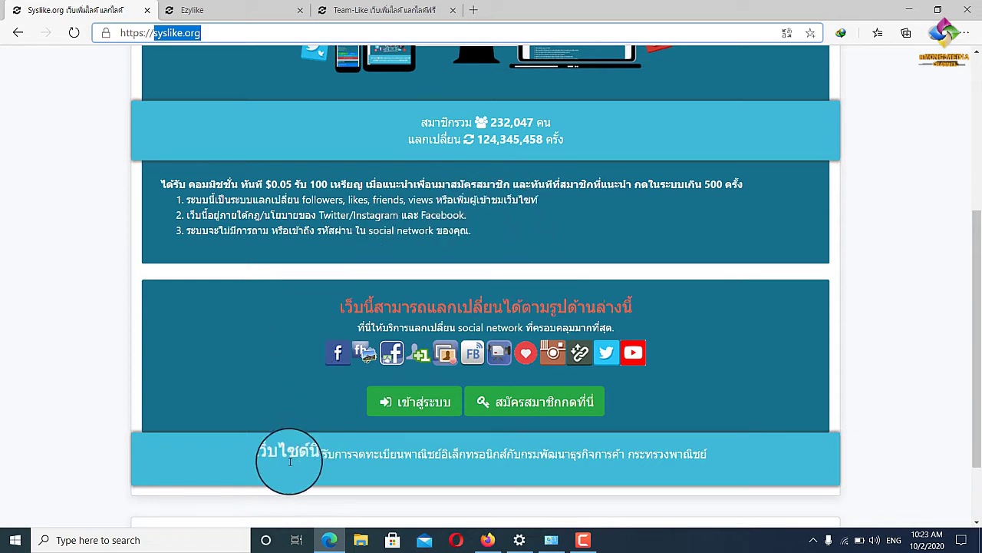
{"action": "left_click_drag", "start_coordinate": [253, 453], "coordinate": [409, 451]}
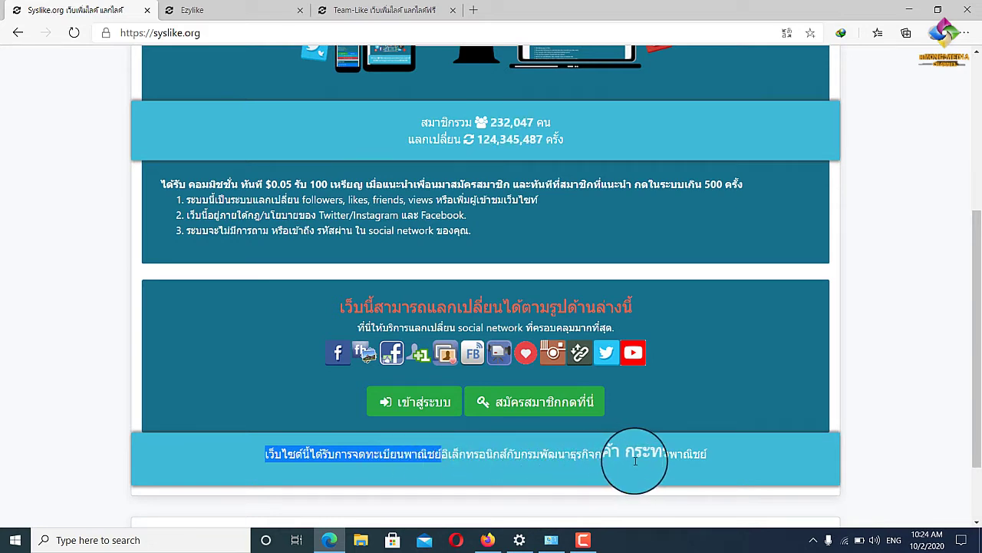
{"action": "left_click", "coordinate": [753, 469]}
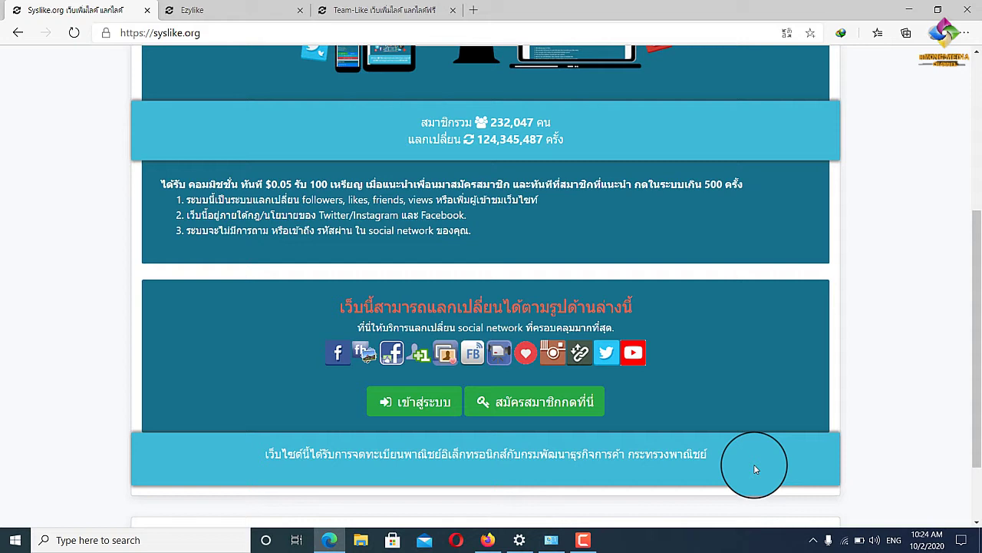
{"action": "left_click_drag", "start_coordinate": [754, 469], "coordinate": [252, 442]}
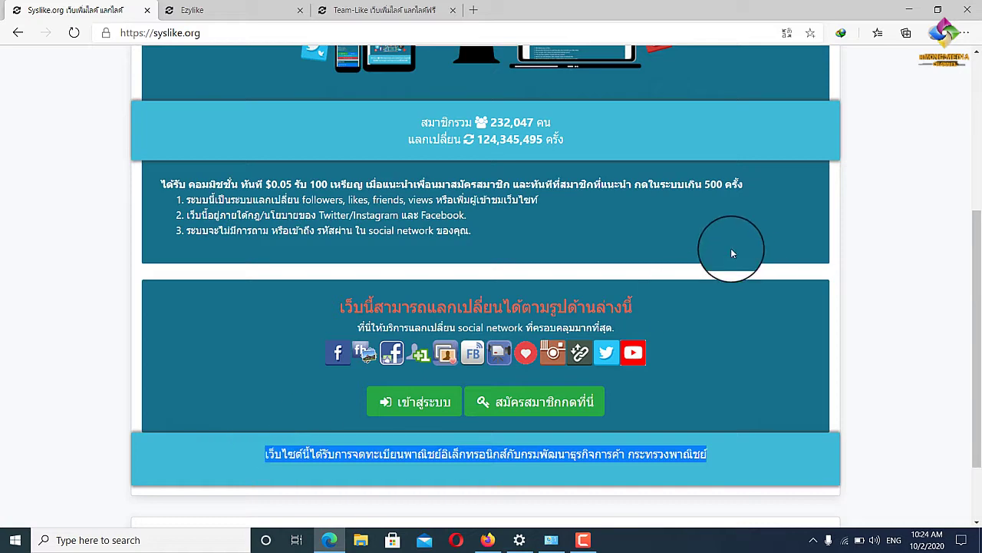
{"action": "scroll", "coordinate": [893, 235], "scroll_direction": "up", "scroll_amount": 2}
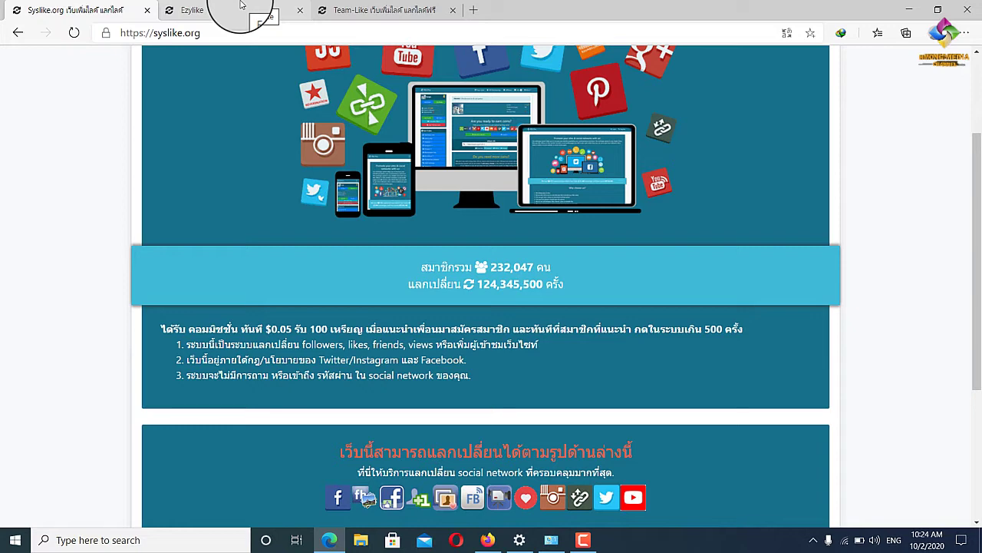
{"action": "left_click", "coordinate": [240, 6]}
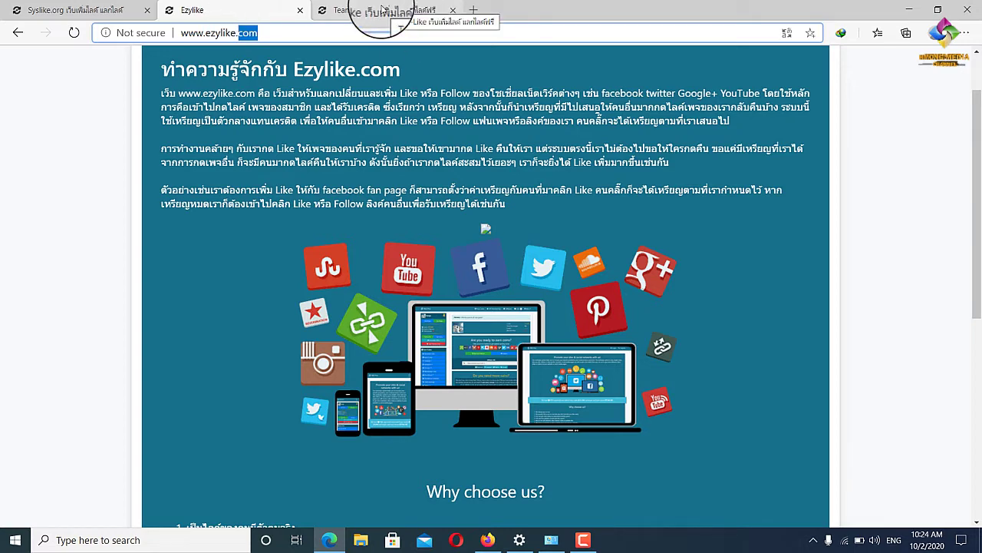
{"action": "left_click", "coordinate": [382, 8]}
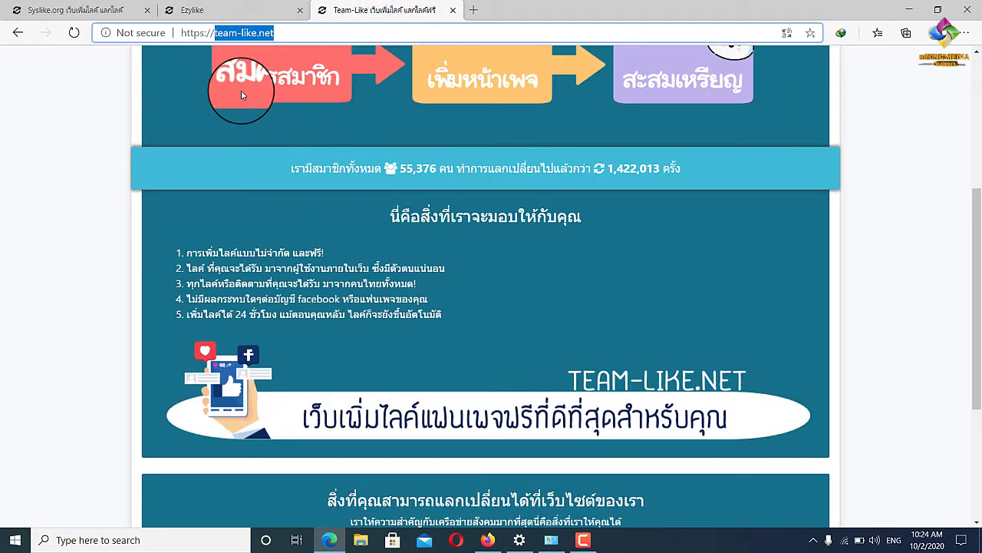
{"action": "left_click", "coordinate": [235, 5]}
{"action": "left_click", "coordinate": [77, 10]}
{"action": "left_click", "coordinate": [249, 10]}
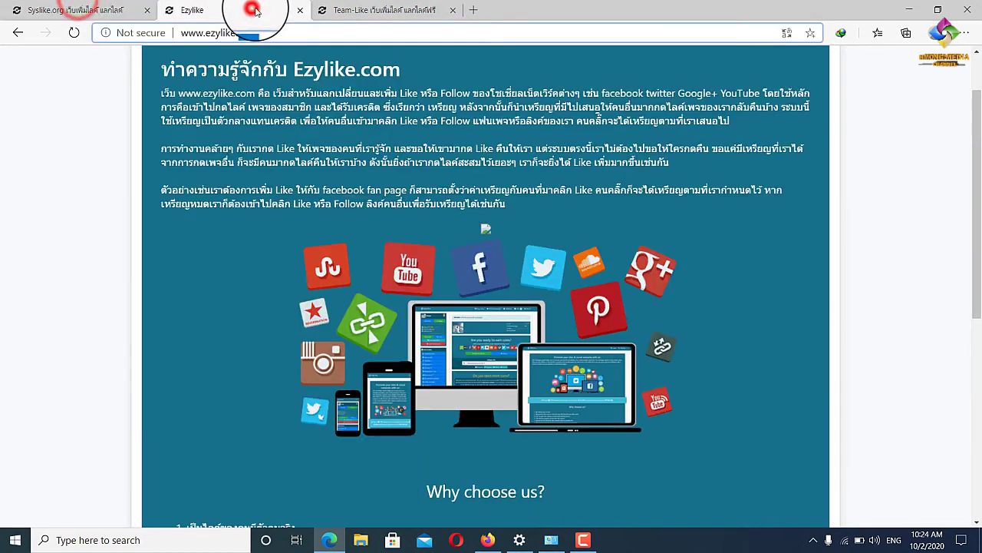
{"action": "left_click", "coordinate": [361, 10]}
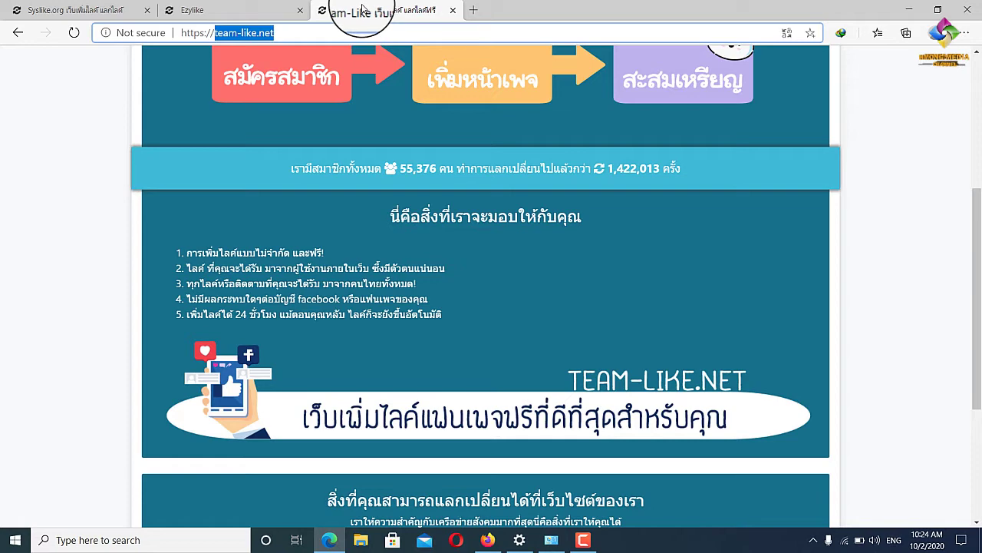
{"action": "left_click", "coordinate": [84, 4]}
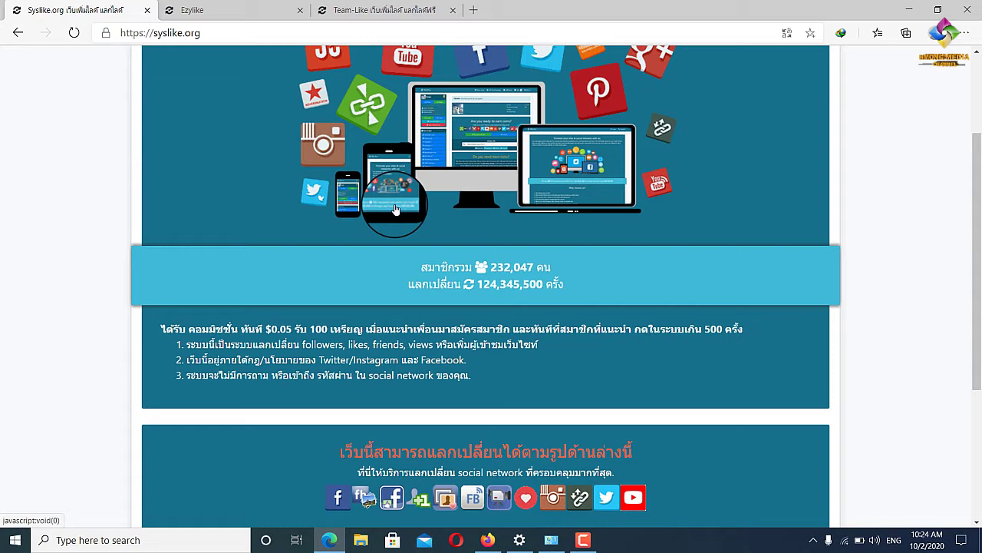
{"action": "scroll", "coordinate": [653, 176], "scroll_direction": "up", "scroll_amount": 2}
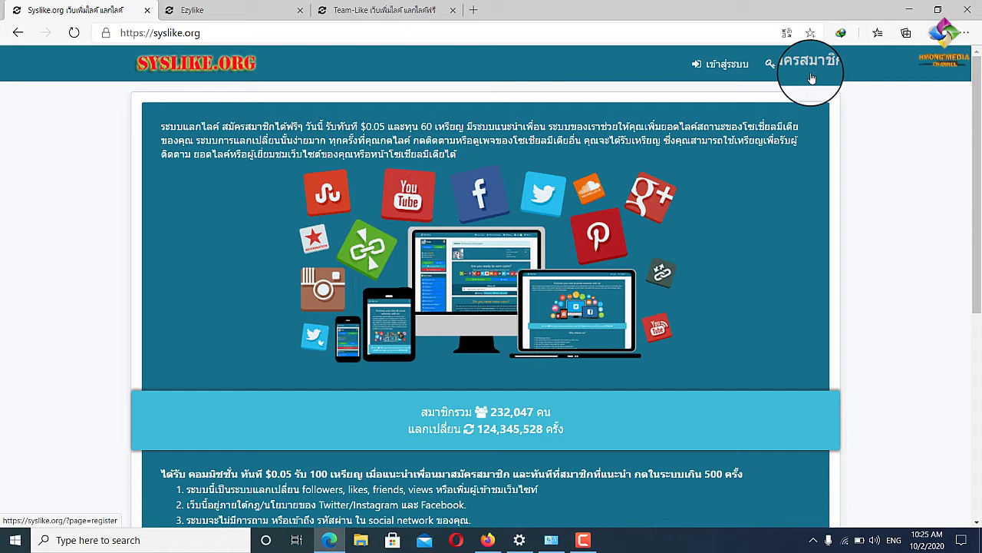
{"action": "left_click", "coordinate": [812, 77]}
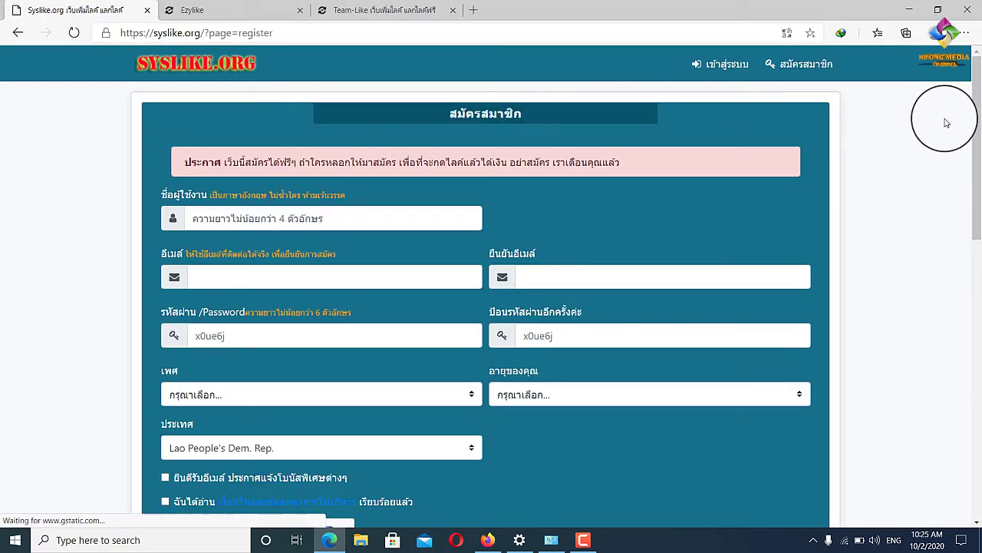
{"action": "left_click", "coordinate": [795, 73]}
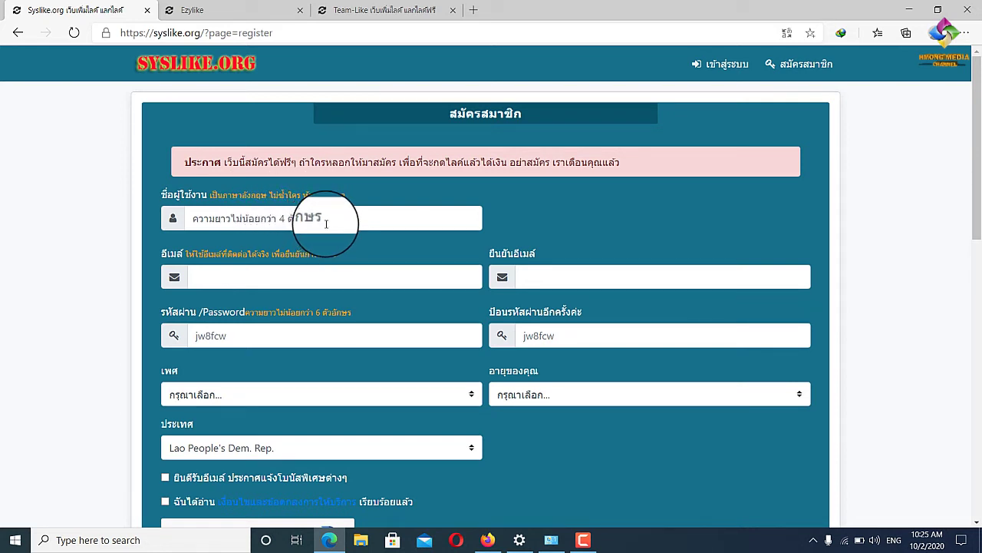
{"action": "left_click", "coordinate": [324, 222]}
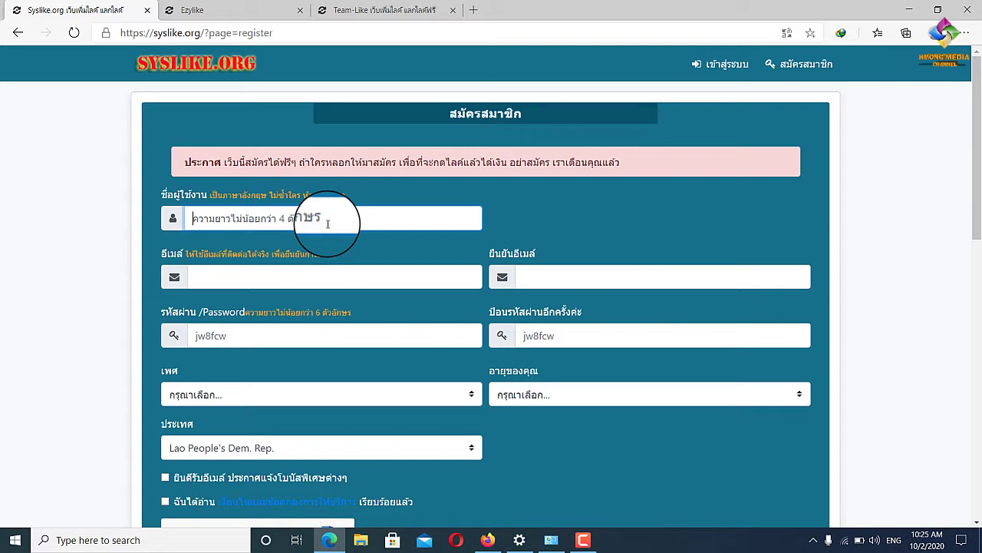
{"action": "left_click", "coordinate": [328, 275]}
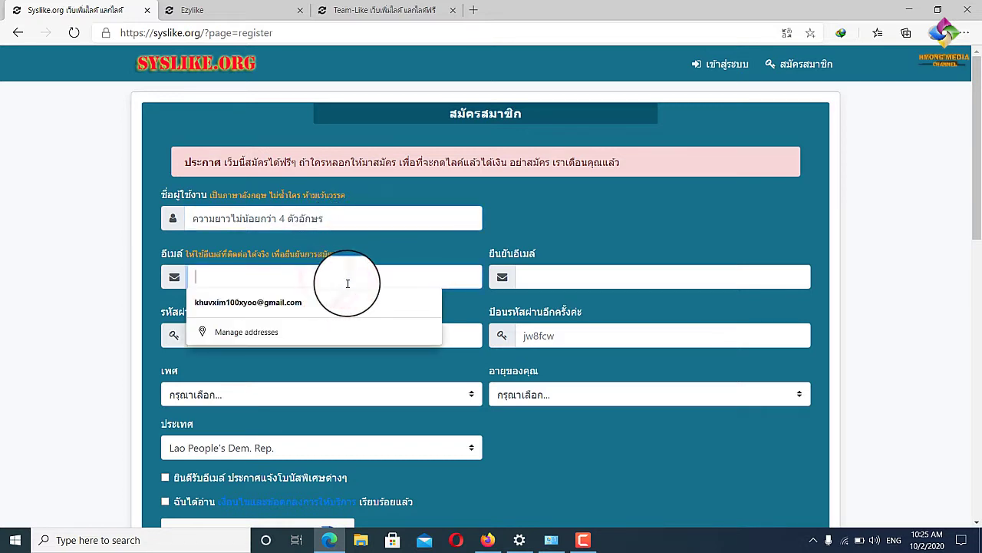
{"action": "left_click", "coordinate": [588, 277]}
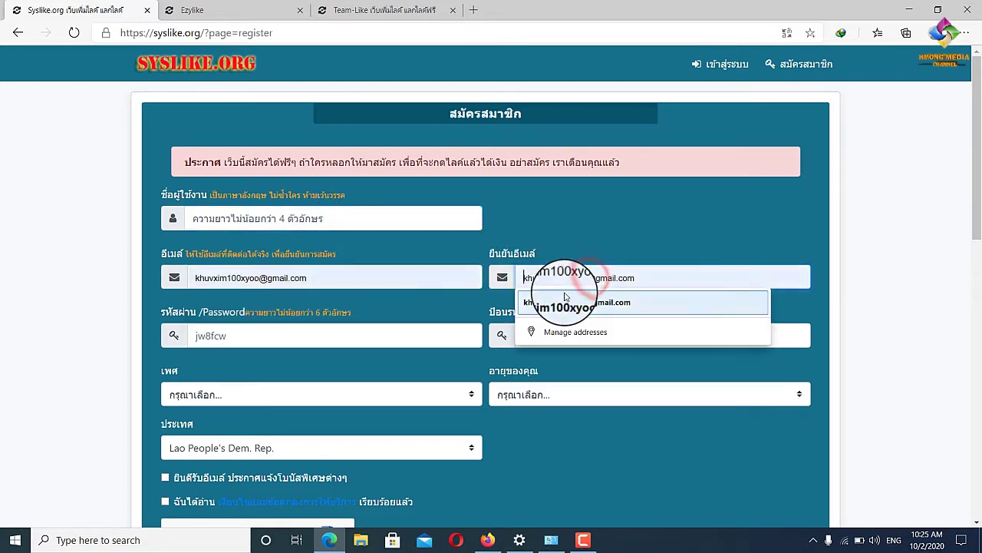
{"action": "left_click", "coordinate": [607, 224]}
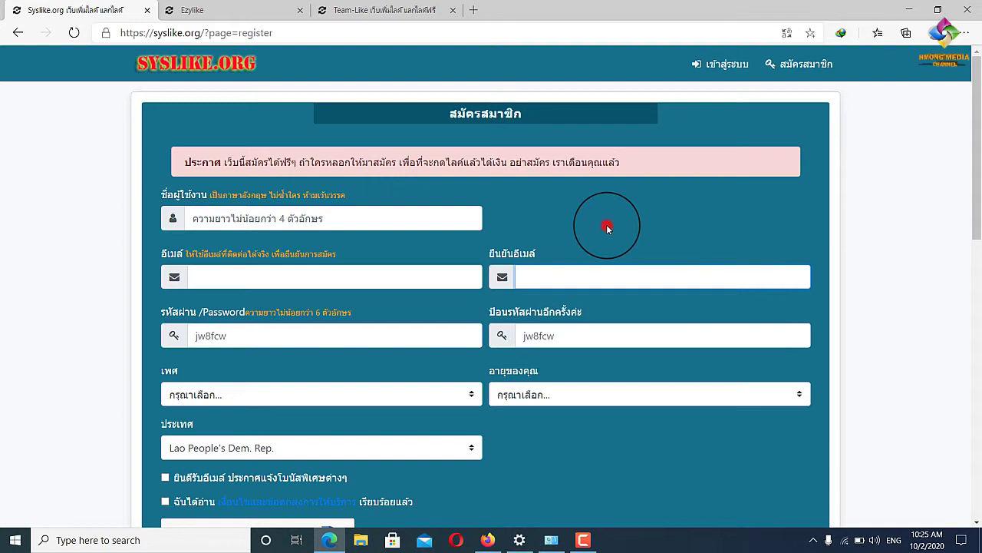
{"action": "left_click", "coordinate": [270, 333]}
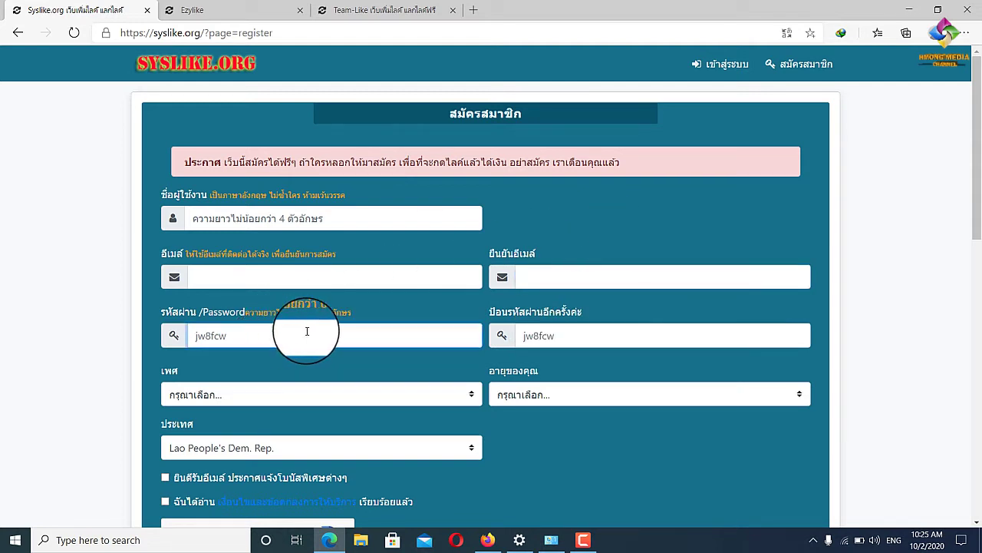
{"action": "left_click", "coordinate": [584, 340]}
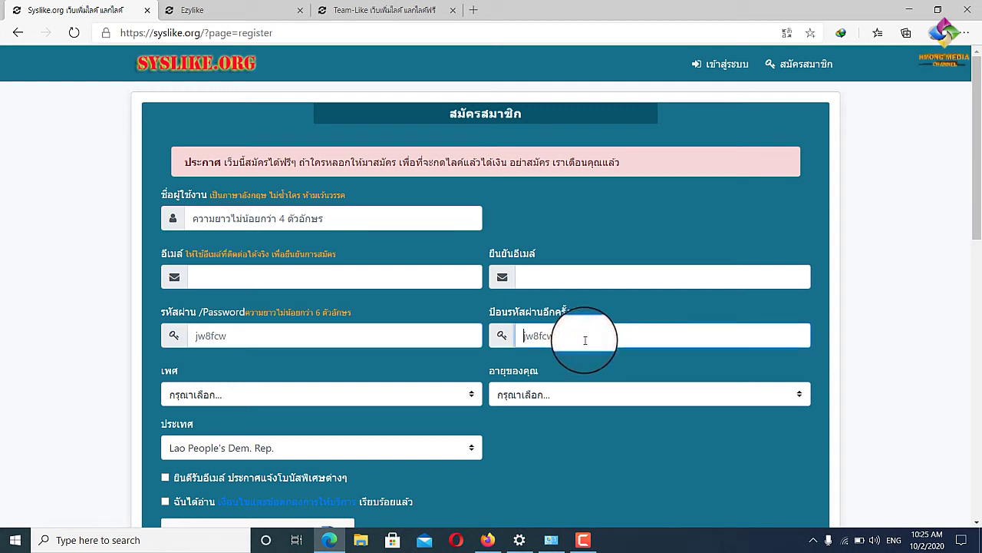
{"action": "left_click", "coordinate": [307, 393]}
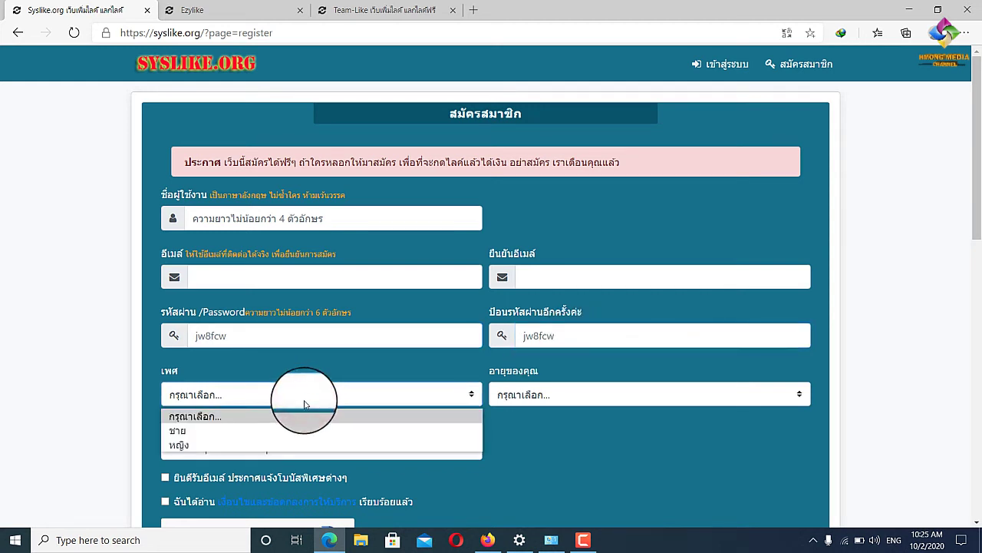
{"action": "left_click", "coordinate": [88, 347]}
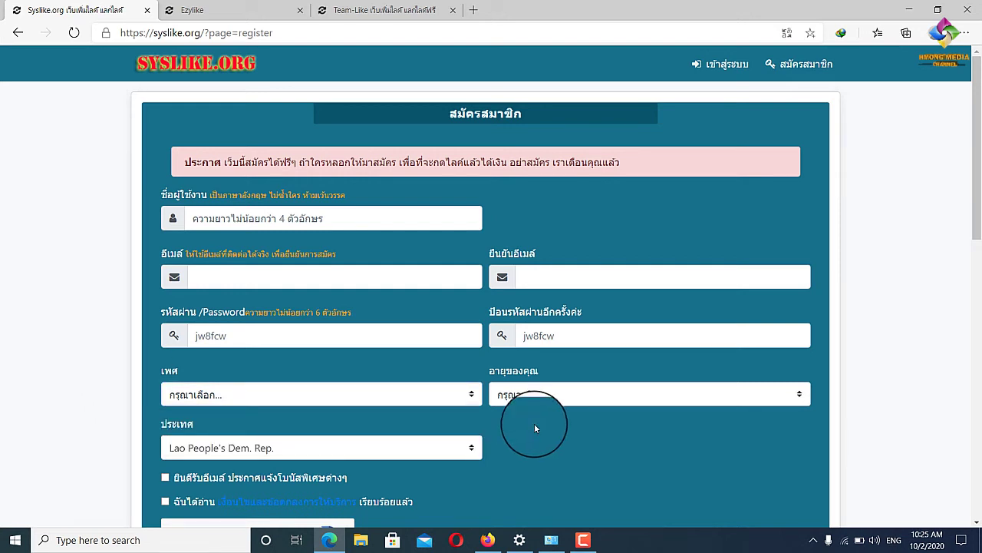
{"action": "left_click", "coordinate": [547, 395]}
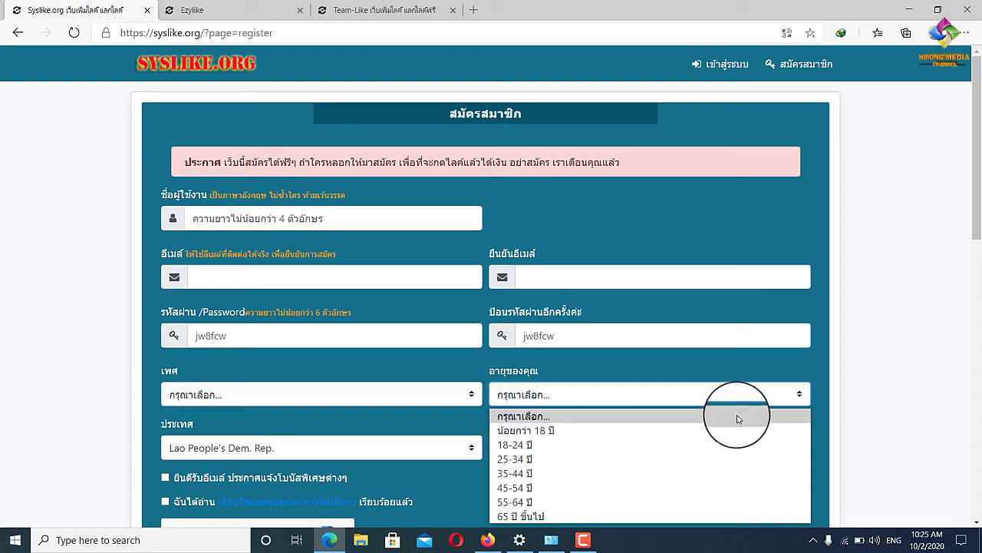
{"action": "left_click", "coordinate": [836, 379]}
{"action": "scroll", "coordinate": [426, 439], "scroll_direction": "down", "scroll_amount": 2}
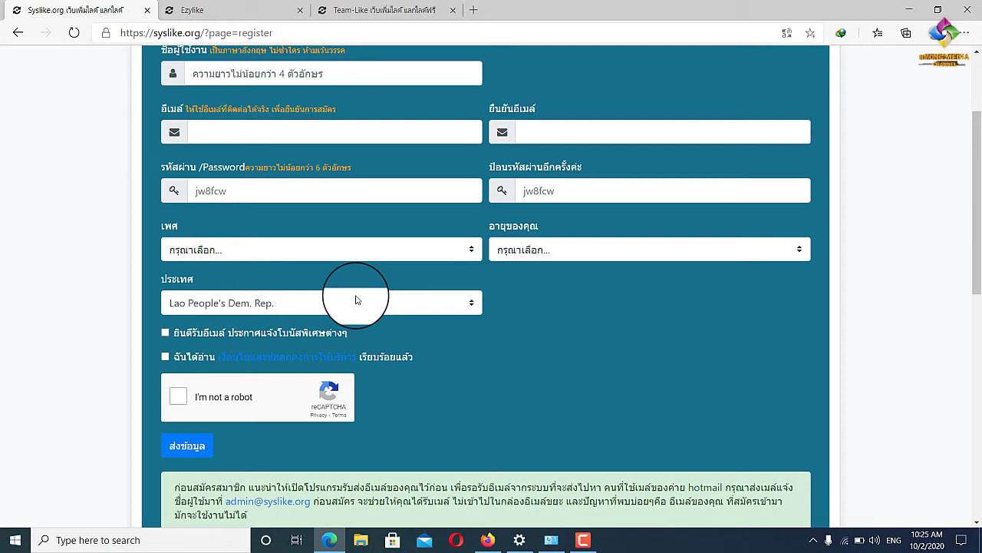
{"action": "left_click", "coordinate": [166, 333]}
{"action": "left_click", "coordinate": [164, 357]}
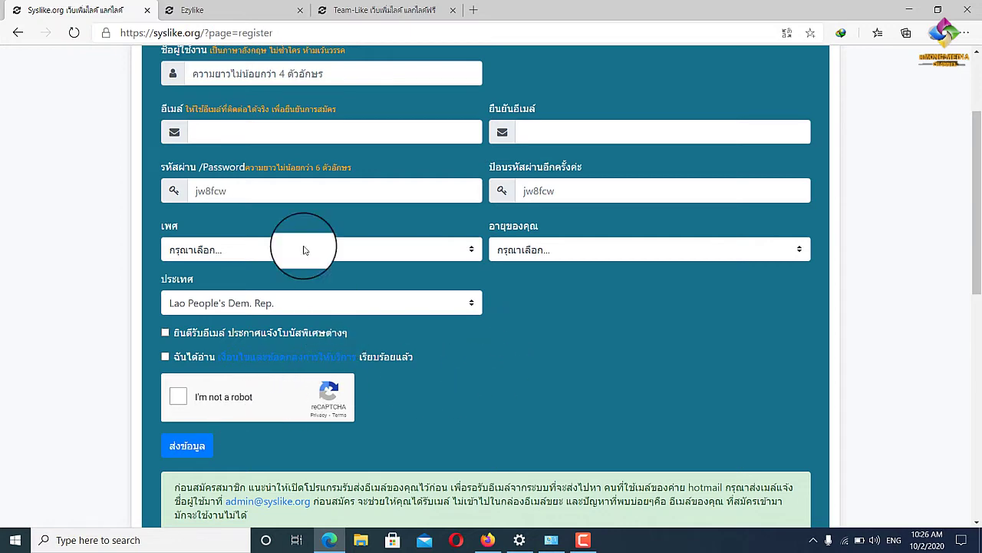
{"action": "scroll", "coordinate": [242, 135], "scroll_direction": "up", "scroll_amount": 1}
{"action": "left_click", "coordinate": [230, 204]}
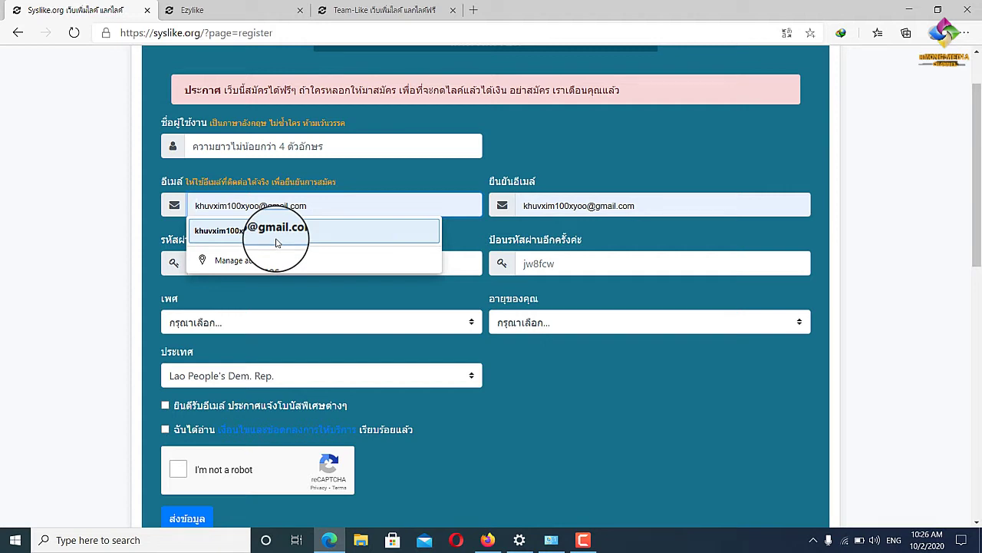
{"action": "left_click", "coordinate": [629, 387]}
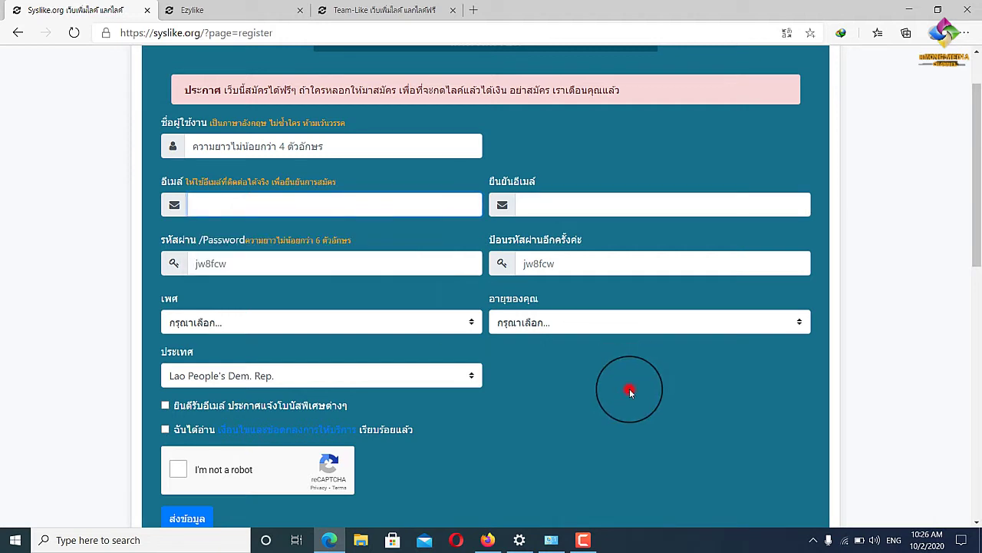
{"action": "scroll", "coordinate": [351, 176], "scroll_direction": "up", "scroll_amount": 1}
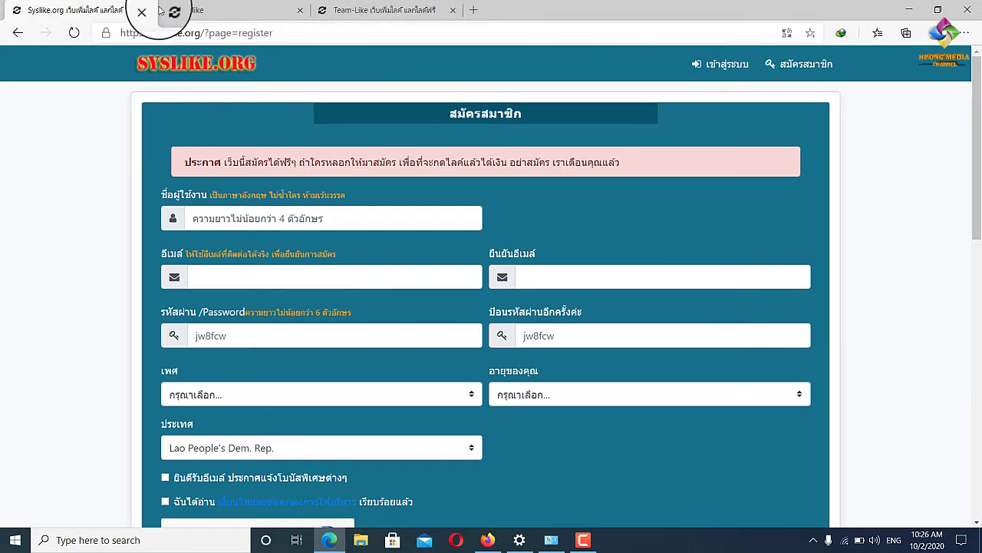
Open the EzyLike sign-up form in its tab, look through its fields and submit it.
{"action": "left_click", "coordinate": [193, 9]}
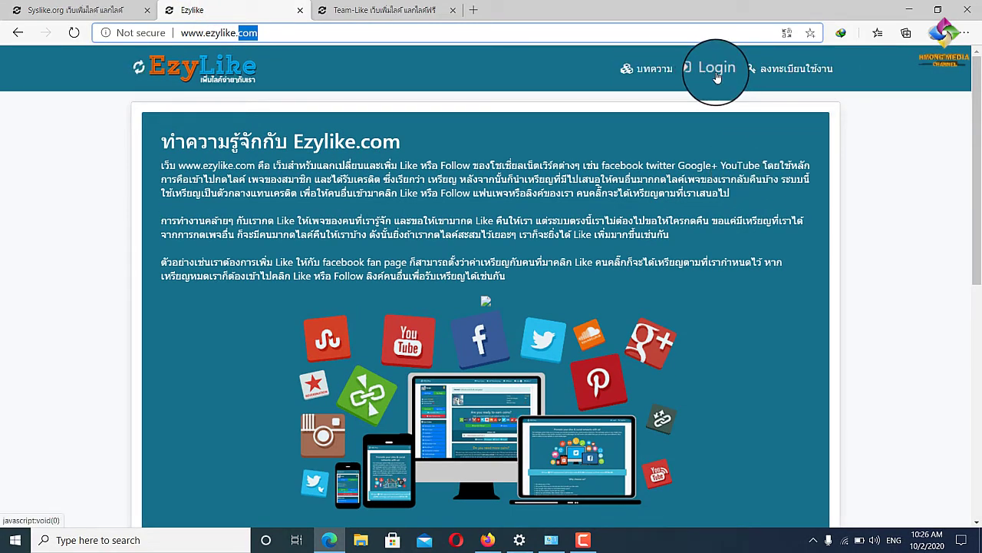
{"action": "left_click", "coordinate": [792, 76]}
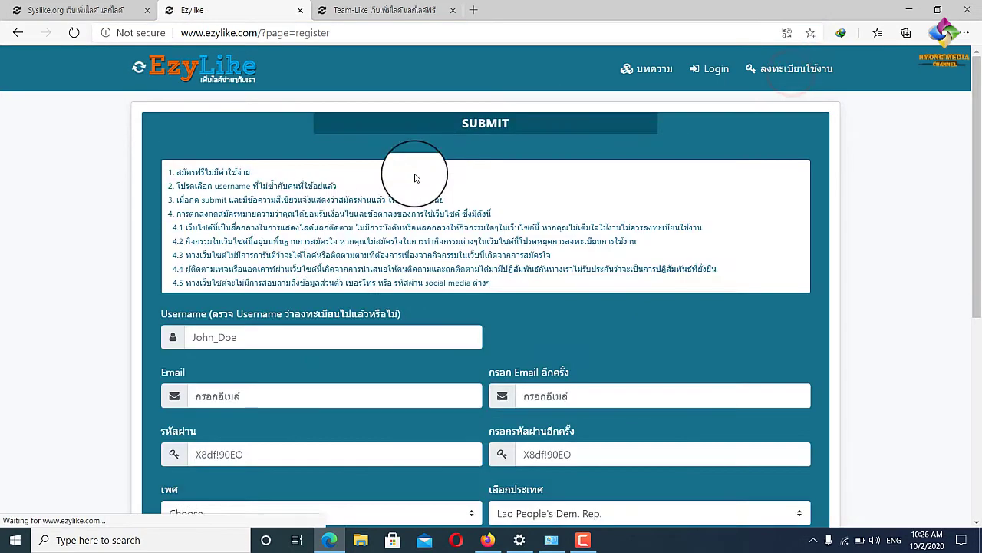
{"action": "scroll", "coordinate": [315, 244], "scroll_direction": "down", "scroll_amount": 2}
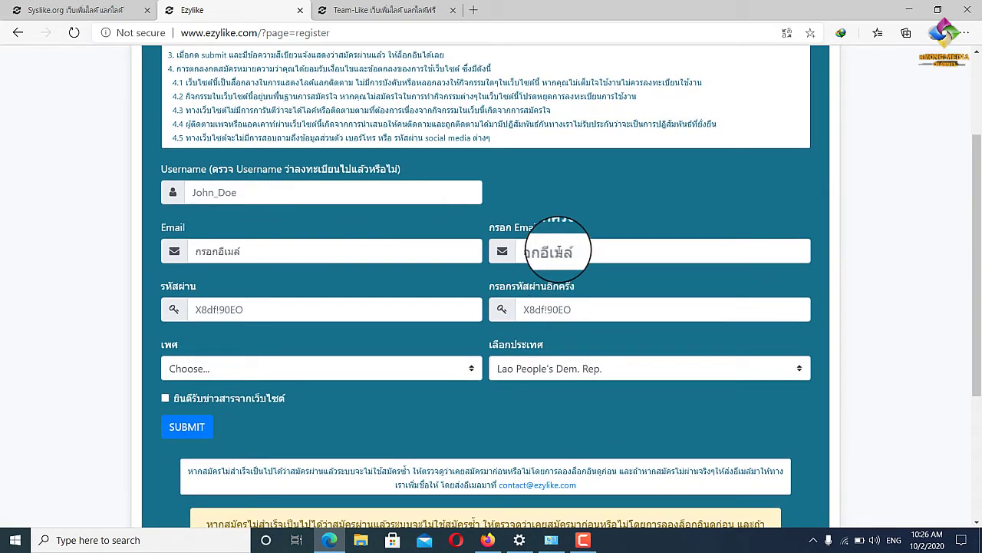
{"action": "left_click", "coordinate": [580, 308]}
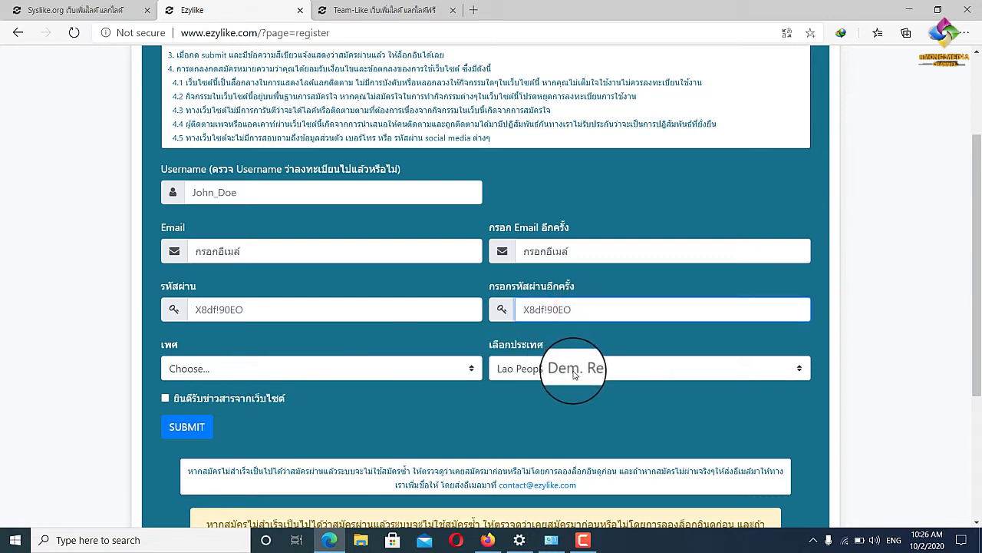
{"action": "scroll", "coordinate": [259, 384], "scroll_direction": "down", "scroll_amount": 2}
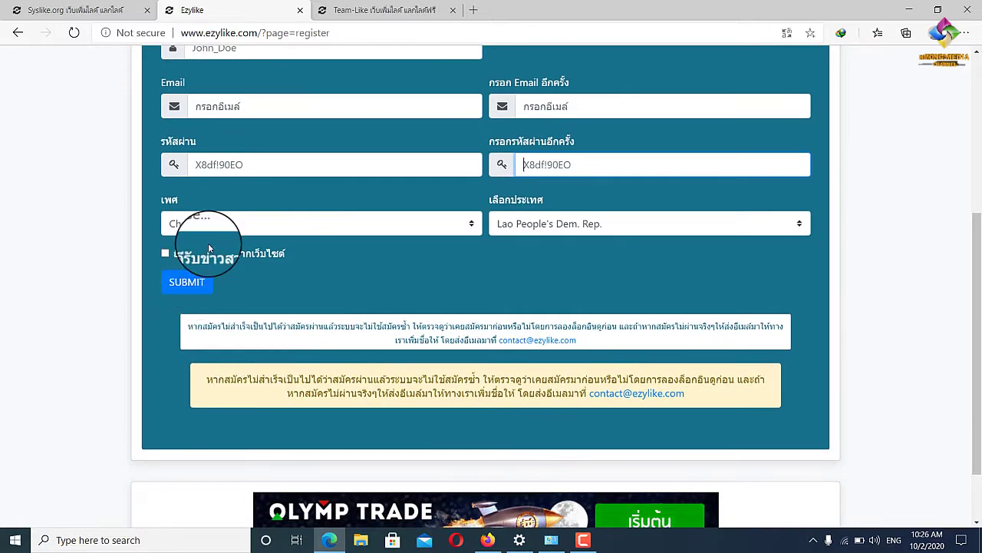
{"action": "left_click", "coordinate": [186, 284]}
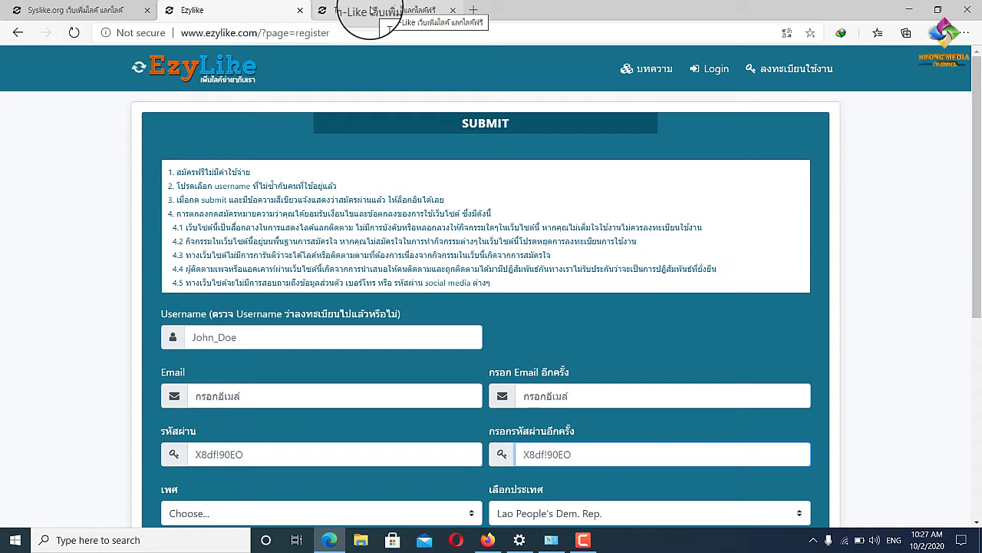
Open Team-Like's สมัครสมาชิก sign-up form, then go back to the Syslike.org registration page.
{"action": "left_click", "coordinate": [371, 10]}
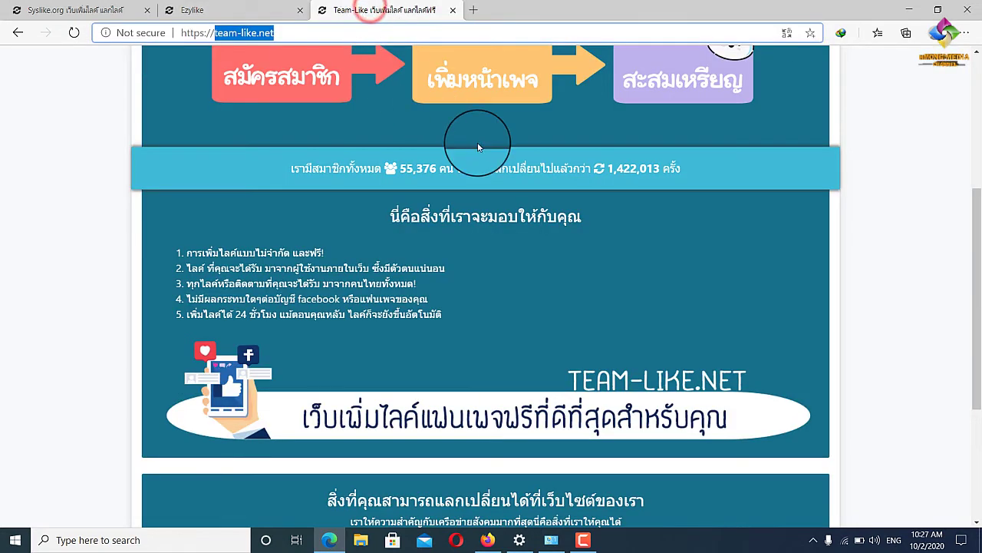
{"action": "scroll", "coordinate": [317, 169], "scroll_direction": "up", "scroll_amount": 4}
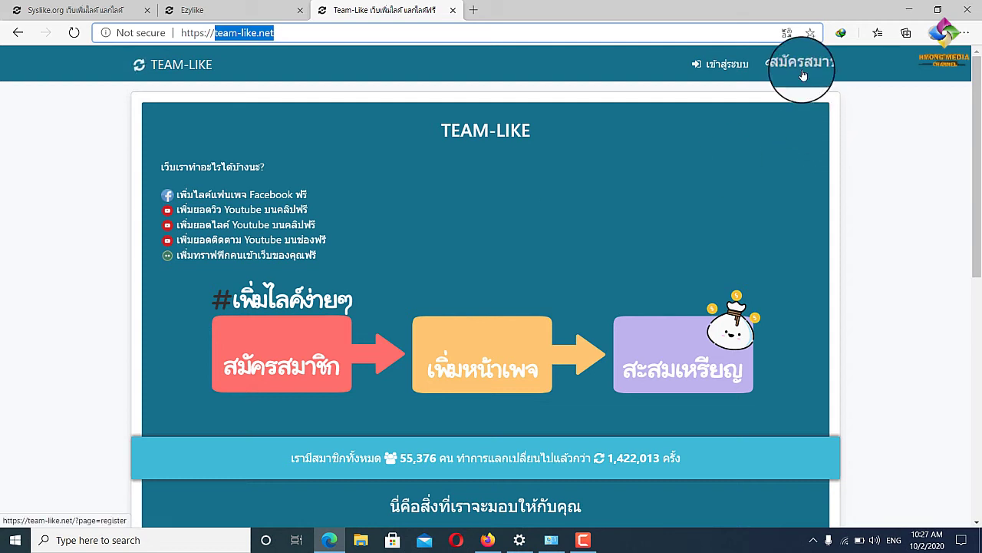
{"action": "left_click", "coordinate": [803, 75]}
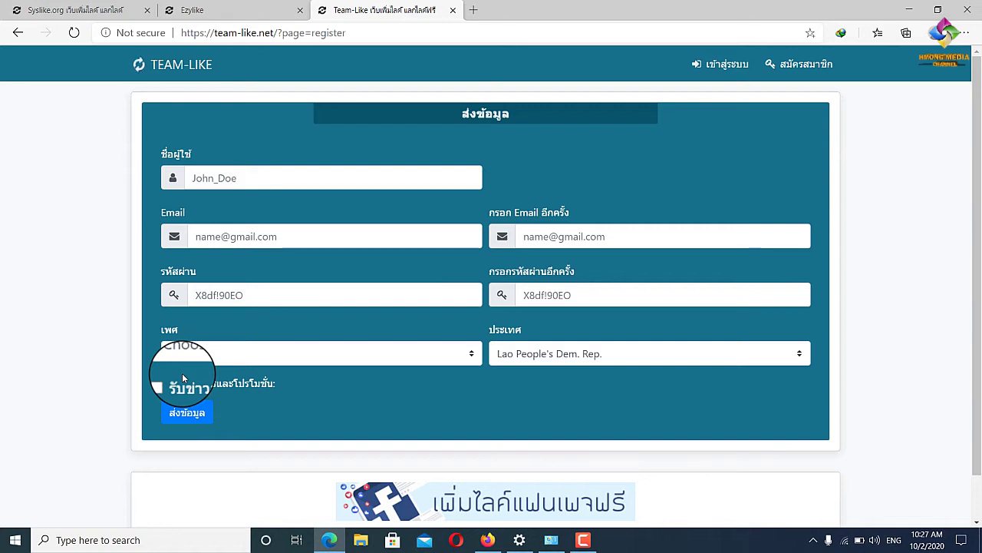
{"action": "left_click", "coordinate": [127, 9]}
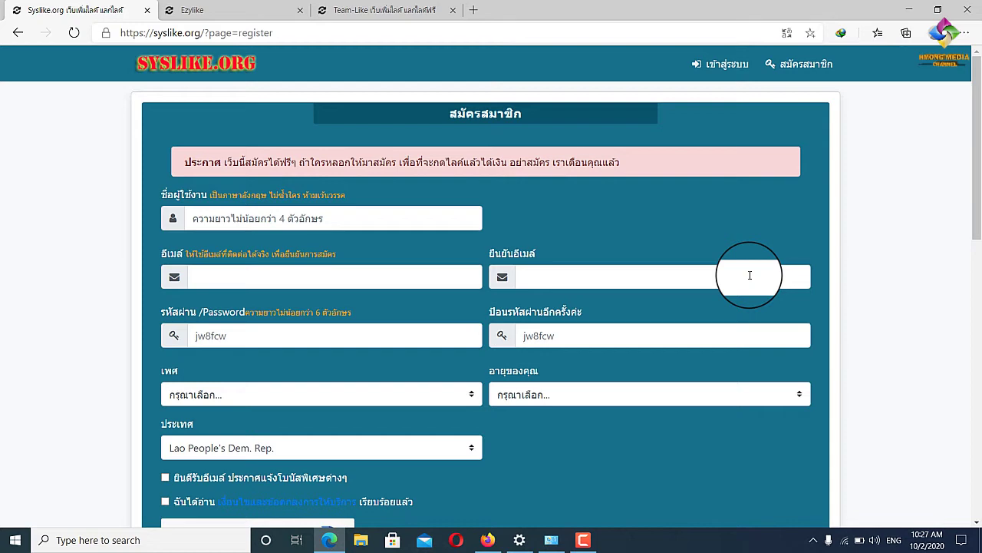
Sign in to Syslike with the account email and password, choosing Never for saving the password.
{"action": "left_click", "coordinate": [725, 65]}
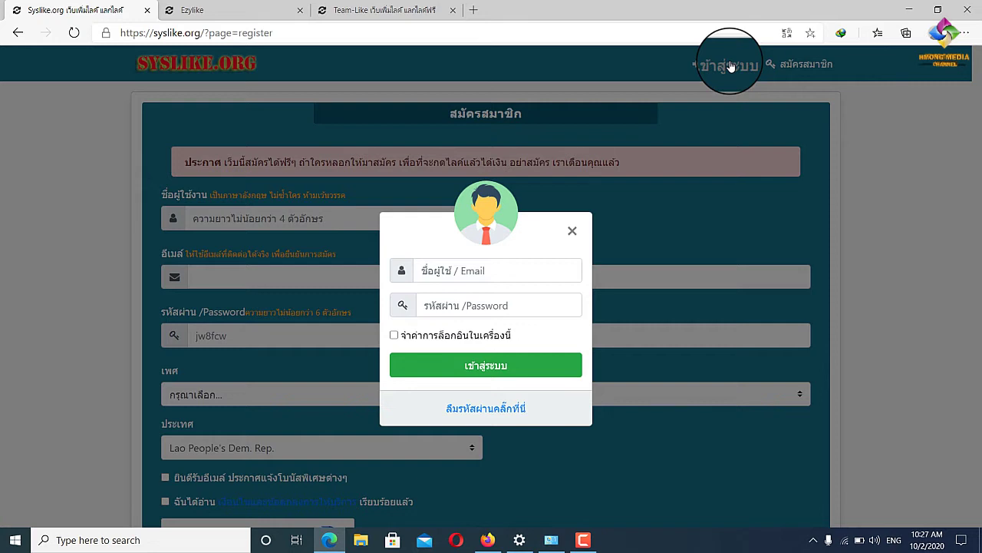
{"action": "left_click", "coordinate": [477, 269]}
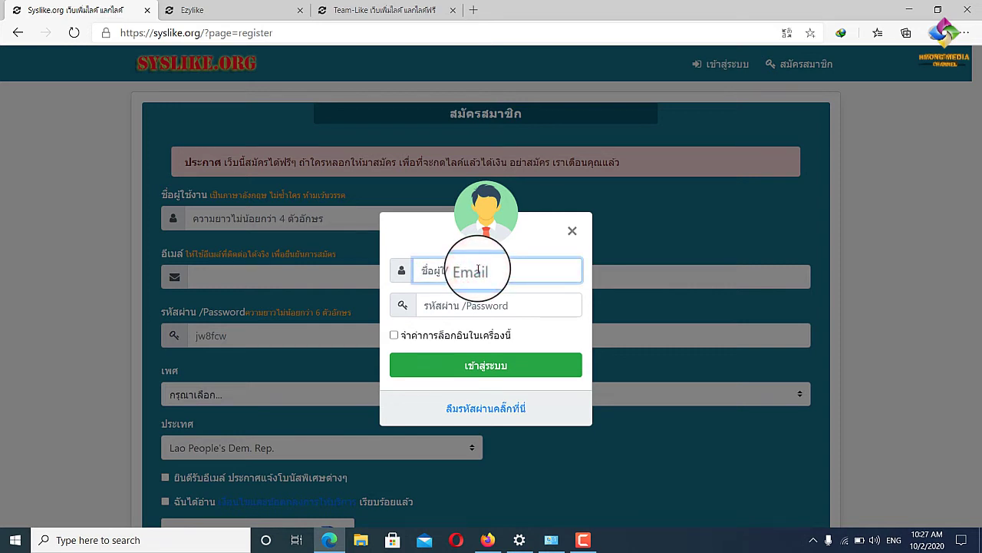
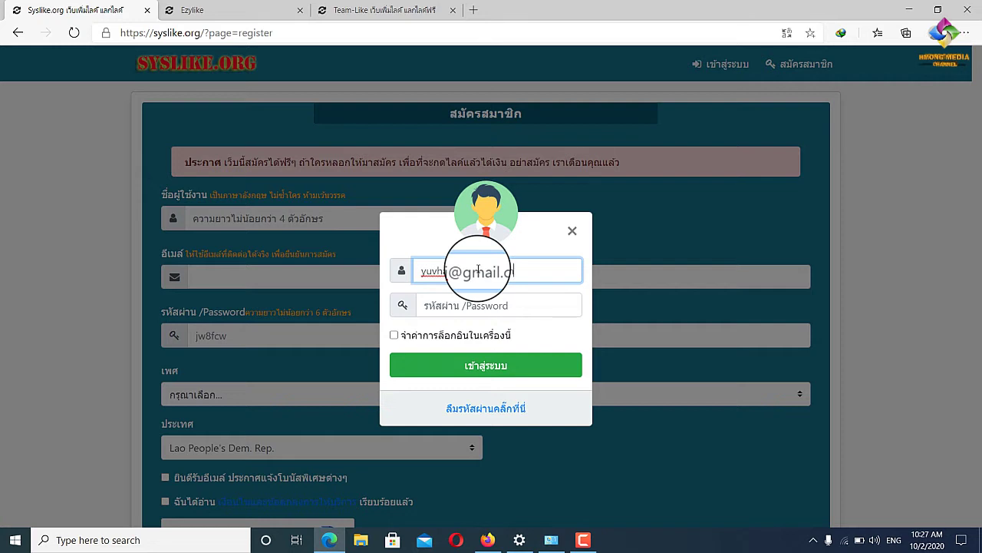
{"action": "triple_click", "coordinate": [478, 270]}
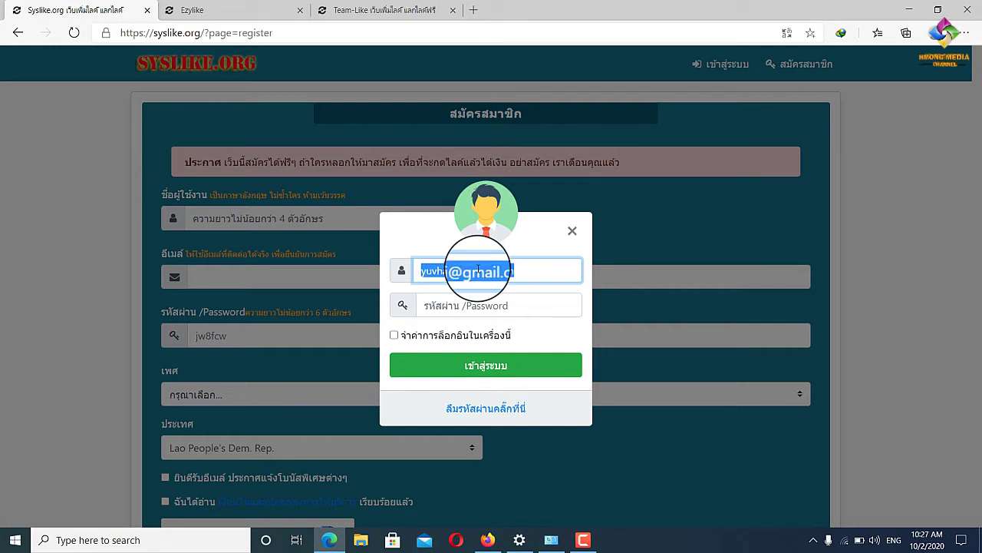
{"action": "left_click", "coordinate": [487, 307]}
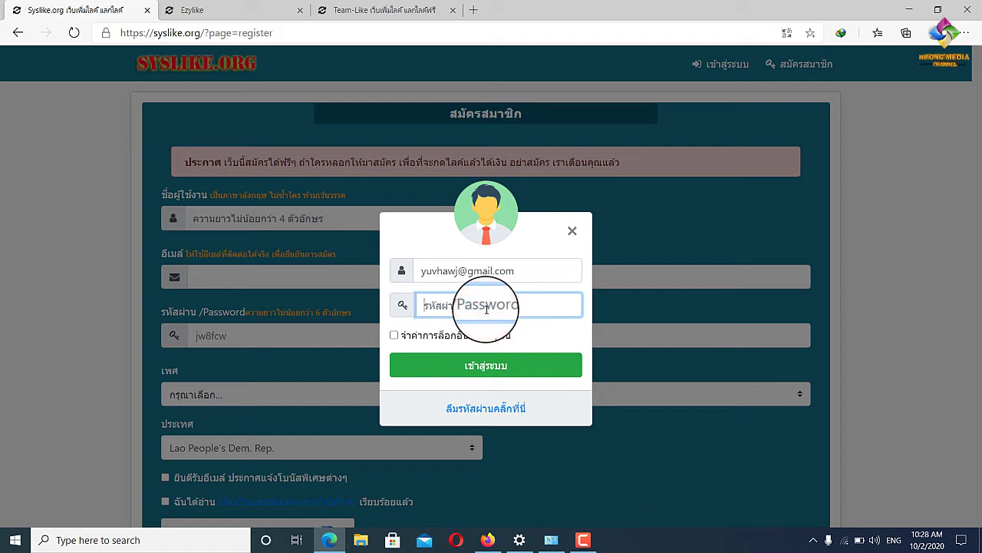
{"action": "type", "text": "j"}
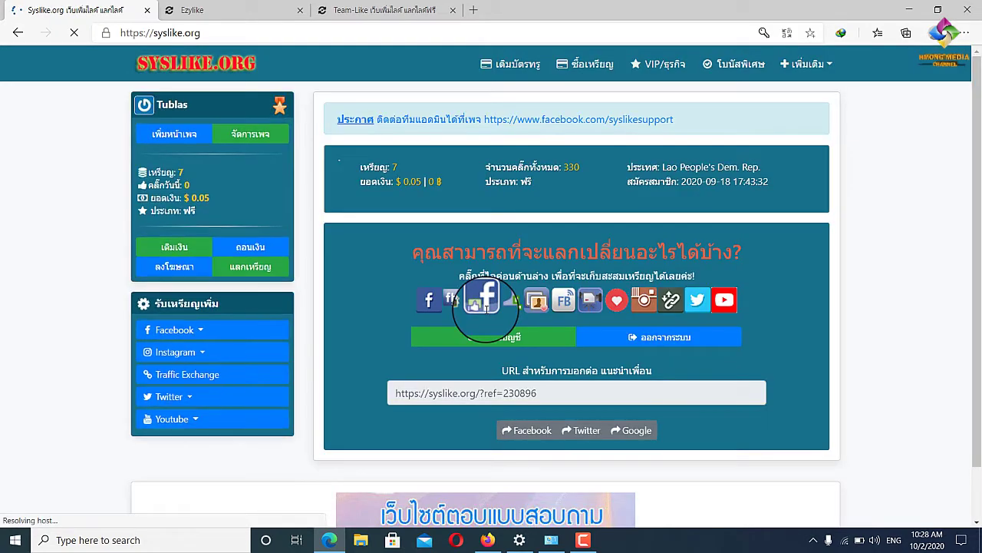
{"action": "left_click", "coordinate": [760, 159]}
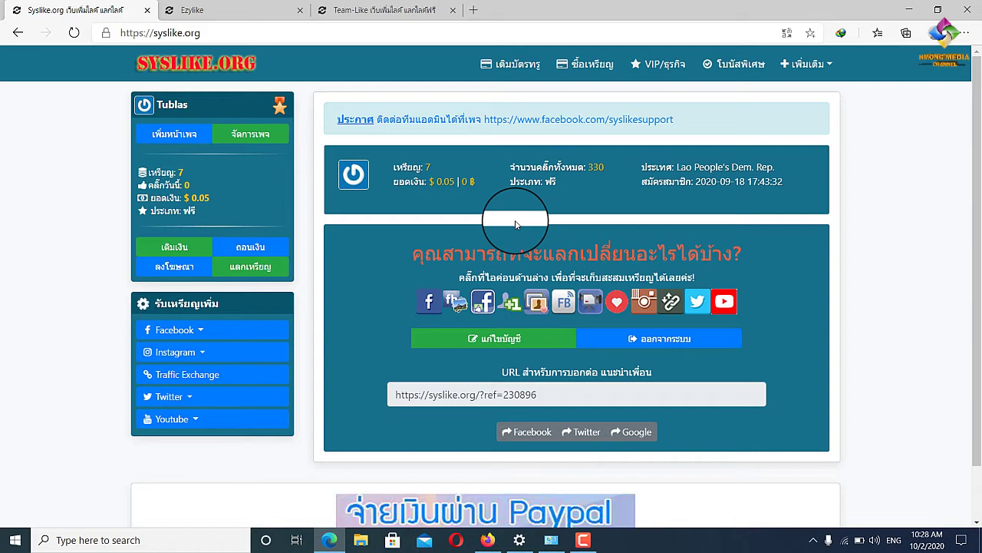
{"action": "left_click", "coordinate": [185, 6]}
{"action": "left_click", "coordinate": [328, 10]}
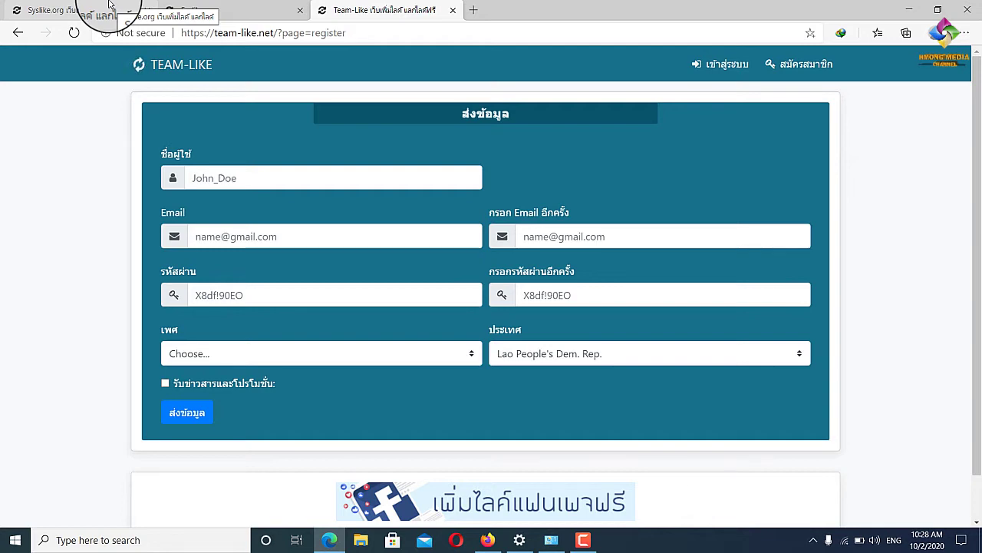
{"action": "left_click", "coordinate": [109, 6]}
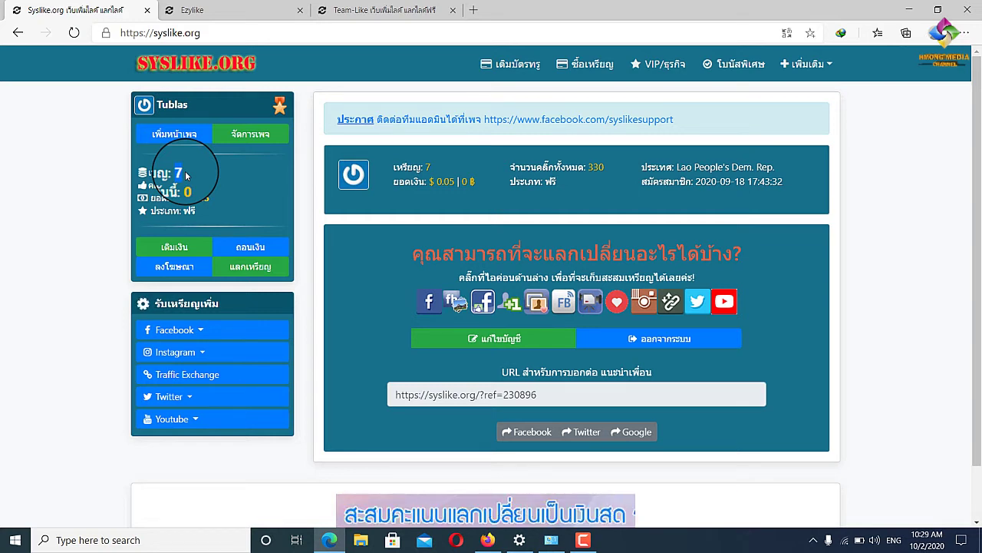
{"action": "left_click", "coordinate": [209, 180]}
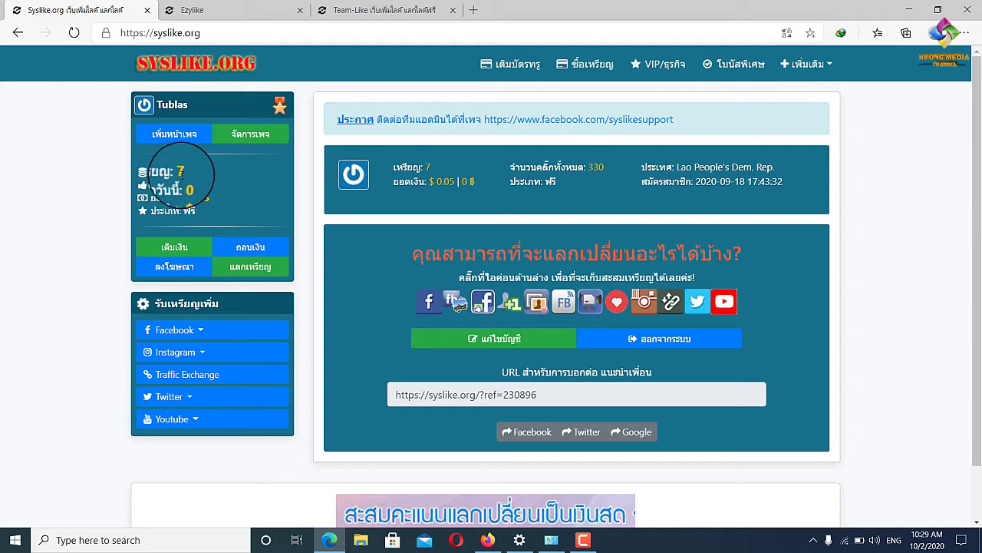
{"action": "double_click", "coordinate": [182, 171]}
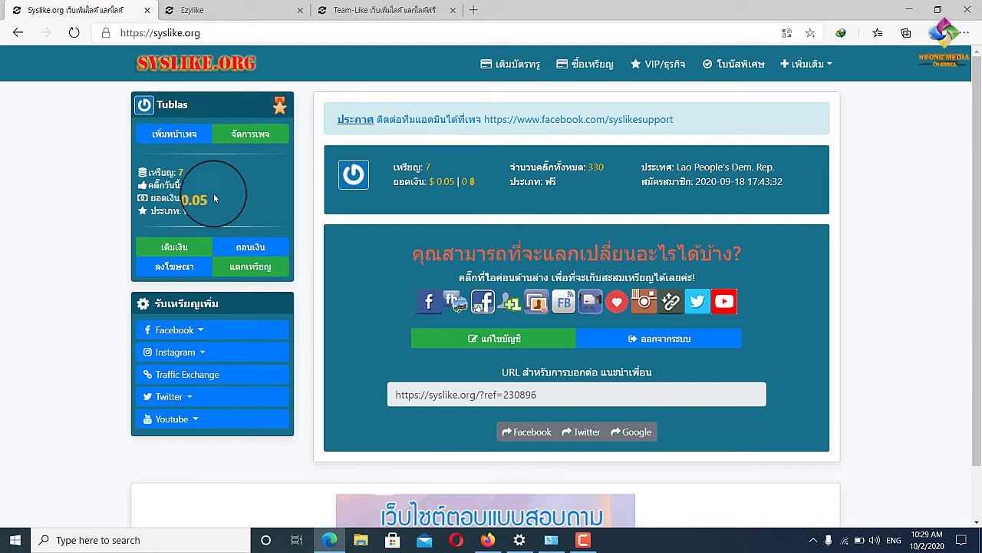
View Syslike's Youtube Views page, then go to Youtube Subscribers to reach the Add Page form.
{"action": "left_click", "coordinate": [231, 417]}
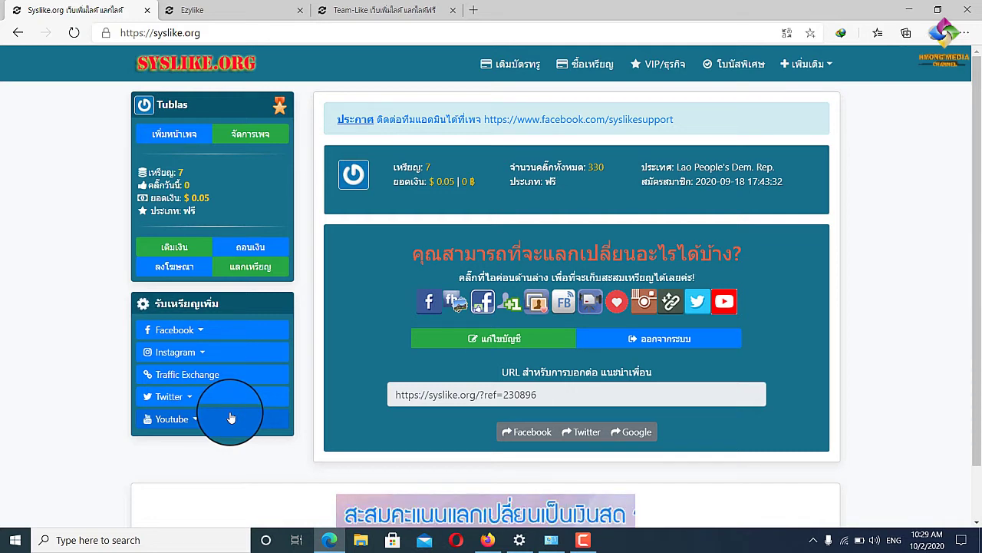
{"action": "left_click", "coordinate": [192, 417]}
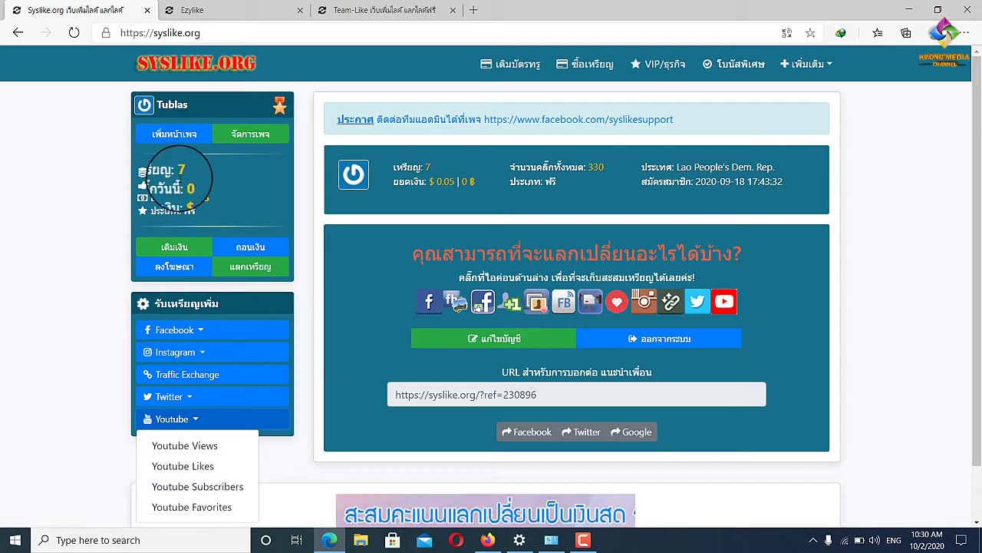
{"action": "left_click", "coordinate": [206, 448]}
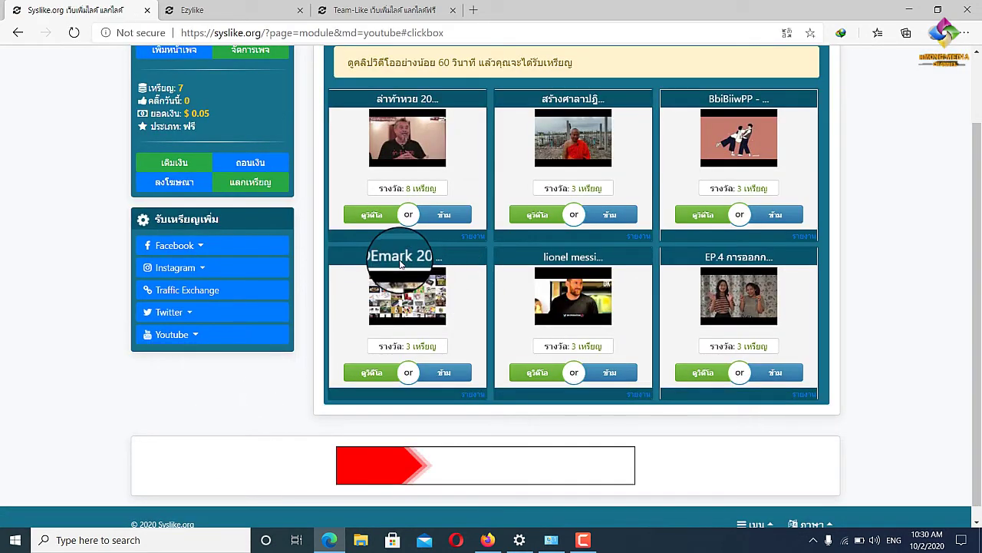
{"action": "scroll", "coordinate": [400, 263], "scroll_direction": "up", "scroll_amount": 2}
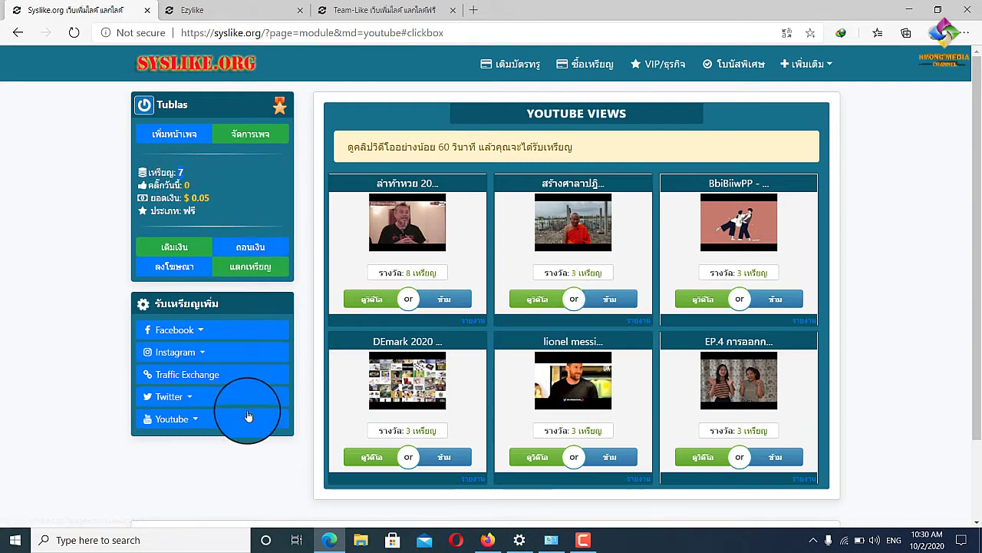
{"action": "left_click", "coordinate": [225, 420]}
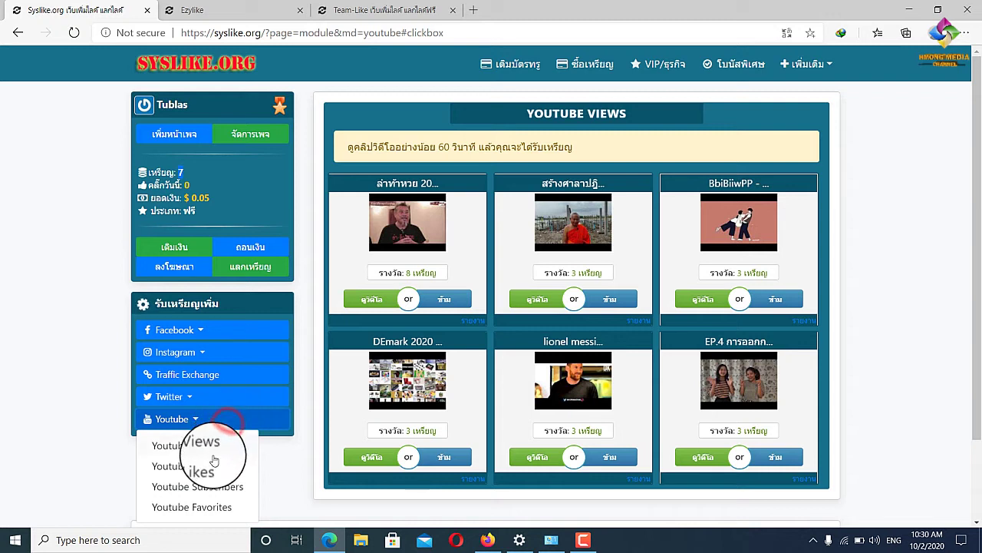
{"action": "left_click", "coordinate": [206, 486]}
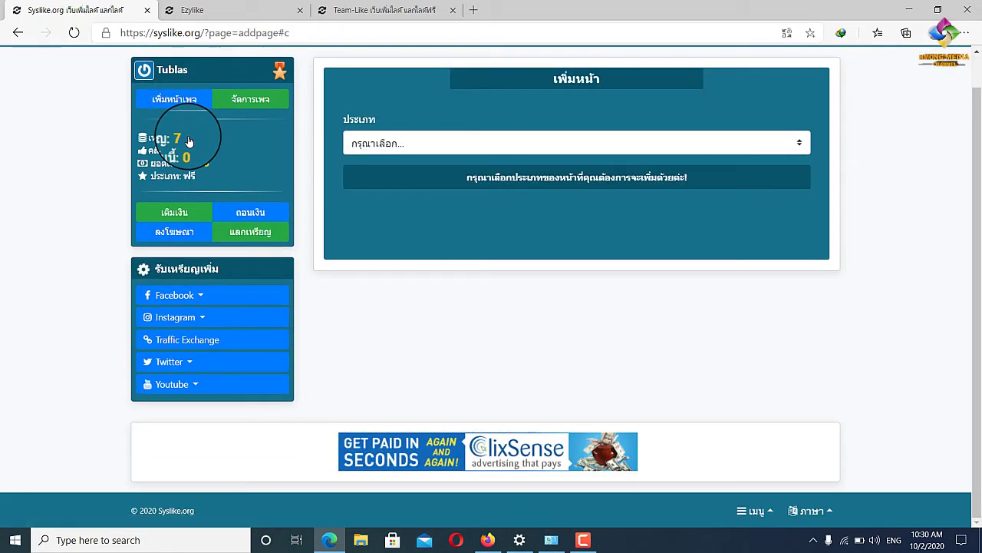
Set the Add Page type to Youtube Subscribers and focus the Youtube Username field, then switch to Firefox.
{"action": "left_click", "coordinate": [677, 148]}
{"action": "scroll", "coordinate": [527, 281], "scroll_direction": "down", "scroll_amount": 1}
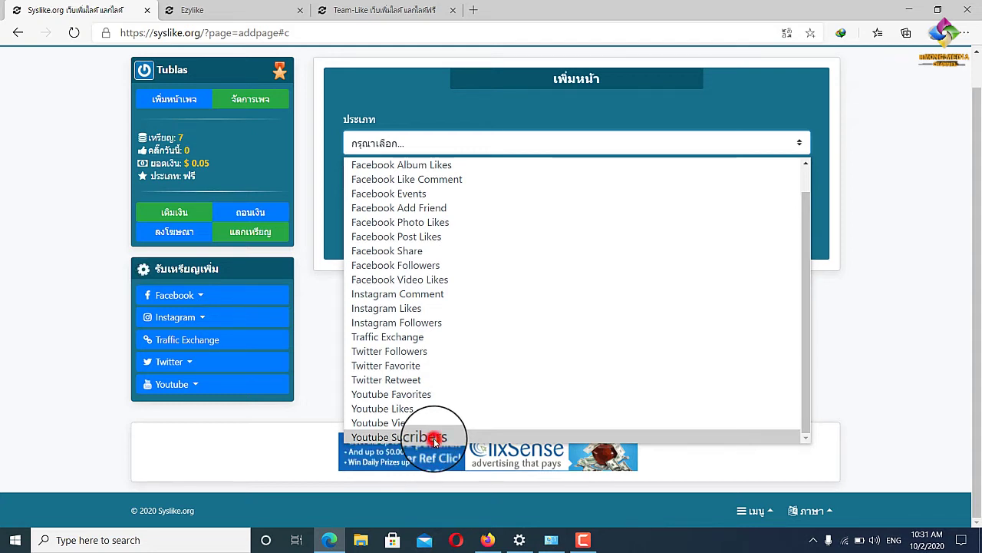
{"action": "left_click", "coordinate": [434, 437]}
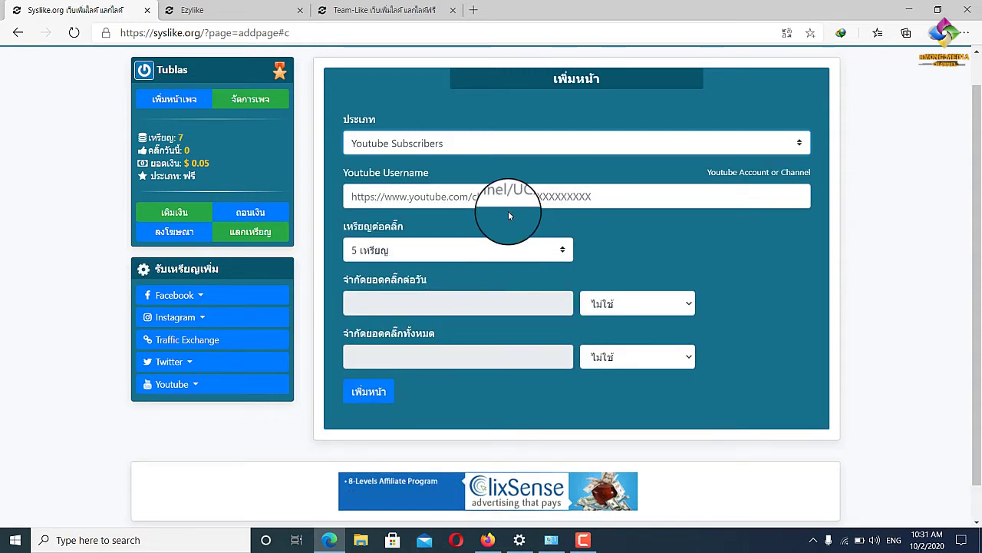
{"action": "left_click", "coordinate": [480, 196]}
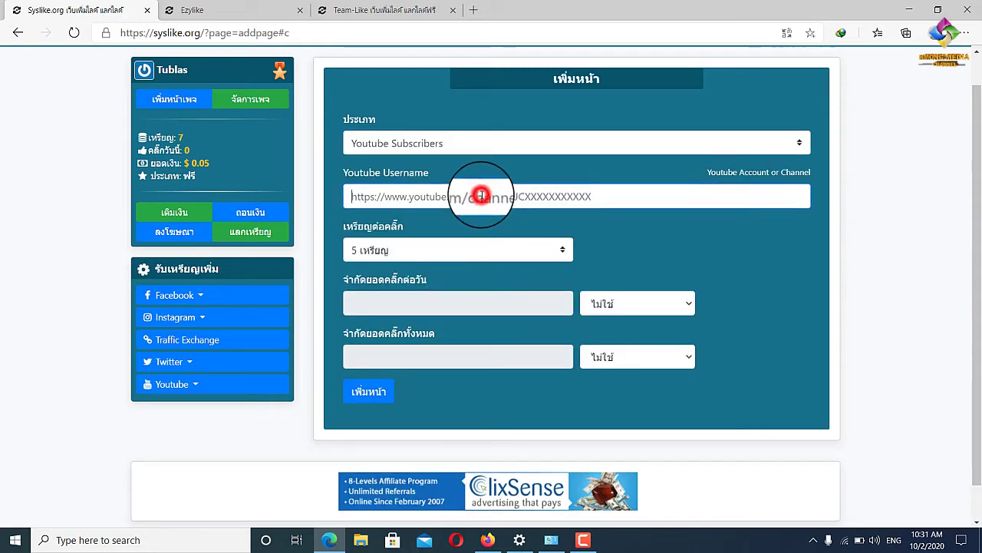
{"action": "left_click", "coordinate": [488, 526]}
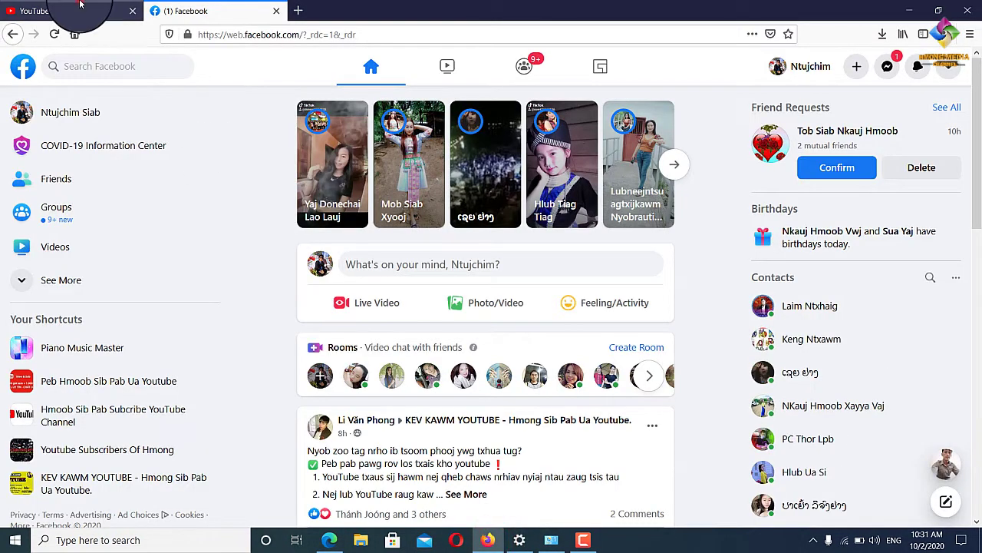
On YouTube, open your own channel page and then YouTube Studio.
{"action": "left_click", "coordinate": [80, 4]}
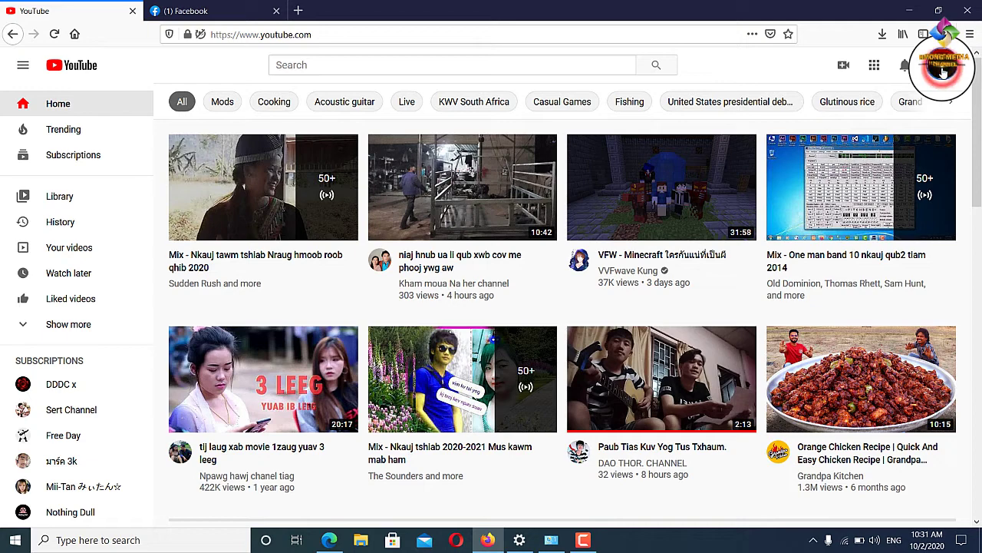
{"action": "left_click", "coordinate": [943, 69]}
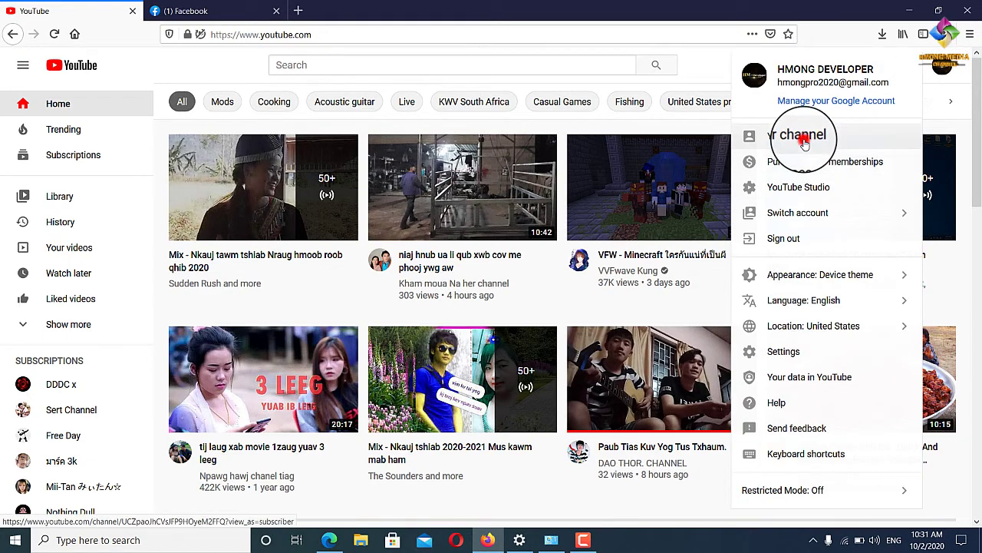
{"action": "left_click", "coordinate": [804, 143]}
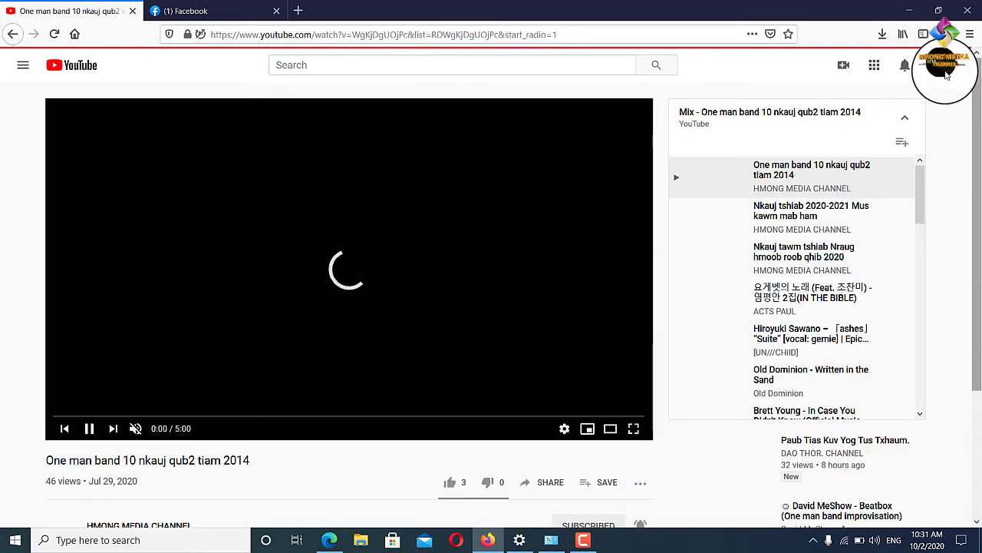
{"action": "left_click", "coordinate": [942, 68]}
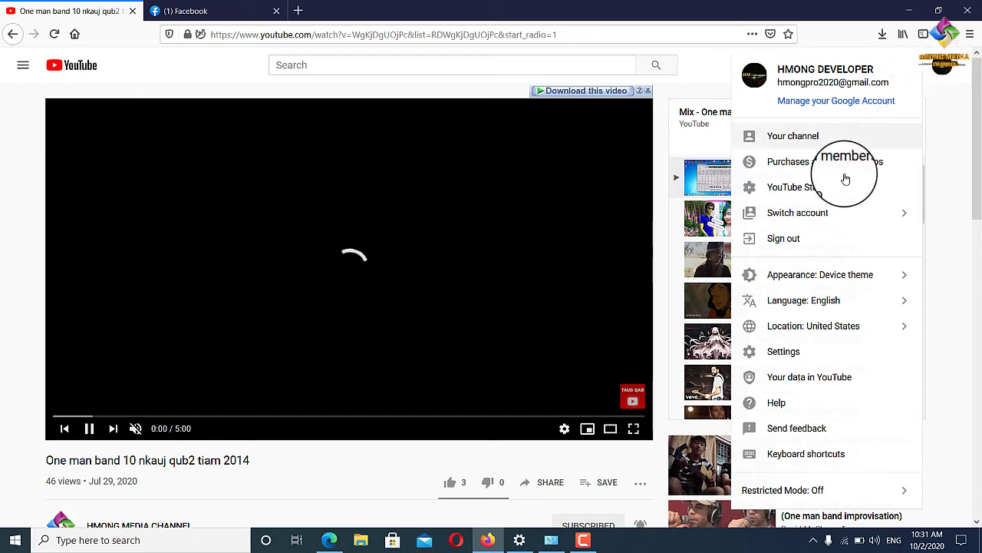
{"action": "left_click", "coordinate": [829, 191]}
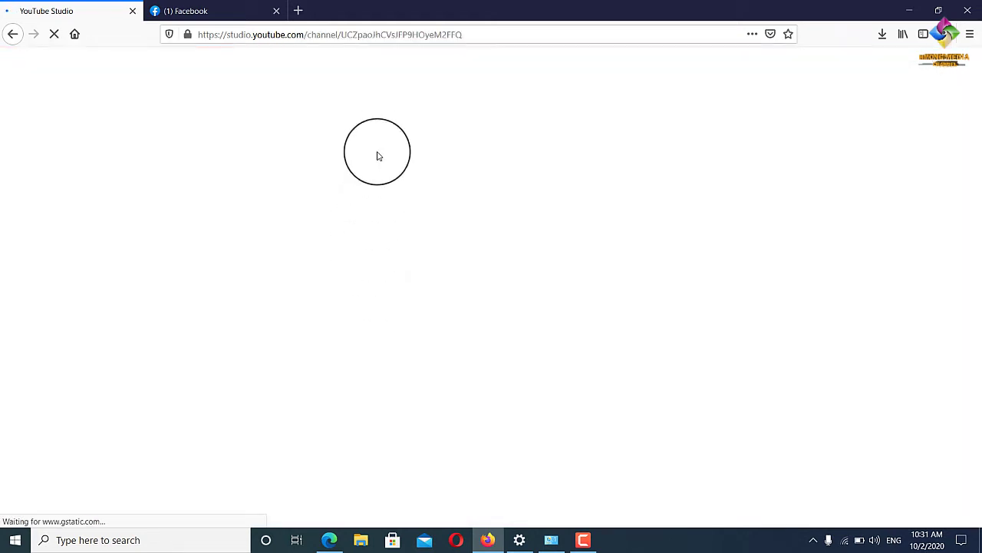
Copy the channel ID from the end of the YouTube Studio address.
{"action": "left_click", "coordinate": [342, 35]}
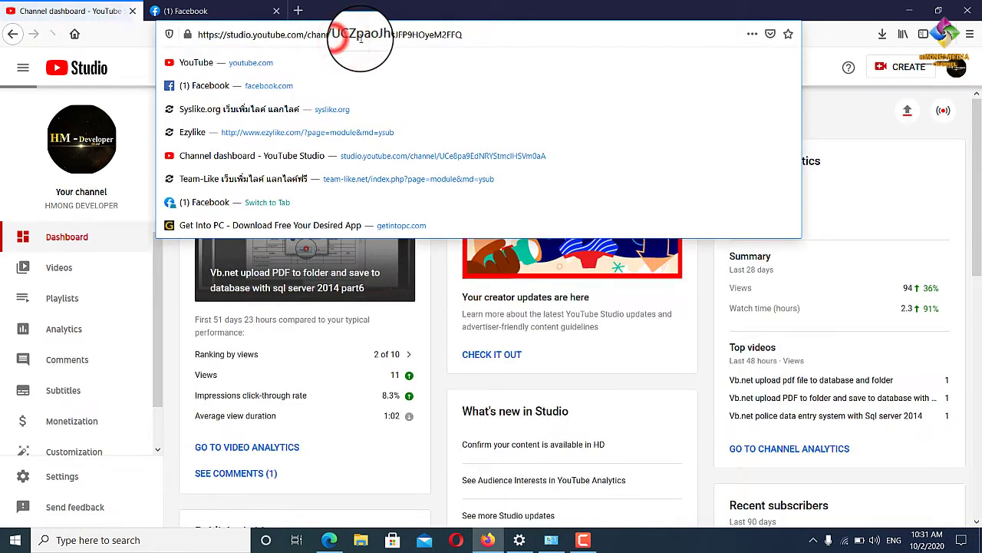
{"action": "left_click", "coordinate": [342, 35]}
{"action": "left_click_drag", "start_coordinate": [341, 35], "coordinate": [450, 35]}
{"action": "triple_click", "coordinate": [417, 35]}
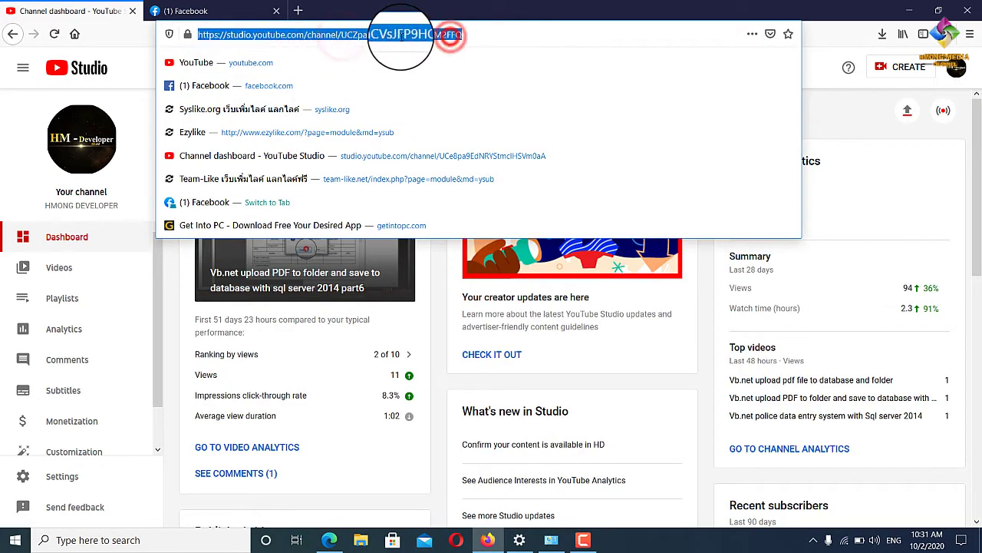
{"action": "left_click", "coordinate": [457, 35]}
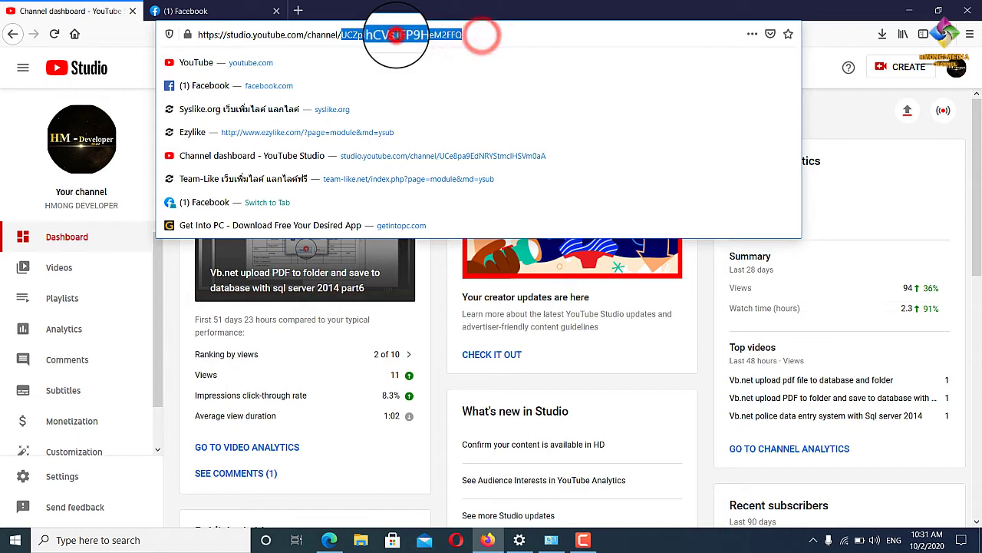
{"action": "left_click", "coordinate": [394, 35]}
{"action": "left_click_drag", "start_coordinate": [480, 37], "coordinate": [353, 37]}
{"action": "right_click", "coordinate": [352, 34]}
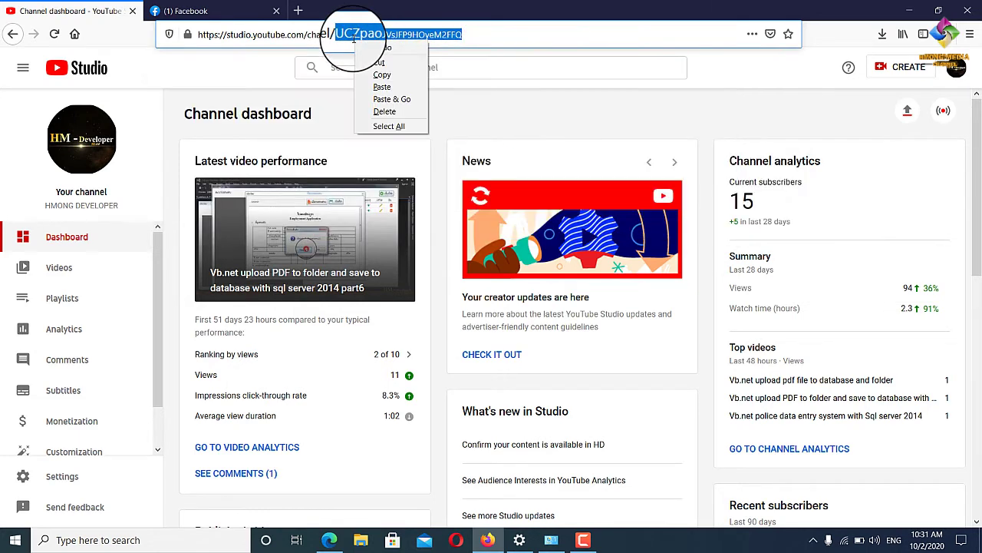
{"action": "left_click", "coordinate": [369, 72]}
Check the Youtube Username field in Edge's Syslike form, then return to Firefox.
{"action": "left_click", "coordinate": [196, 12]}
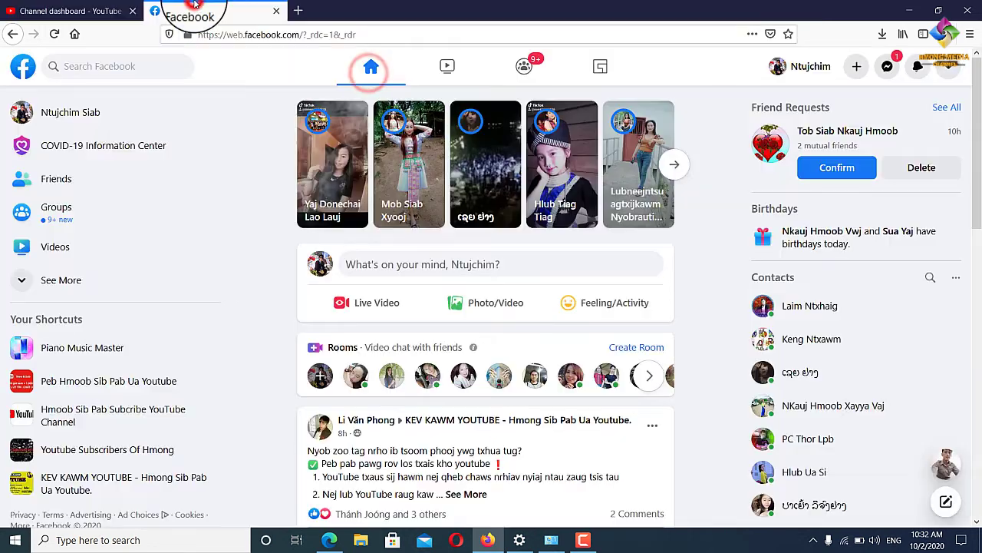
{"action": "left_click", "coordinate": [329, 539]}
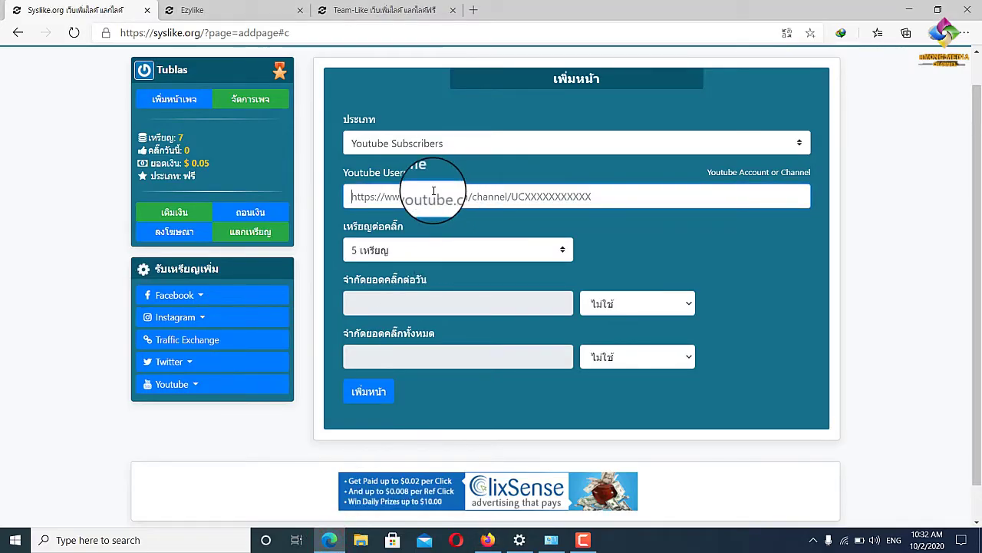
{"action": "left_click", "coordinate": [537, 192]}
{"action": "left_click", "coordinate": [597, 197]}
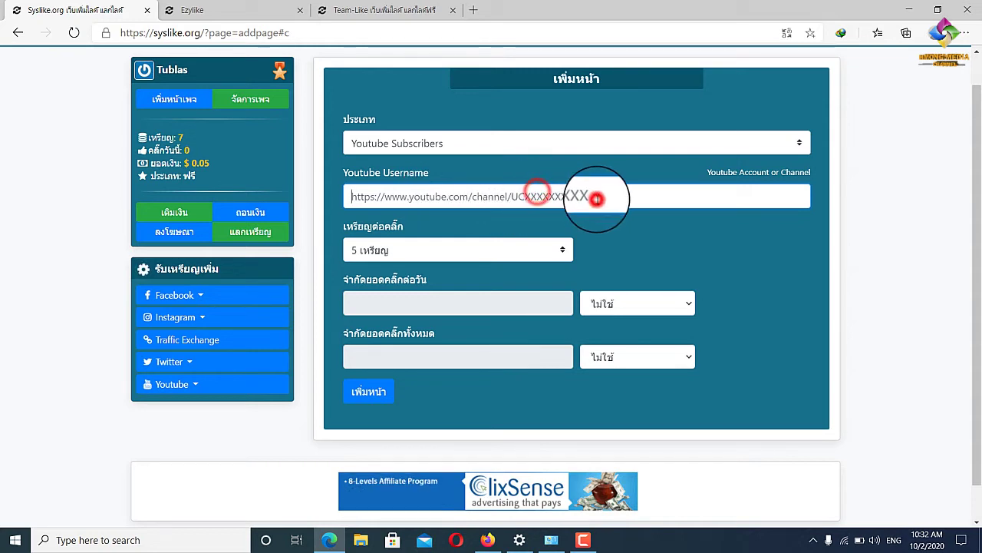
{"action": "left_click", "coordinate": [606, 192]}
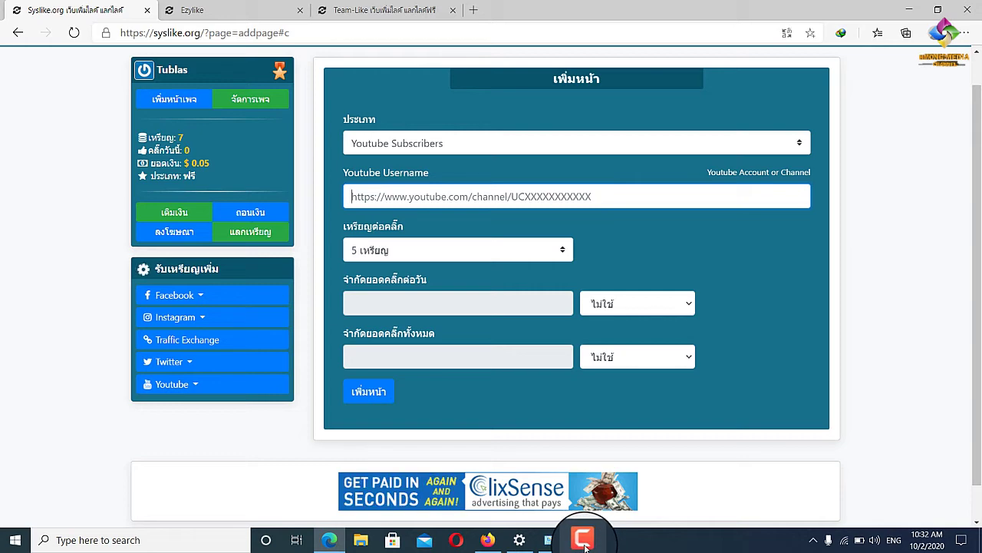
{"action": "mouse_move", "coordinate": [585, 546]}
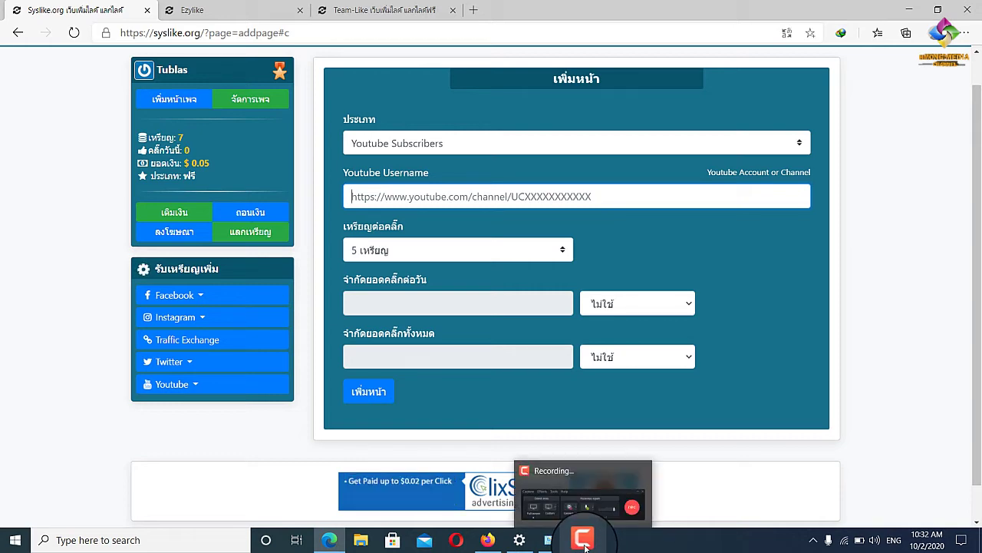
{"action": "left_click", "coordinate": [495, 545]}
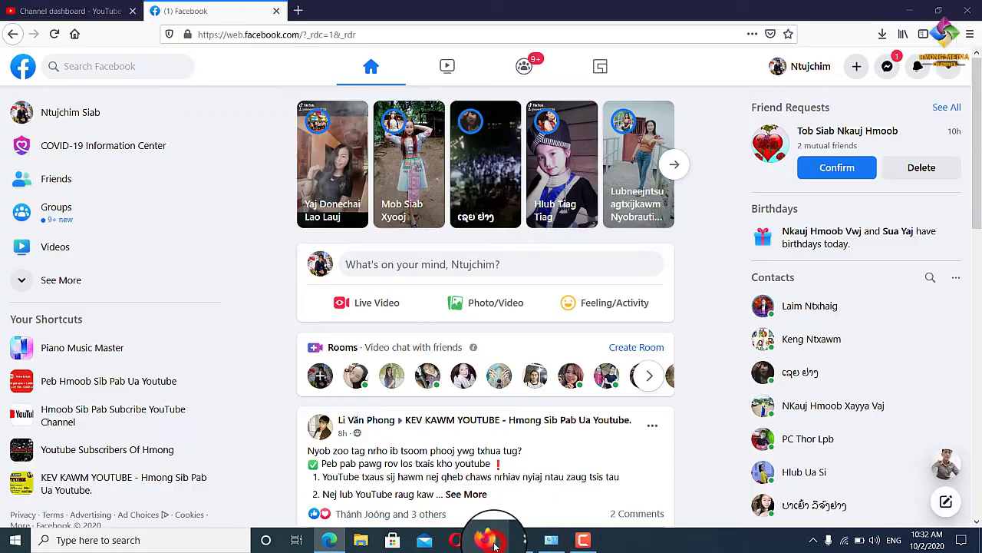
Select the channel dashboard's web address, closing the edit menu without copying.
{"action": "left_click", "coordinate": [46, 10]}
{"action": "left_click", "coordinate": [421, 38]}
{"action": "left_click", "coordinate": [484, 33]}
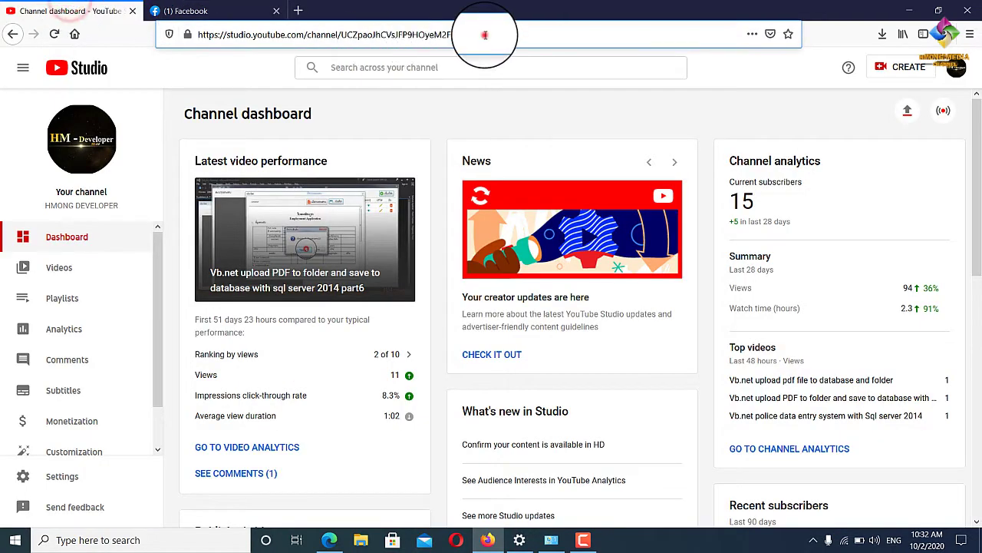
{"action": "right_click", "coordinate": [229, 35]}
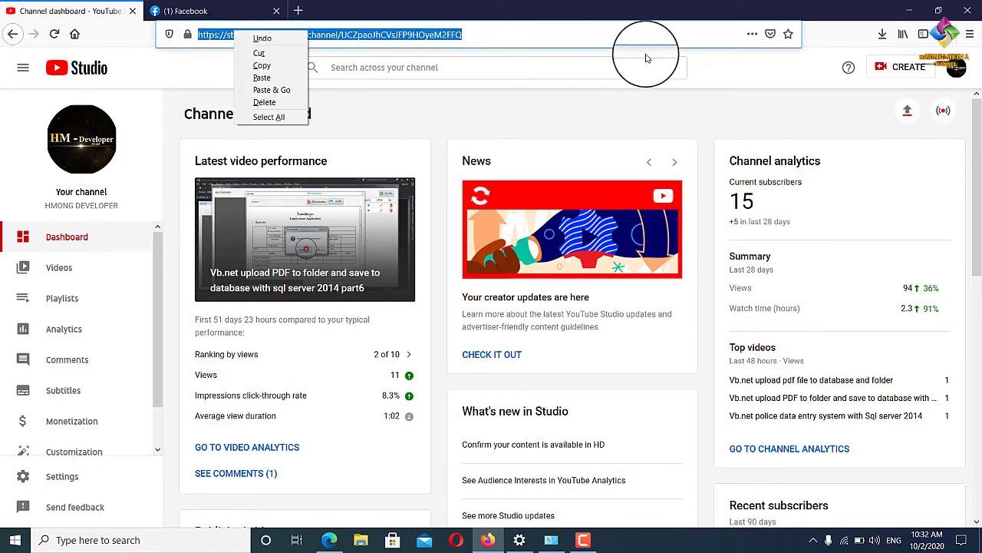
{"action": "left_click", "coordinate": [742, 73]}
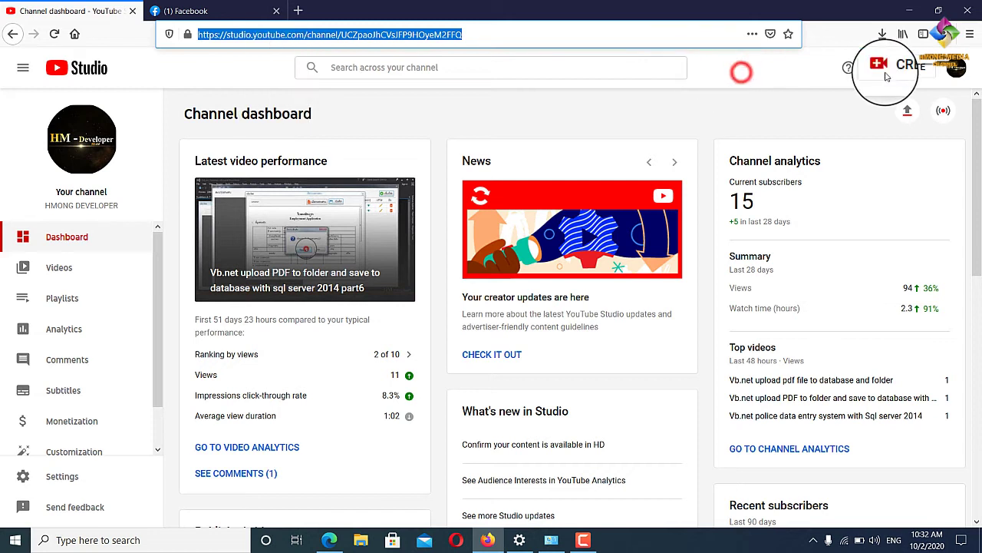
Open the public channel page and copy its full web address.
{"action": "left_click", "coordinate": [958, 68]}
{"action": "left_click", "coordinate": [818, 148]}
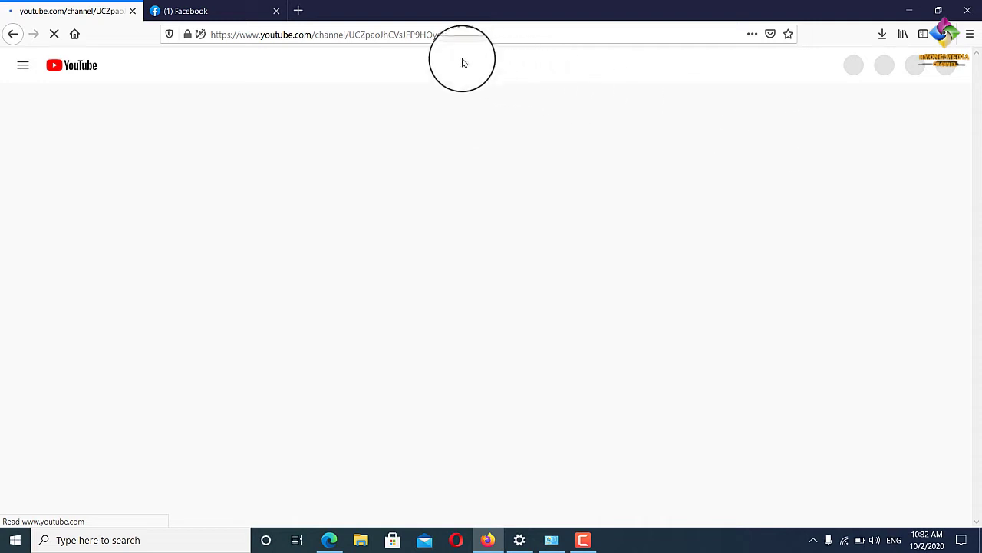
{"action": "left_click", "coordinate": [490, 35]}
{"action": "left_click_drag", "start_coordinate": [490, 35], "coordinate": [153, 34]}
{"action": "right_click", "coordinate": [264, 36]}
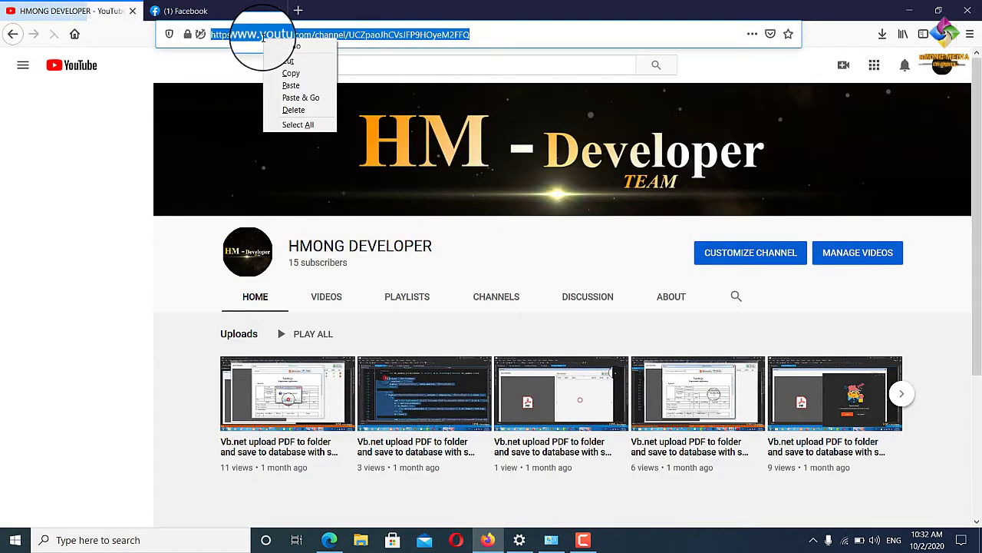
{"action": "left_click", "coordinate": [291, 73]}
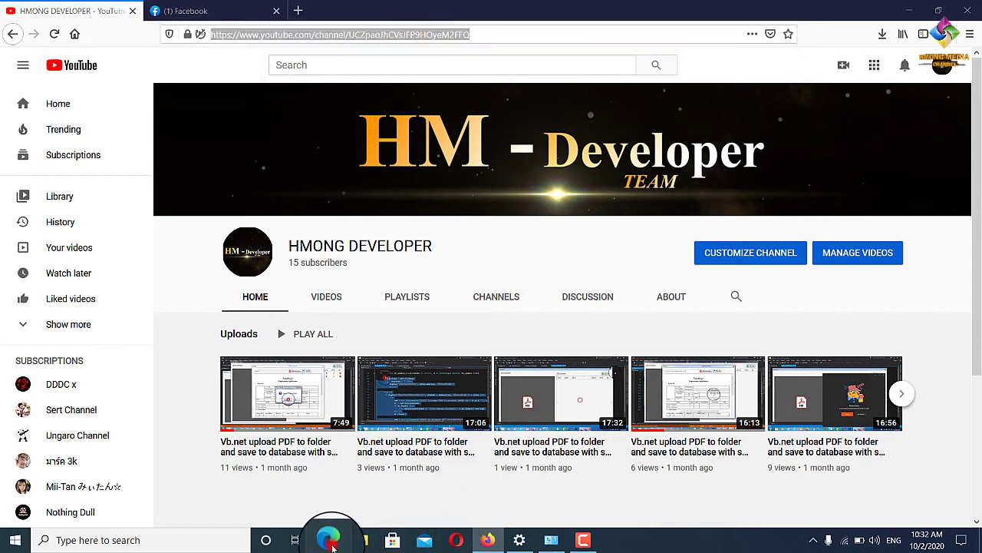
{"action": "left_click", "coordinate": [325, 540]}
Paste the copied channel address into the Youtube Username field.
{"action": "left_click", "coordinate": [383, 199]}
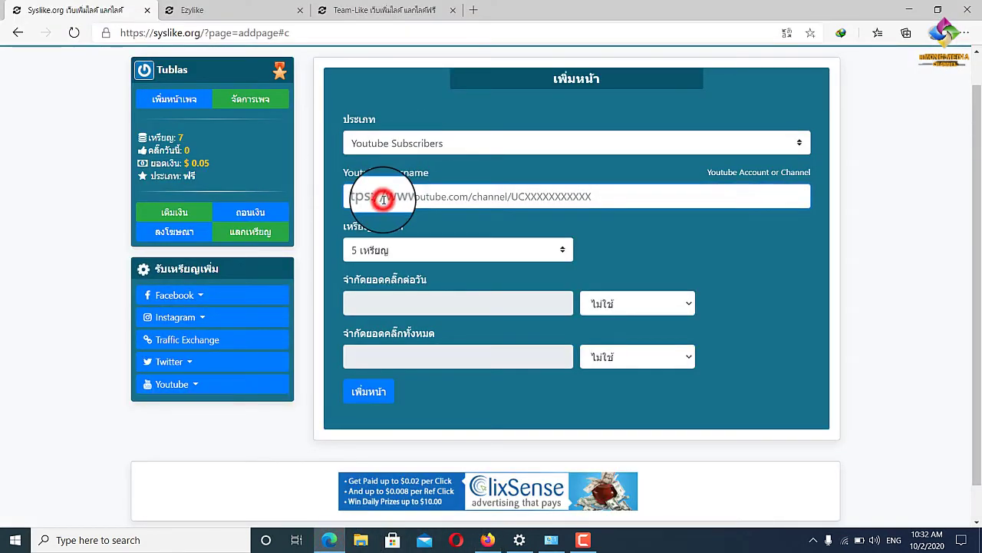
{"action": "right_click", "coordinate": [383, 199]}
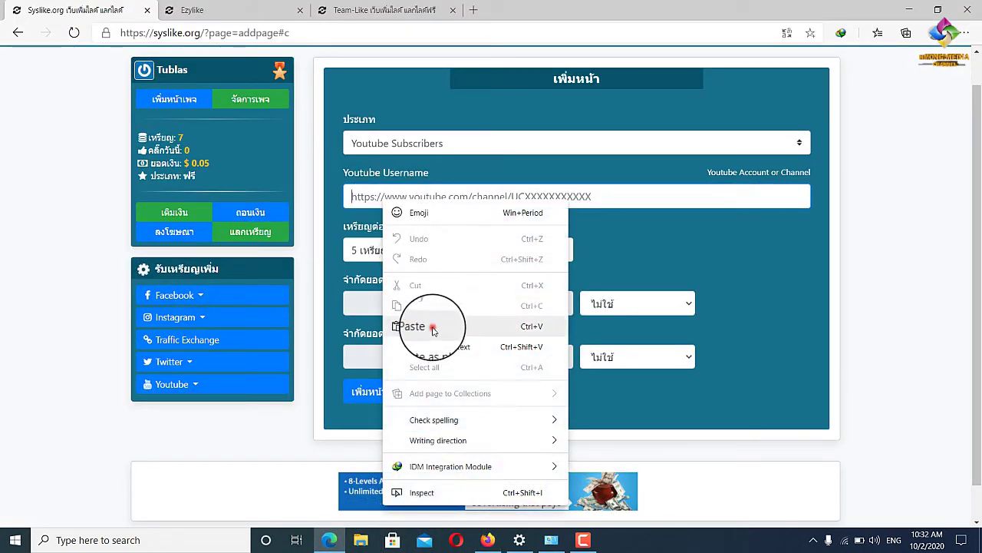
{"action": "left_click", "coordinate": [435, 328]}
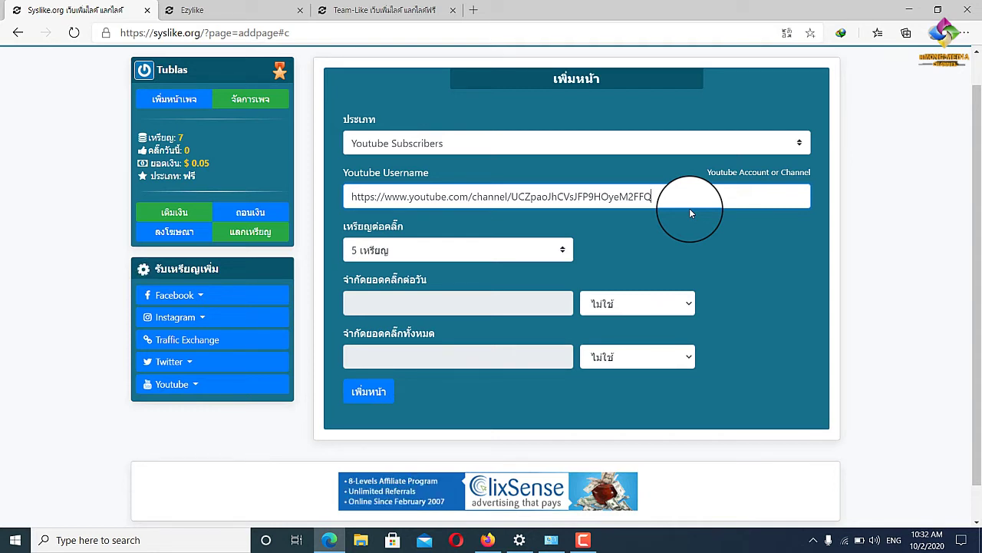
Try 2, 3 and 4 coins per click, then settle back on 5 coins per click.
{"action": "left_click", "coordinate": [549, 250]}
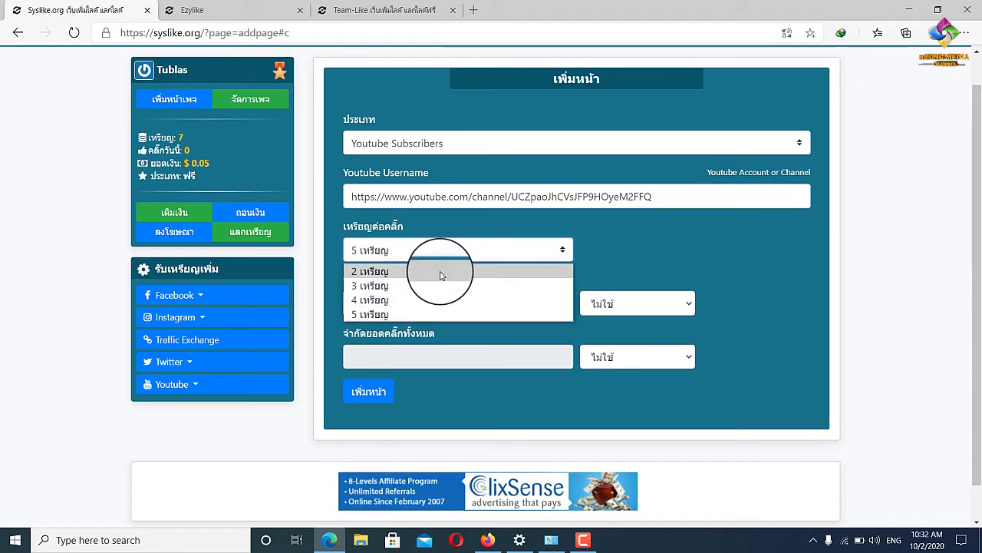
{"action": "left_click", "coordinate": [413, 271]}
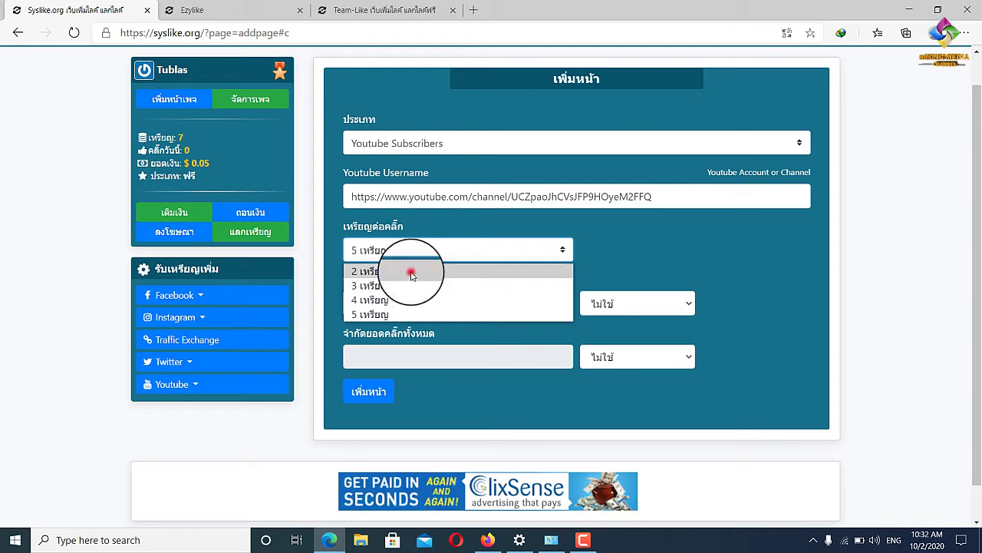
{"action": "left_click", "coordinate": [496, 251]}
{"action": "left_click", "coordinate": [390, 285]}
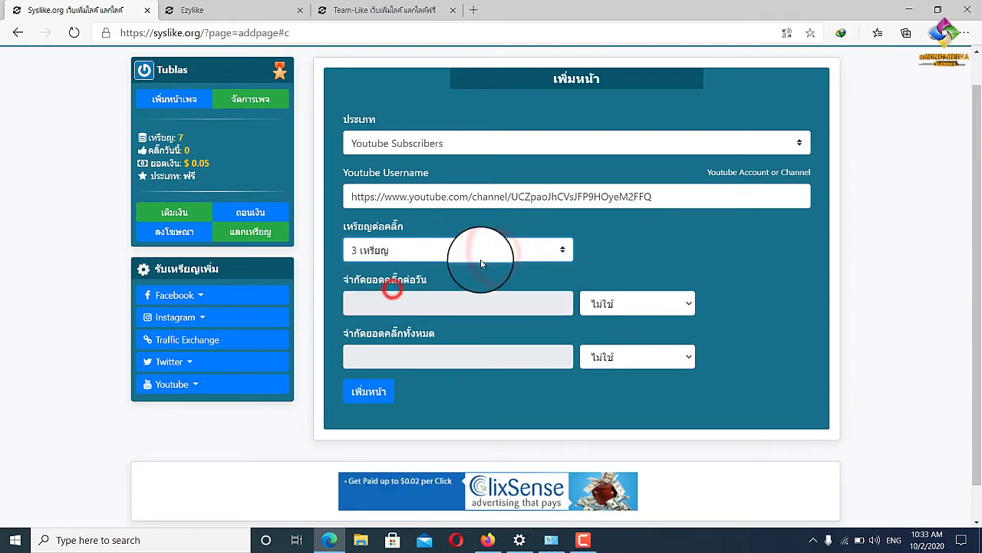
{"action": "left_click", "coordinate": [478, 250]}
{"action": "left_click", "coordinate": [388, 298]}
{"action": "left_click", "coordinate": [456, 252]}
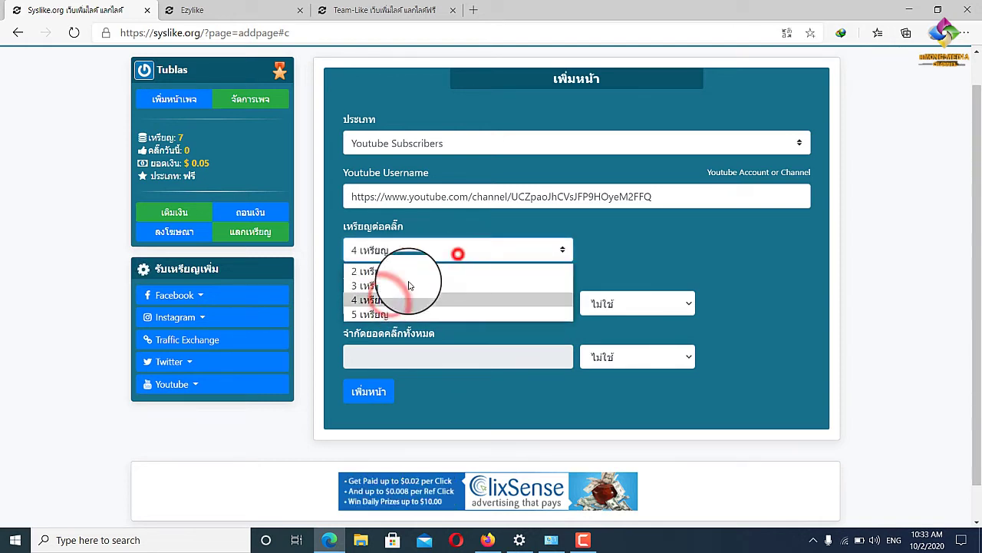
{"action": "left_click", "coordinate": [385, 311]}
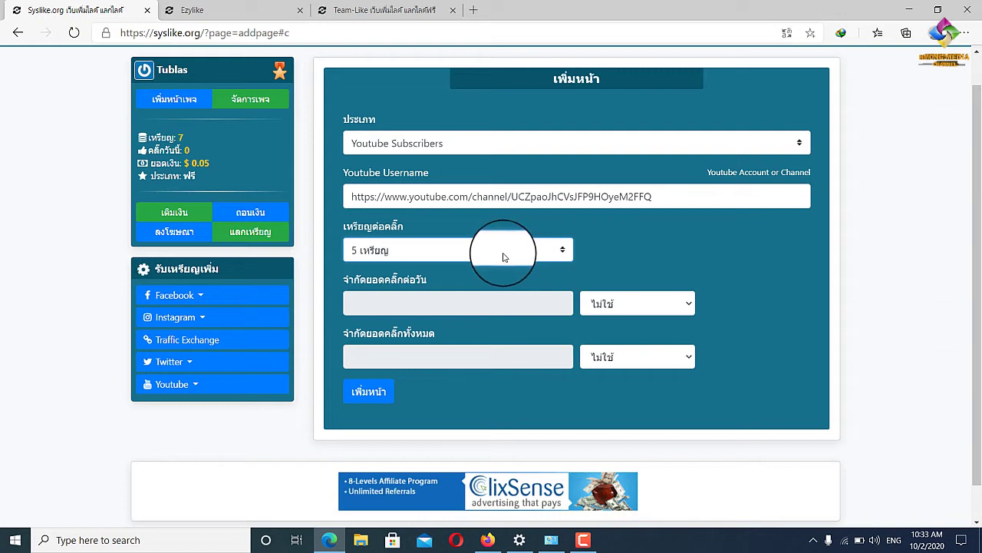
{"action": "left_click", "coordinate": [505, 257]}
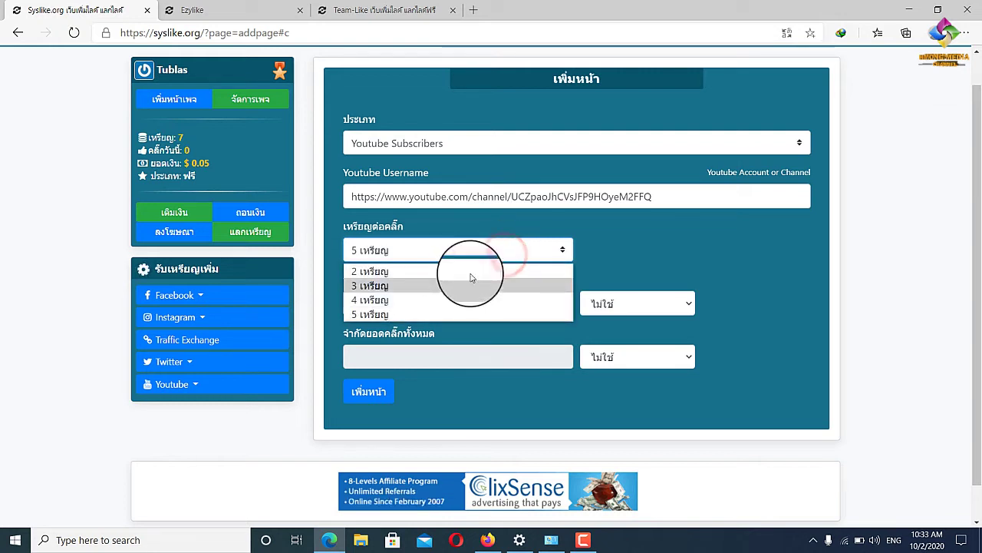
{"action": "left_click", "coordinate": [647, 265]}
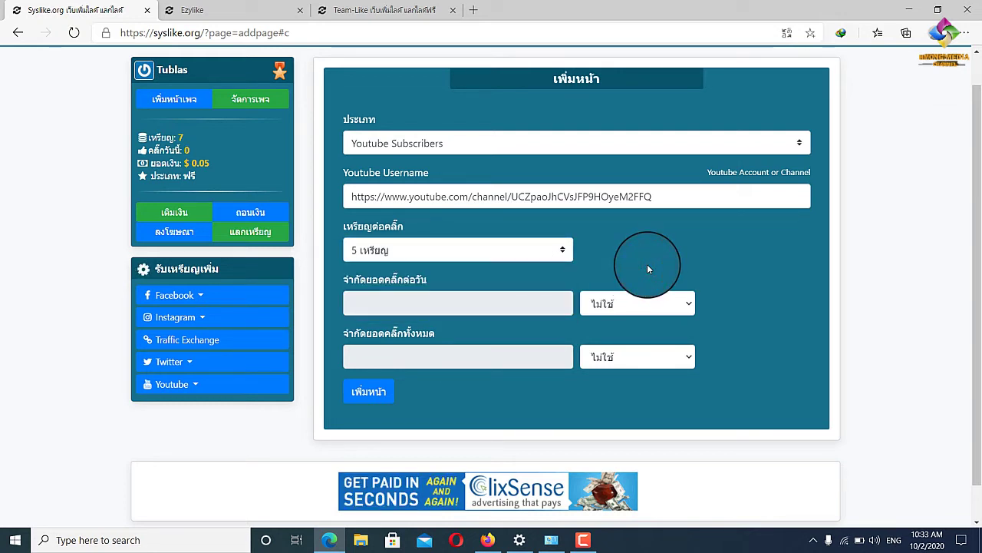
Turn on both click limits, keeping the daily limit at 100 and raising the total from 1000 to 100000.
{"action": "left_click", "coordinate": [670, 301]}
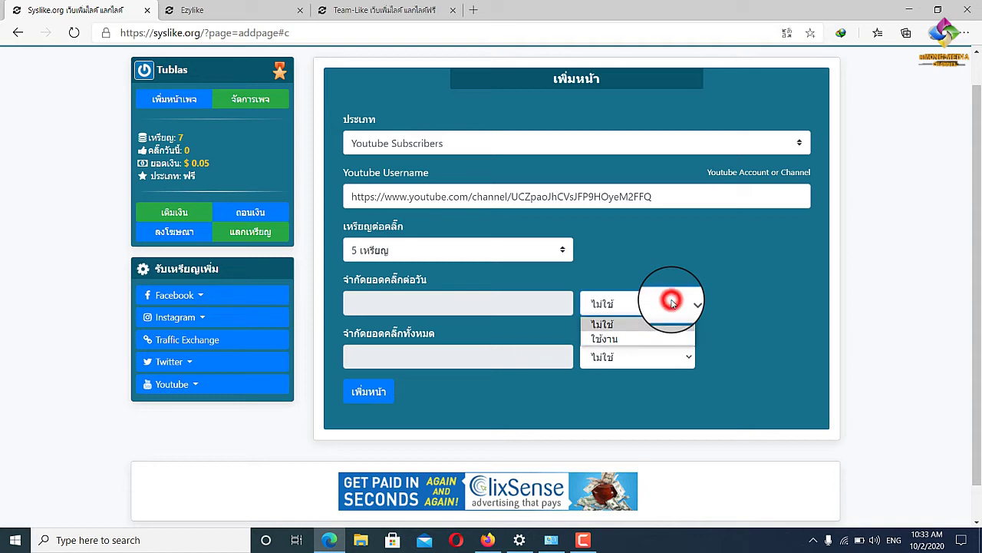
{"action": "left_click", "coordinate": [614, 339]}
{"action": "left_click", "coordinate": [676, 357]}
{"action": "left_click", "coordinate": [623, 393]}
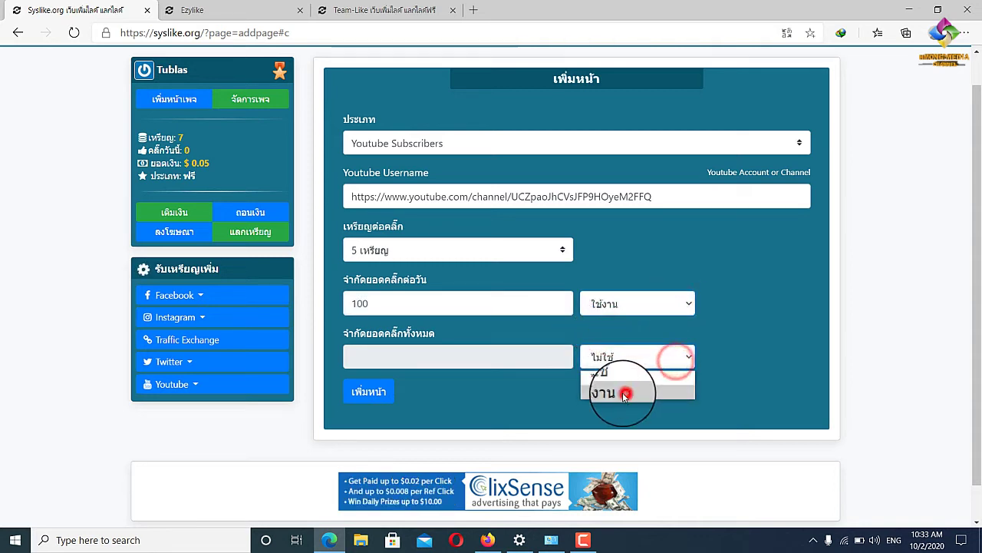
{"action": "double_click", "coordinate": [406, 308]}
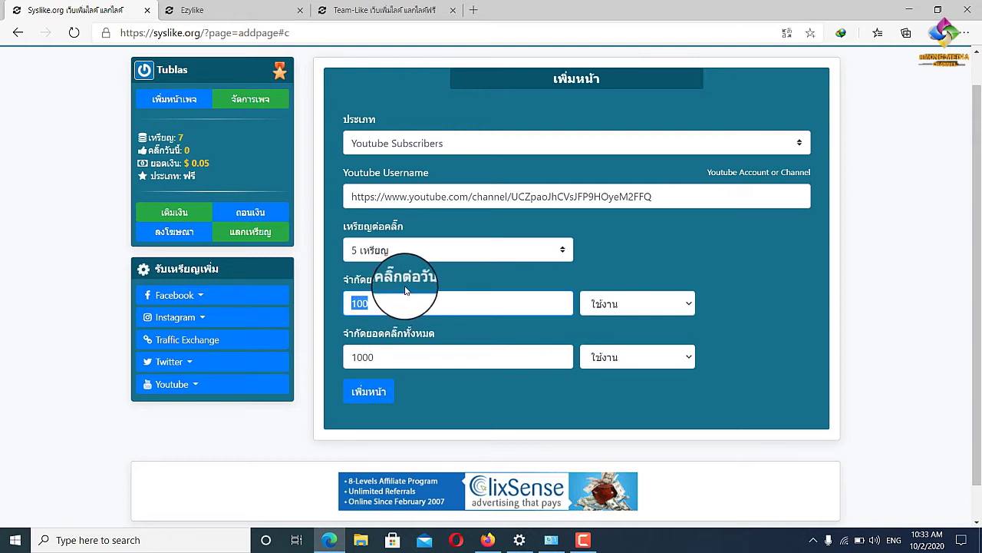
{"action": "left_click", "coordinate": [393, 297]}
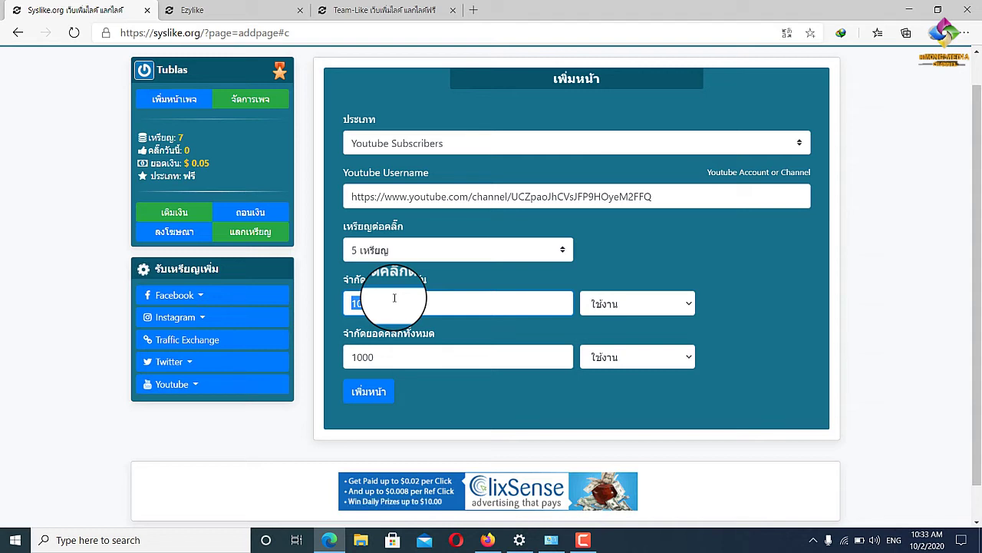
{"action": "left_click", "coordinate": [393, 297]}
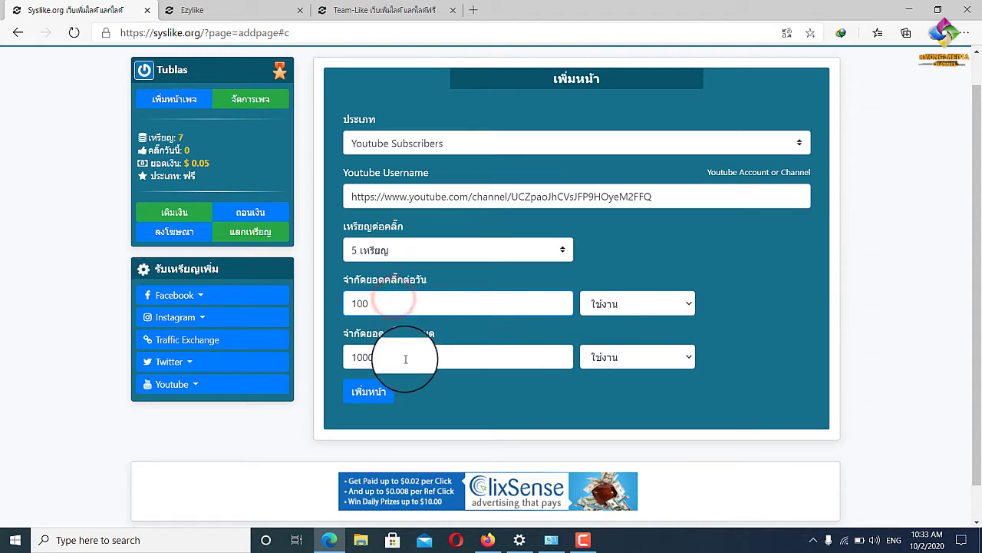
{"action": "double_click", "coordinate": [410, 358]}
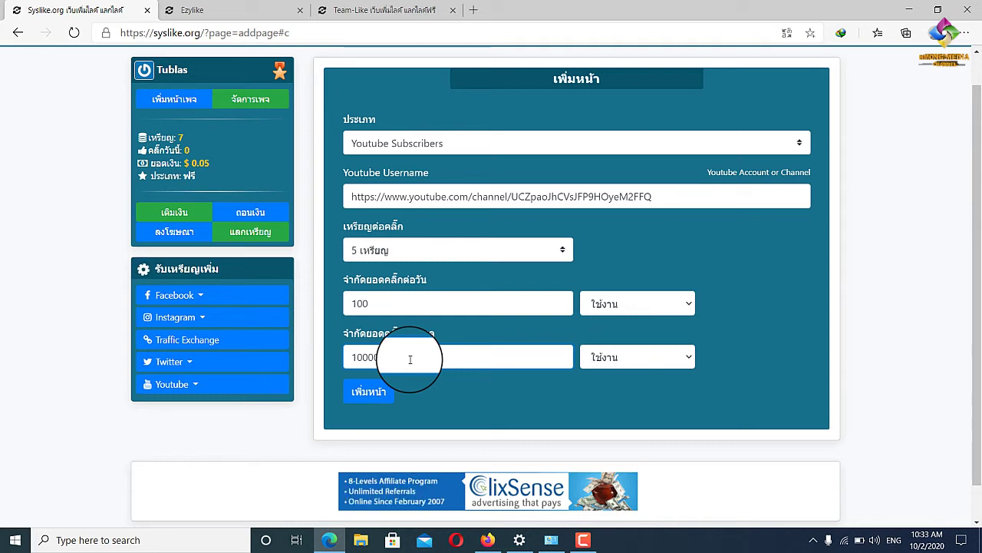
{"action": "left_click", "coordinate": [410, 359]}
{"action": "type", "text": "0"}
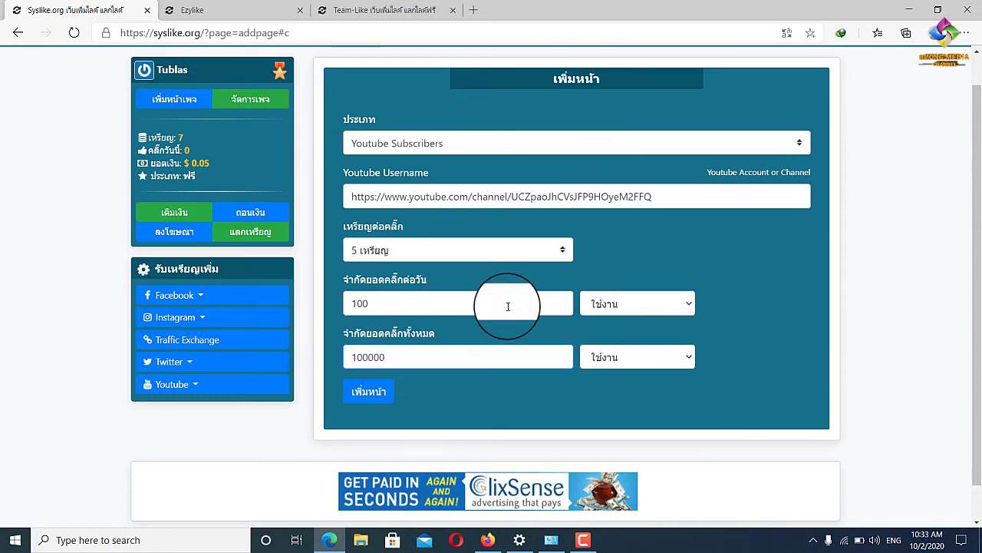
{"action": "left_click", "coordinate": [369, 393]}
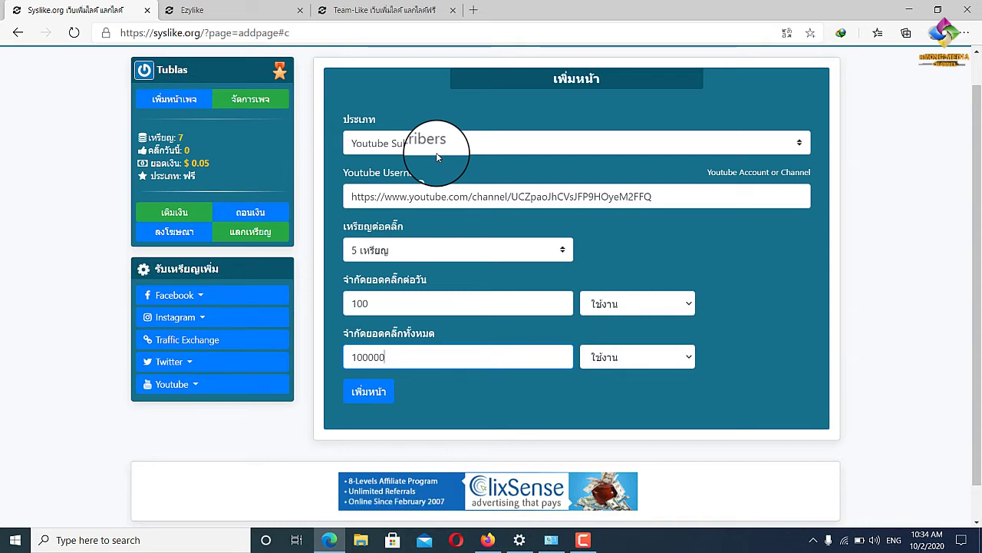
Change the page type to Youtube Views, focus the empty Video URL field and open the coins-per-click list.
{"action": "scroll", "coordinate": [660, 223], "scroll_direction": "up", "scroll_amount": 1}
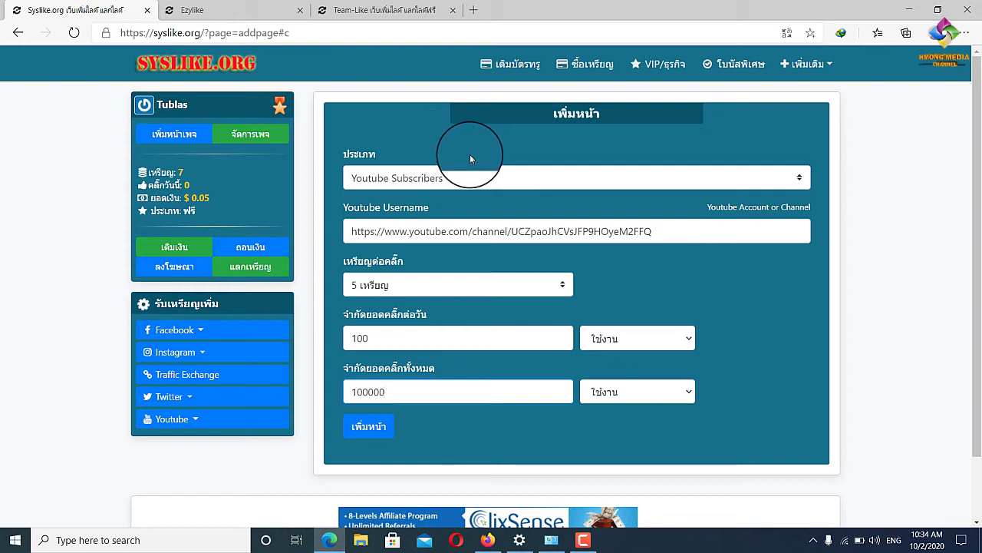
{"action": "left_click", "coordinate": [796, 181]}
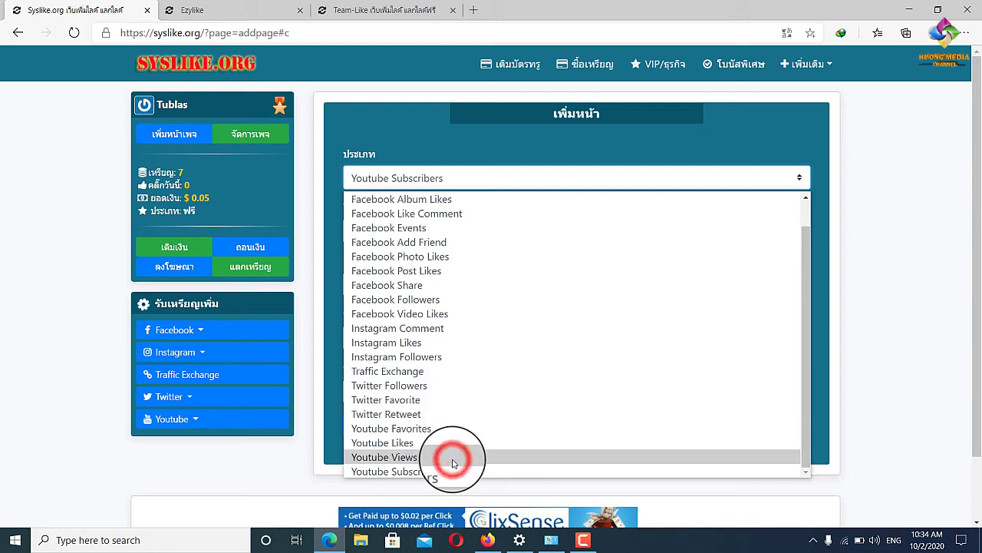
{"action": "left_click", "coordinate": [453, 462]}
{"action": "left_click", "coordinate": [563, 230]}
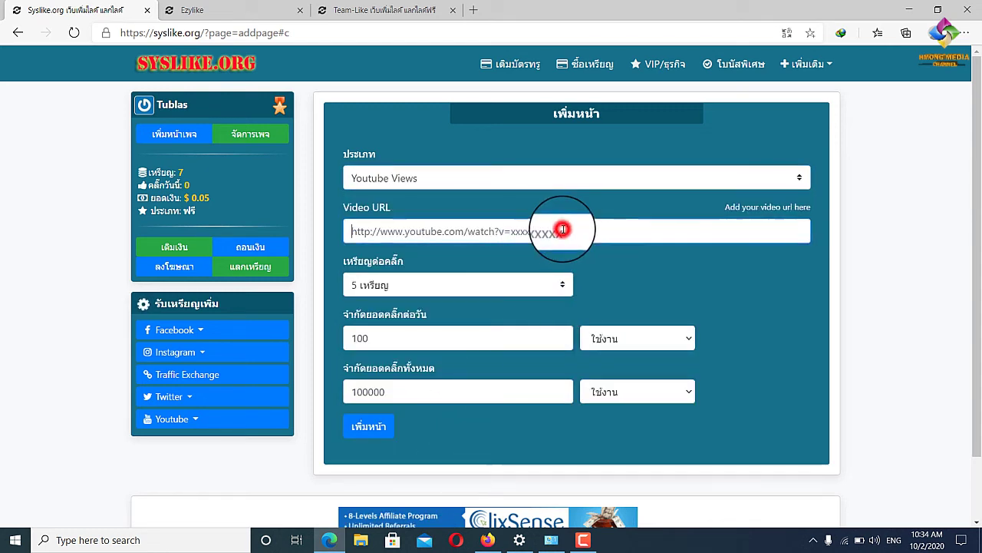
{"action": "left_click", "coordinate": [394, 228]}
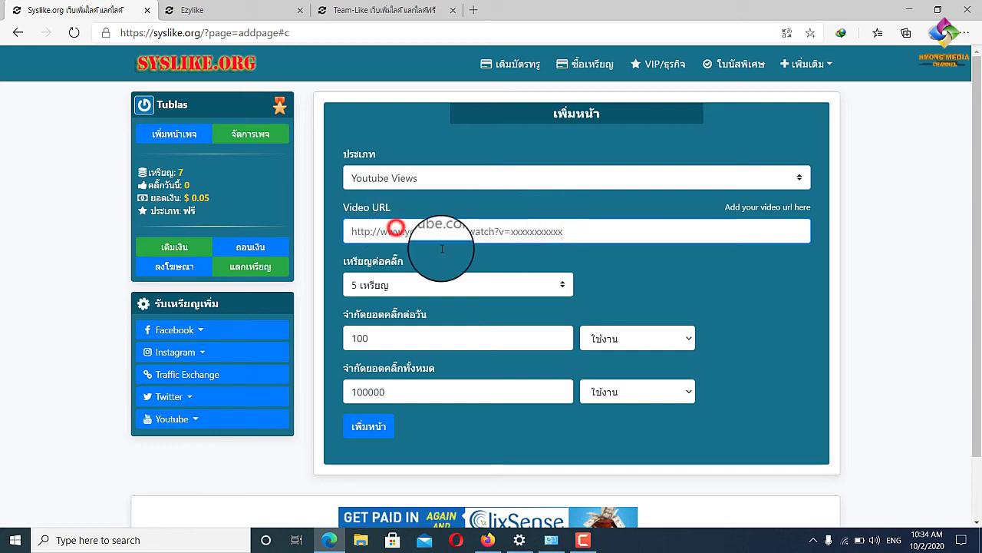
{"action": "left_click", "coordinate": [536, 287]}
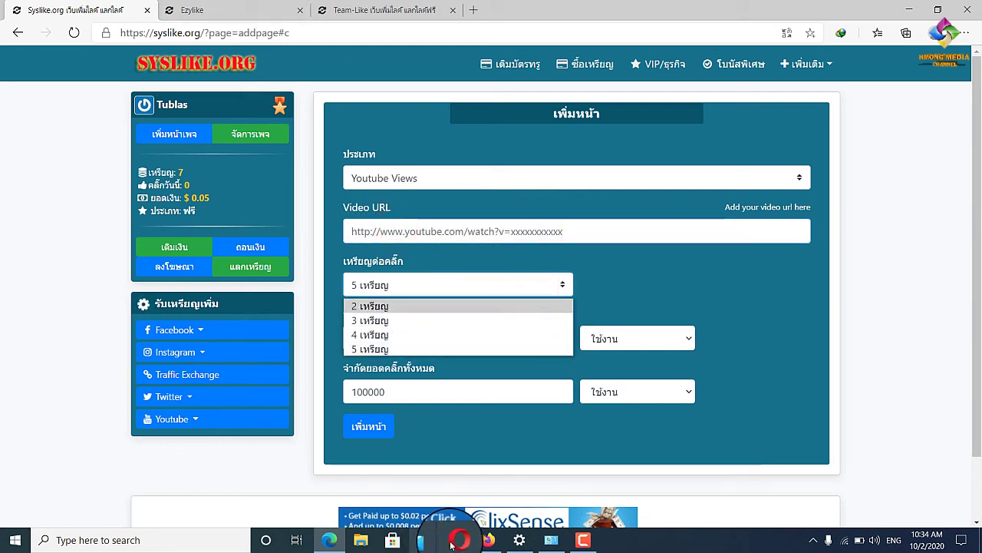
Open the first HMONG DEVELOPER upload (Vb.net PDF part6) and copy its YouTube address.
{"action": "left_click", "coordinate": [488, 540]}
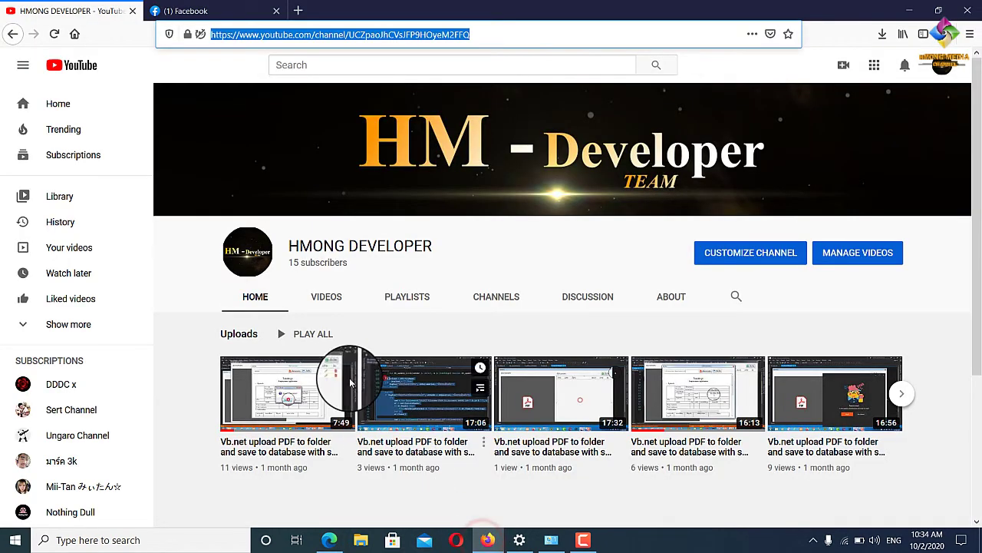
{"action": "scroll", "coordinate": [341, 364], "scroll_direction": "down", "scroll_amount": 2}
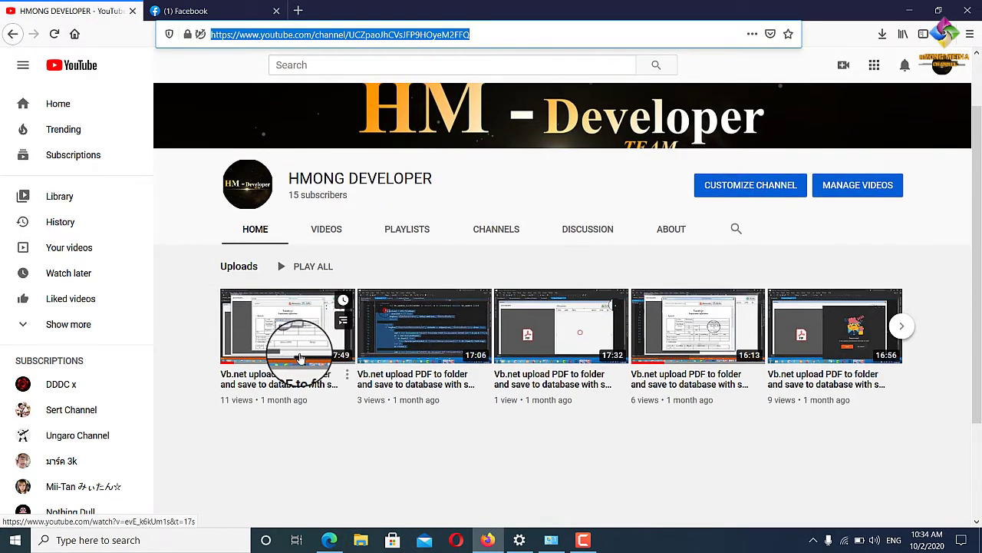
{"action": "left_click", "coordinate": [300, 359]}
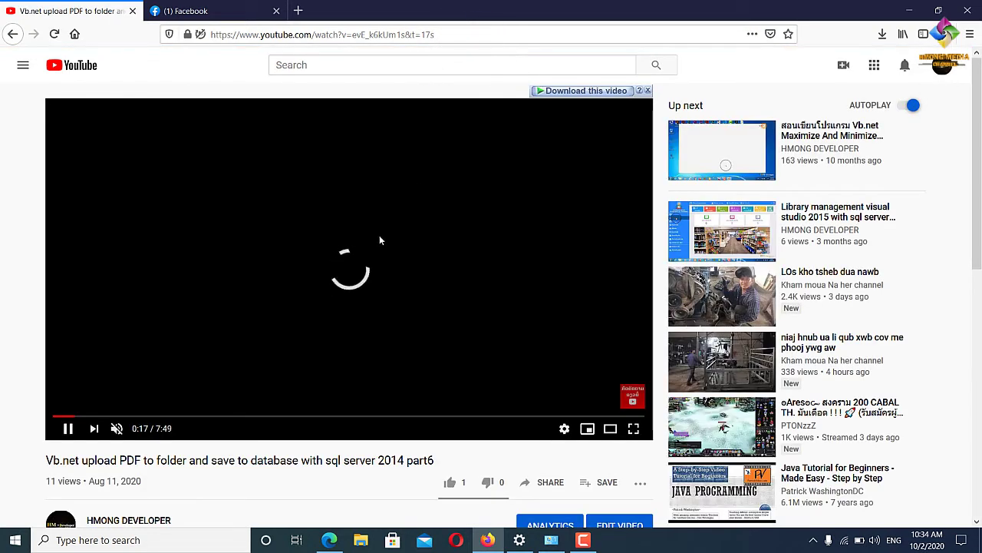
{"action": "left_click", "coordinate": [451, 34]}
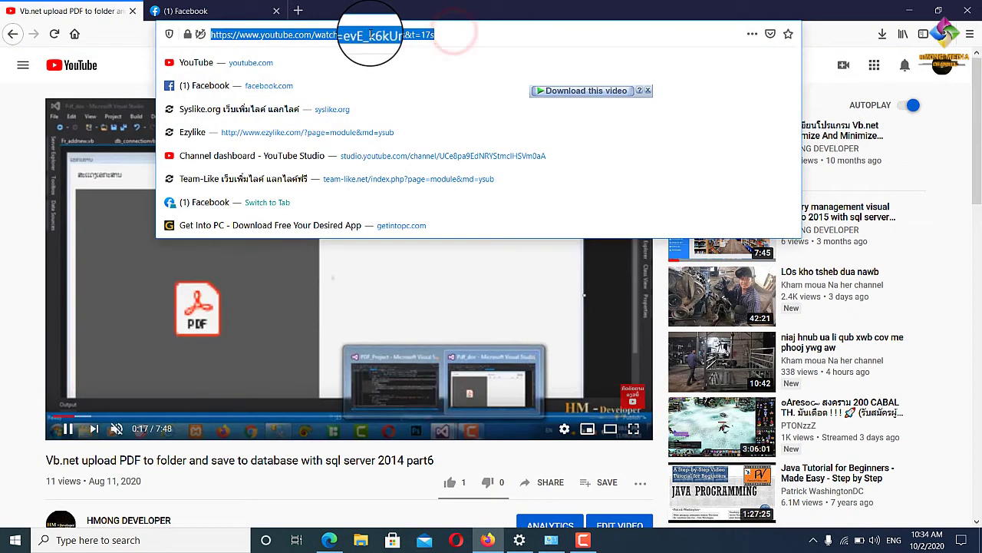
{"action": "right_click", "coordinate": [371, 34]}
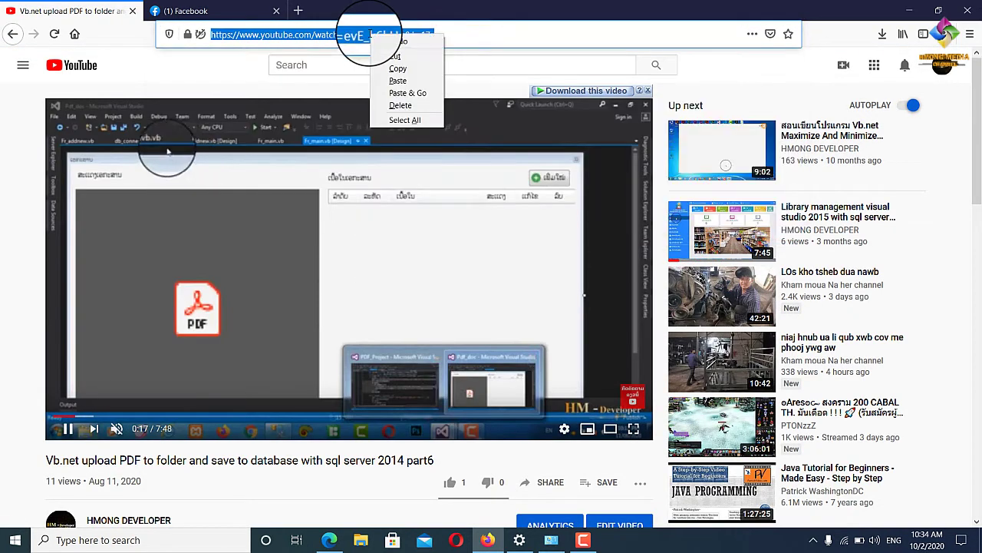
{"action": "left_click", "coordinate": [393, 70]}
{"action": "left_click", "coordinate": [330, 539]}
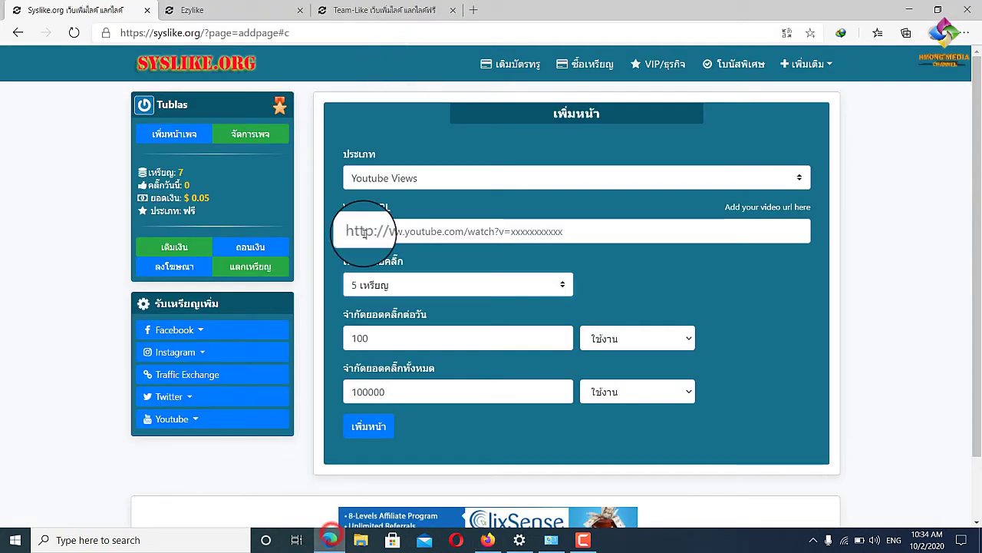
Paste the copied YouTube video address into the Video URL field.
{"action": "right_click", "coordinate": [418, 225]}
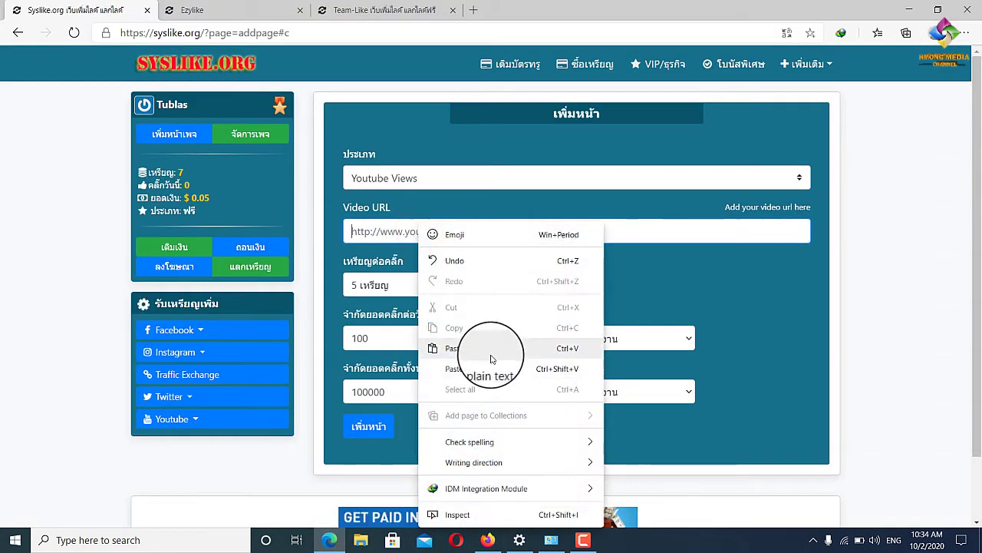
{"action": "left_click", "coordinate": [491, 349]}
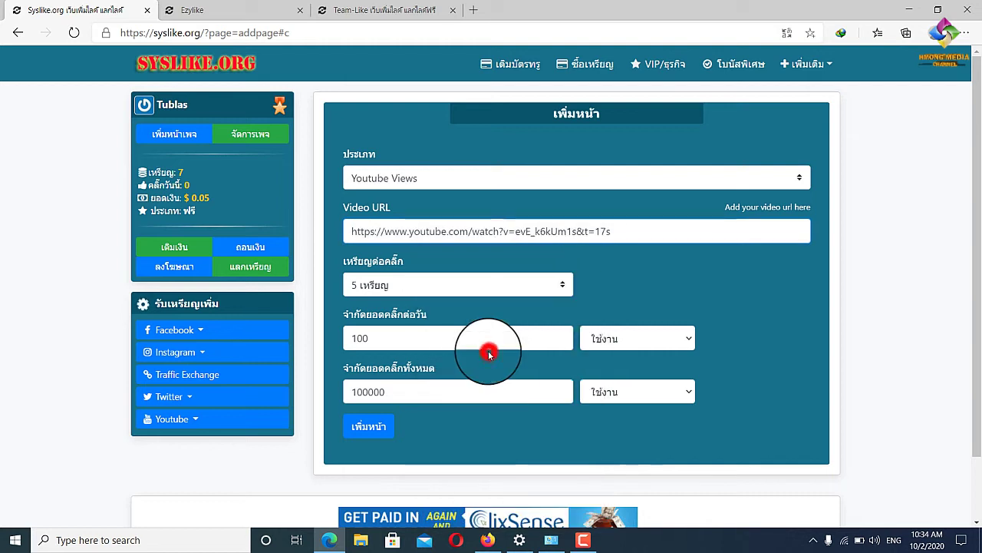
{"action": "left_click", "coordinate": [637, 226]}
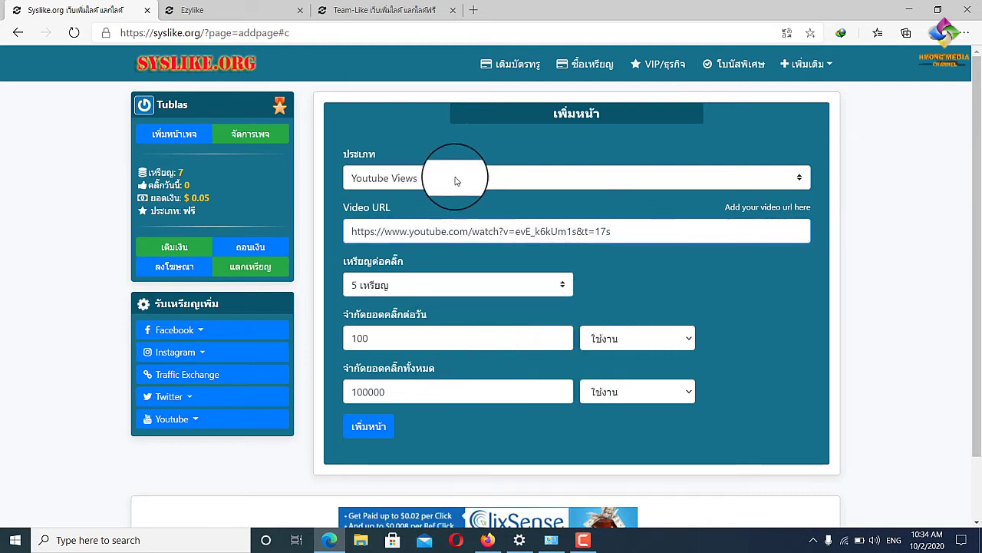
Set the reward to 3 coins per click and keep the daily click limit enabled.
{"action": "left_click", "coordinate": [462, 292]}
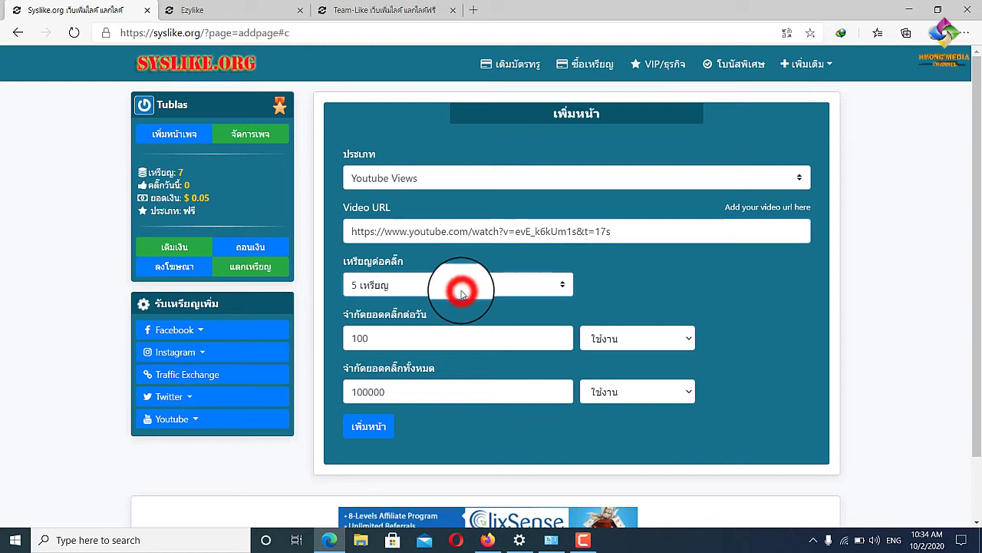
{"action": "left_click", "coordinate": [559, 287]}
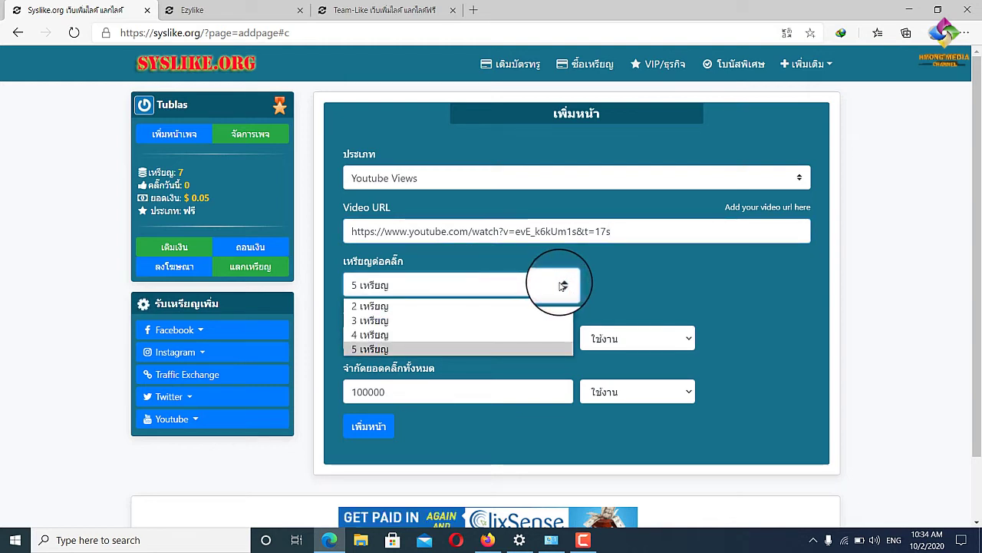
{"action": "left_click", "coordinate": [446, 321]}
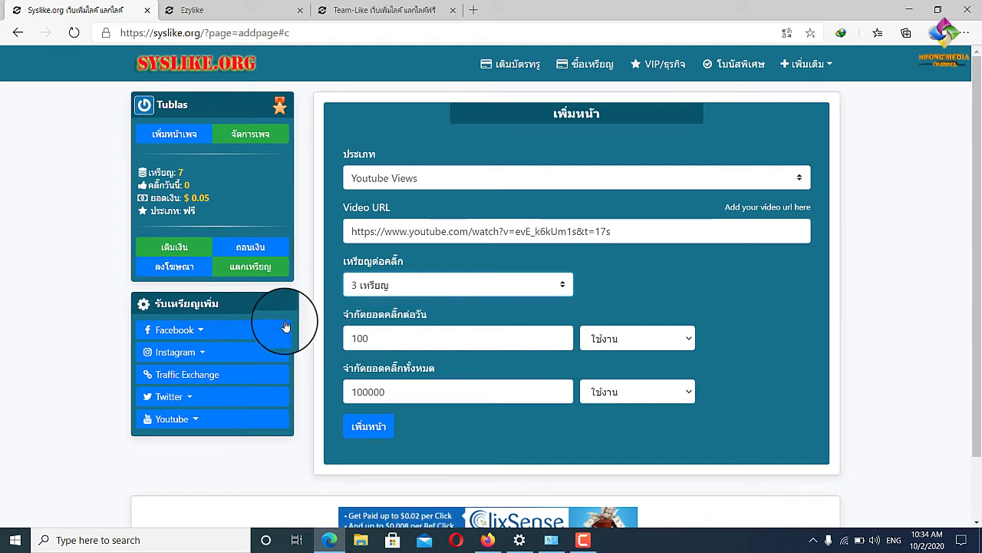
{"action": "left_click", "coordinate": [653, 350]}
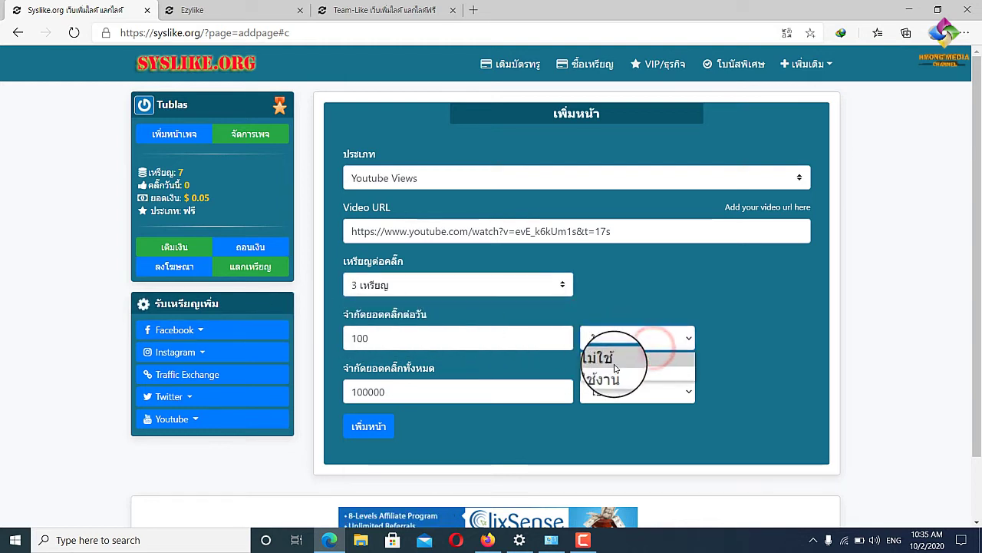
{"action": "left_click", "coordinate": [608, 369]}
{"action": "left_click", "coordinate": [619, 388]}
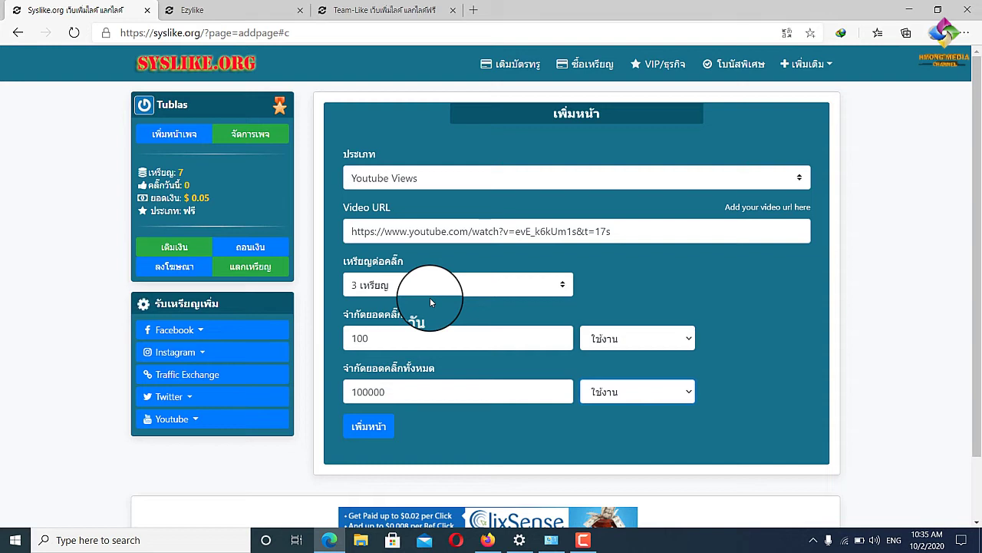
Filter the promoted pages to Youtube Views, showing two active campaigns at 3 and 2 coins.
{"action": "left_click", "coordinate": [243, 137]}
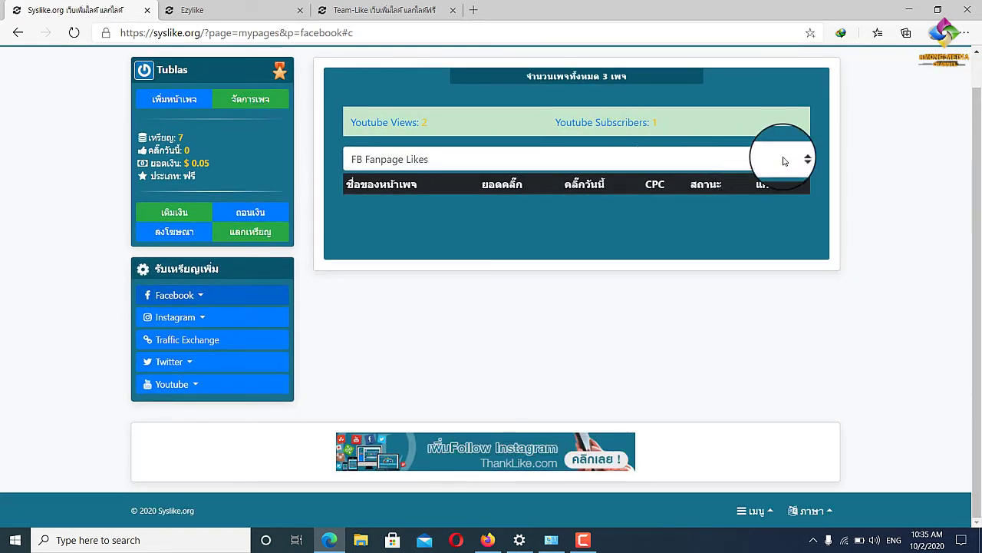
{"action": "left_click", "coordinate": [797, 159]}
{"action": "scroll", "coordinate": [537, 338], "scroll_direction": "down", "scroll_amount": 1}
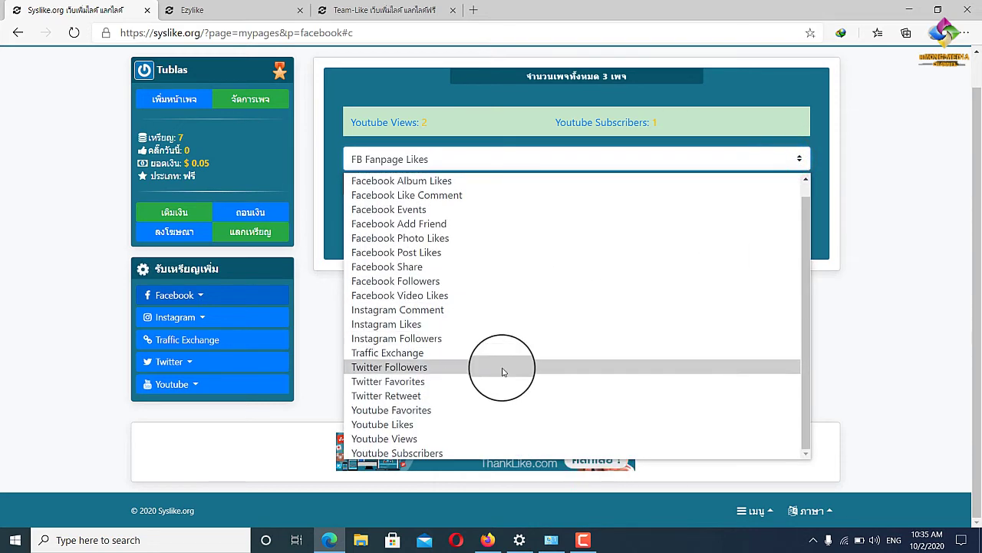
{"action": "left_click", "coordinate": [423, 438]}
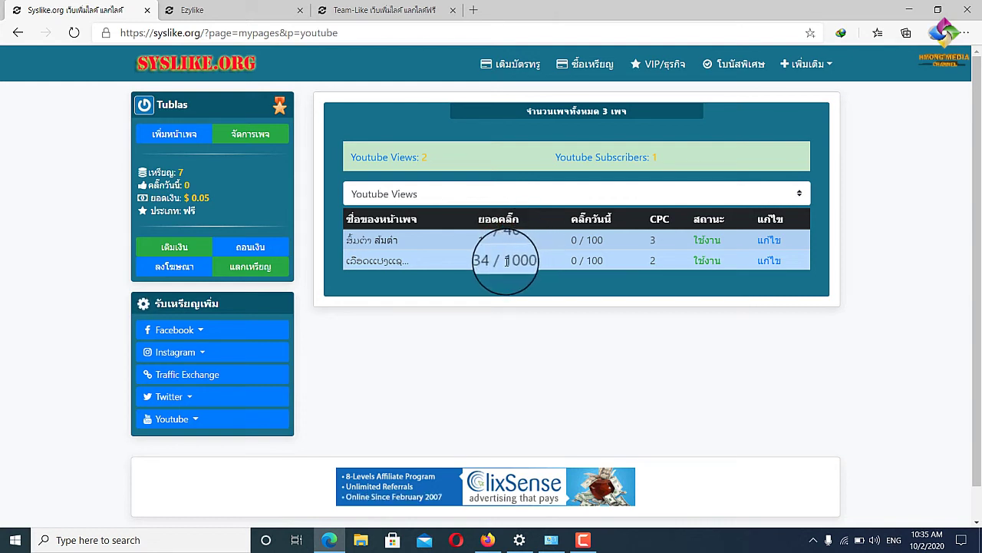
{"action": "left_click_drag", "start_coordinate": [507, 261], "coordinate": [531, 267]}
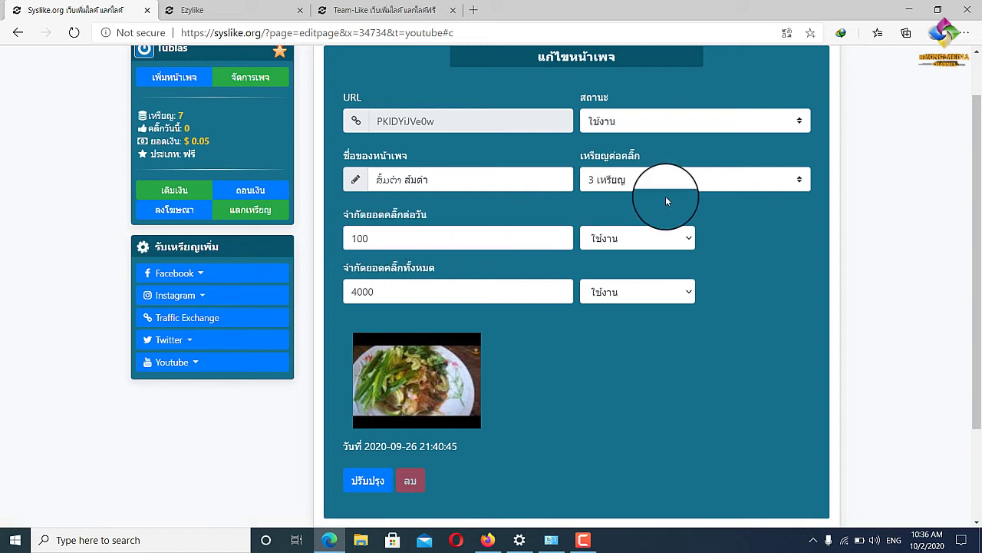
{"action": "left_click", "coordinate": [724, 180]}
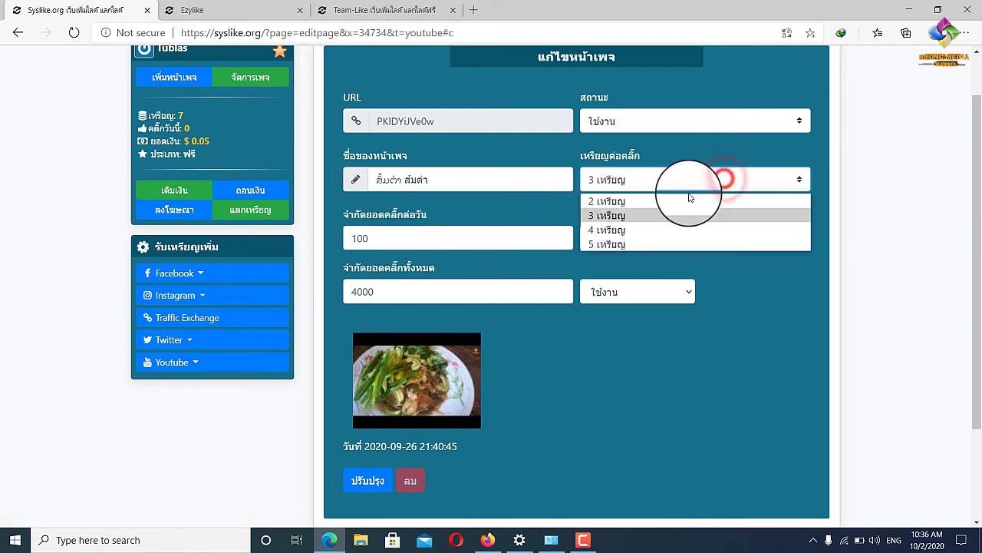
{"action": "left_click", "coordinate": [624, 244]}
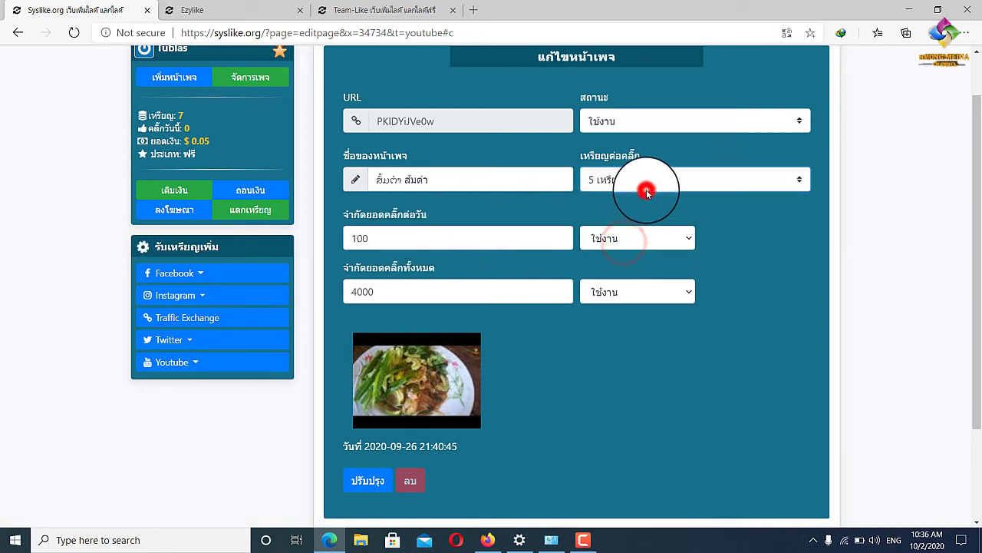
{"action": "left_click", "coordinate": [760, 217]}
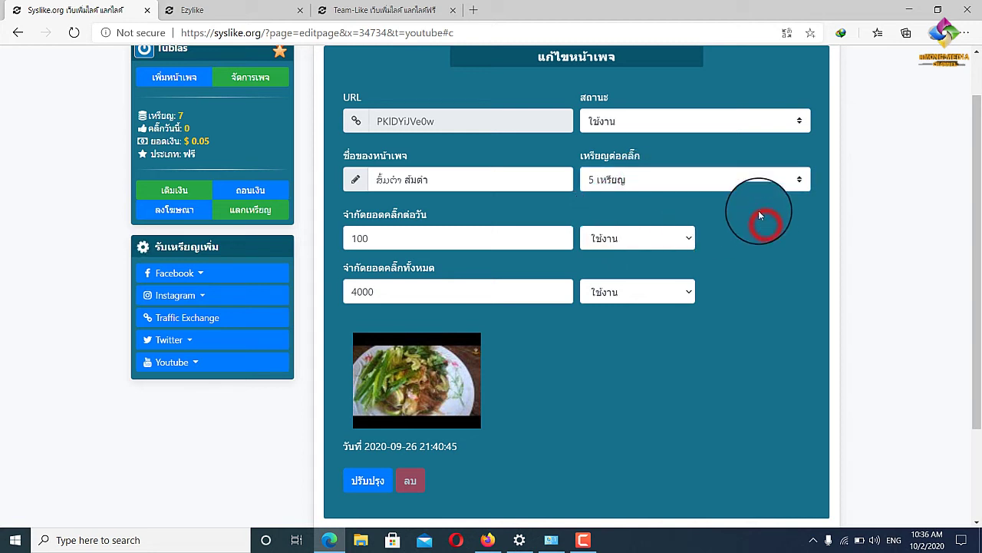
{"action": "left_click", "coordinate": [714, 173]}
{"action": "left_click", "coordinate": [643, 214]}
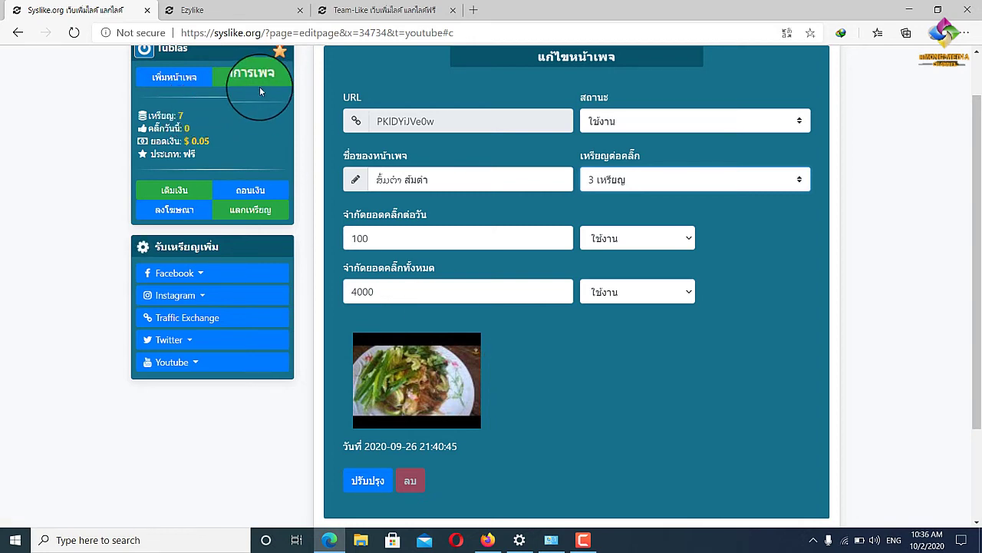
{"action": "scroll", "coordinate": [644, 335], "scroll_direction": "up", "scroll_amount": 1}
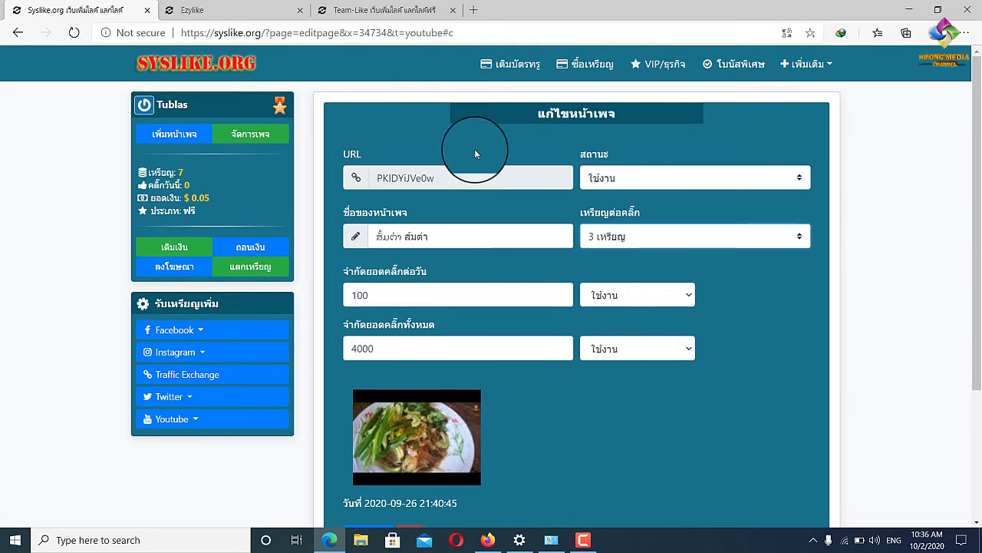
On the EzyLike tab, sign in using the saved e-mail suggestion and the account password.
{"action": "left_click", "coordinate": [212, 5]}
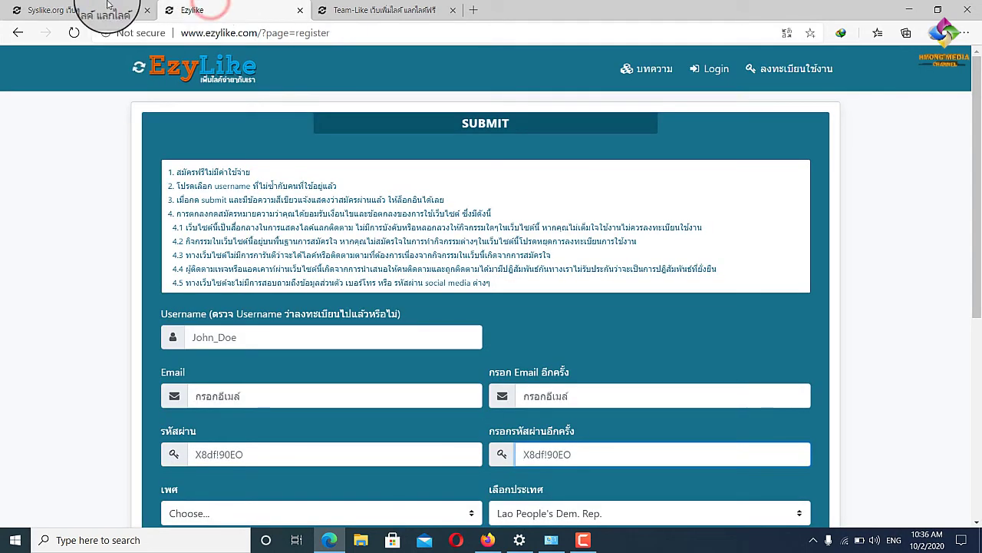
{"action": "left_click", "coordinate": [92, 10]}
{"action": "left_click", "coordinate": [234, 7]}
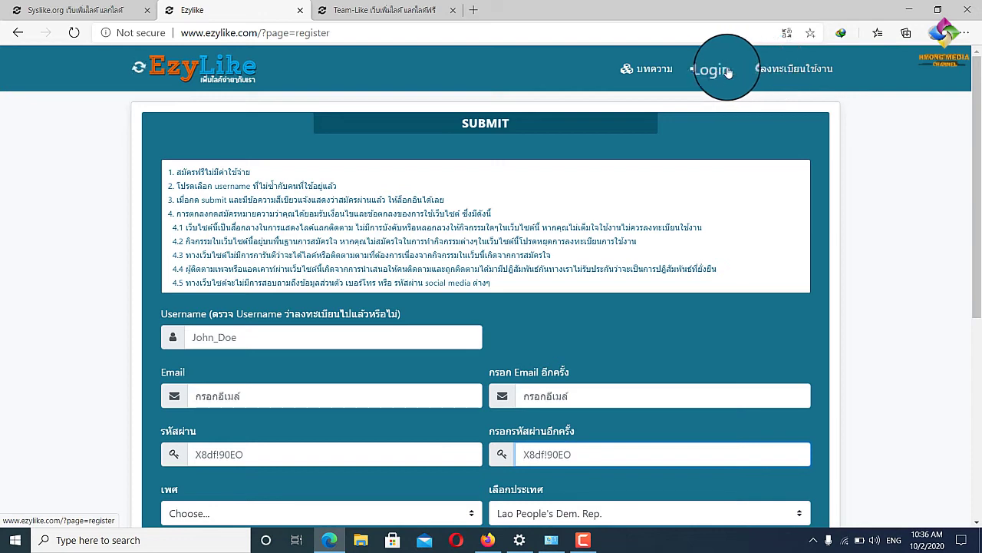
{"action": "left_click", "coordinate": [706, 68]}
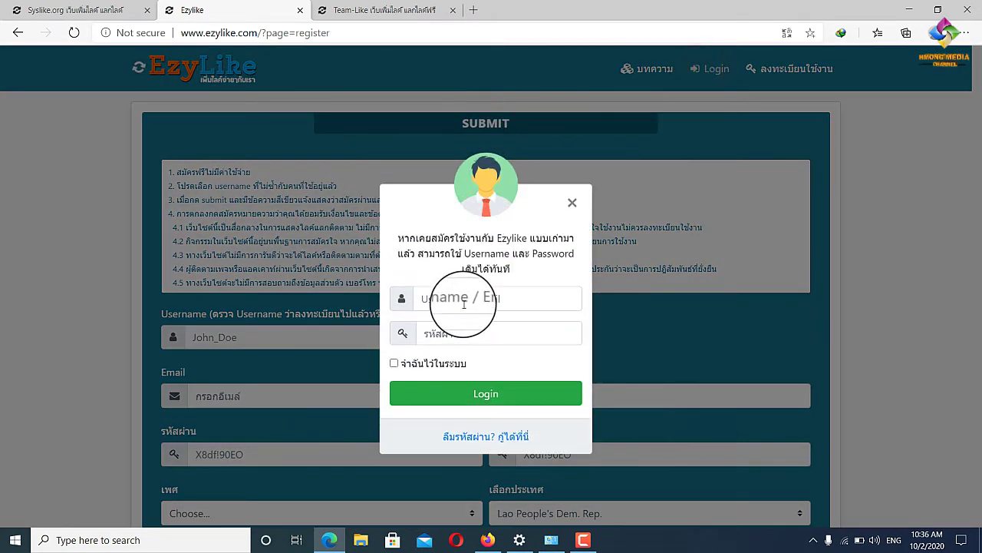
{"action": "right_click", "coordinate": [465, 298]}
{"action": "left_click", "coordinate": [438, 300]}
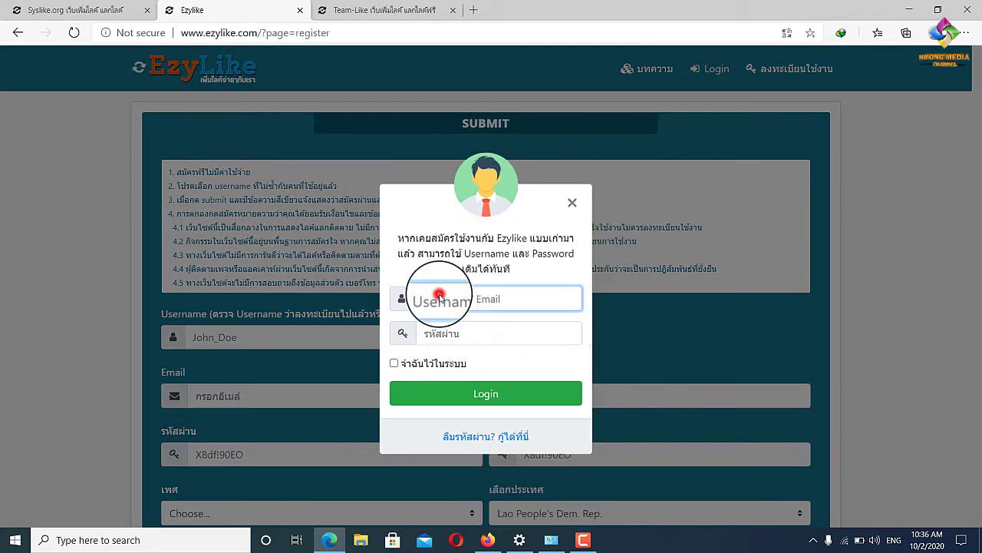
{"action": "left_click", "coordinate": [451, 321]}
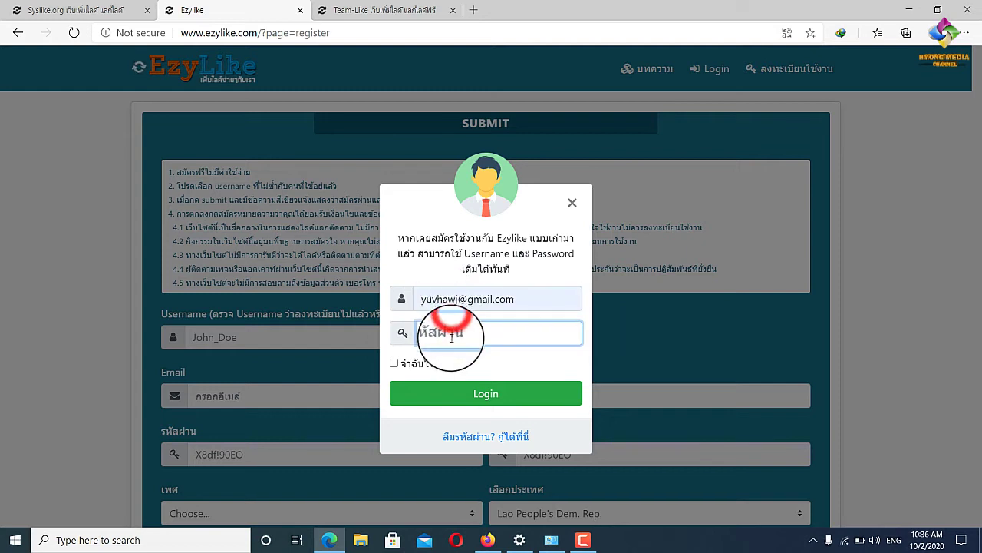
{"action": "left_click", "coordinate": [450, 334]}
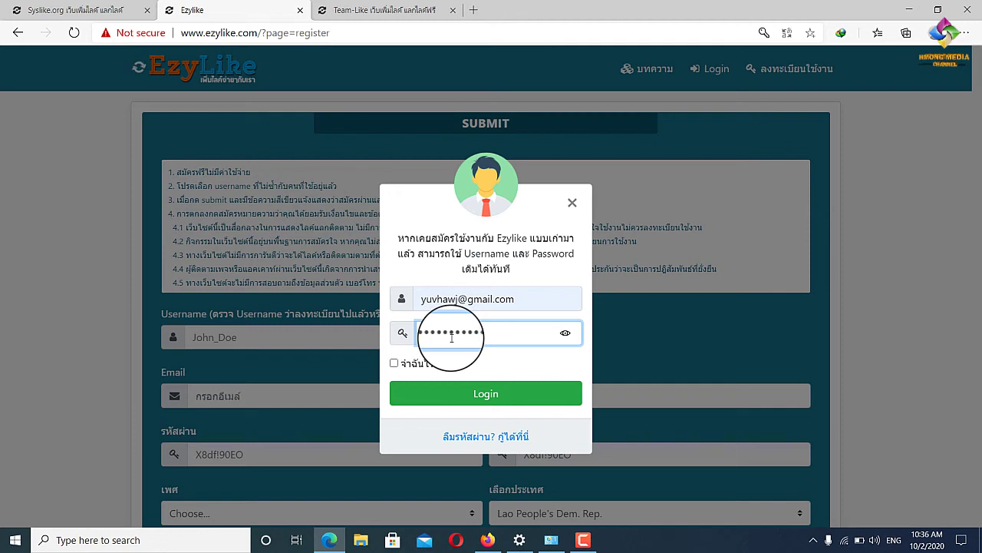
{"action": "key", "text": "Return"}
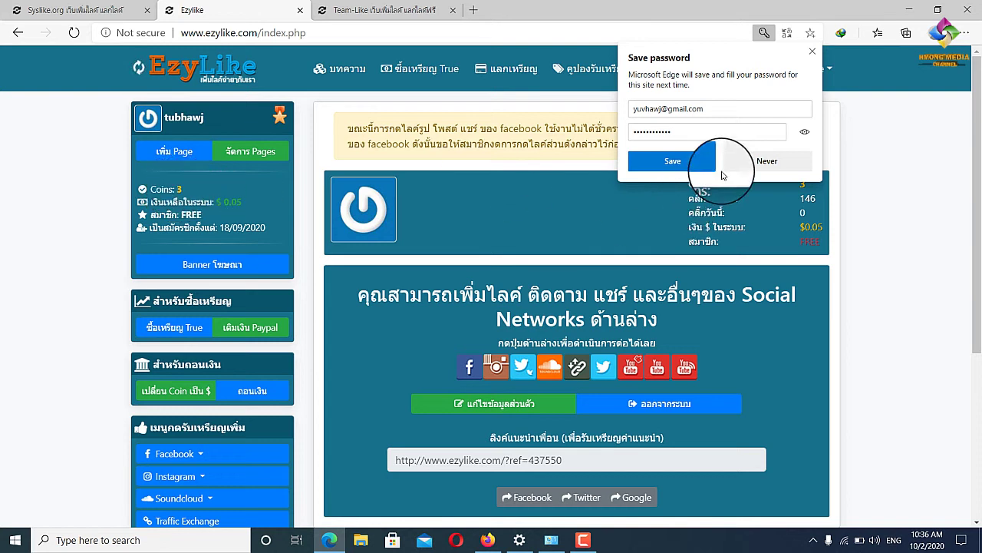
Decline saving the password and browse EzyLike's YouTube Views and subscriber earning lists.
{"action": "left_click", "coordinate": [763, 160]}
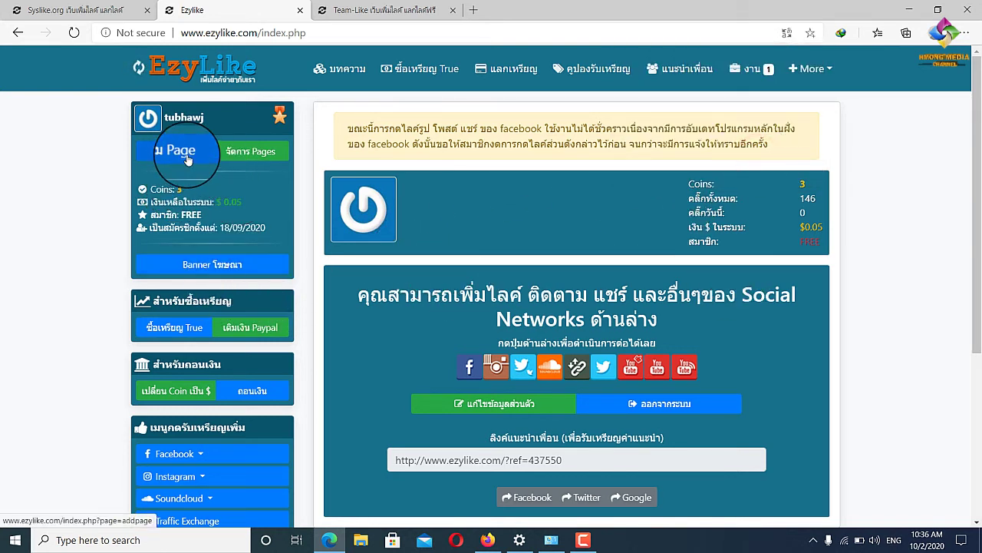
{"action": "scroll", "coordinate": [192, 199], "scroll_direction": "down", "scroll_amount": 3}
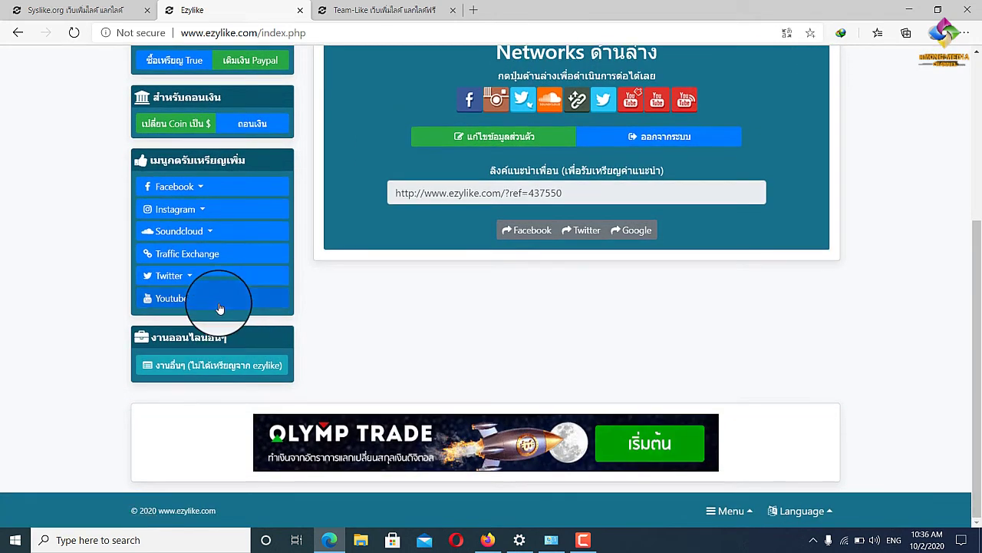
{"action": "left_click", "coordinate": [220, 307]}
{"action": "left_click", "coordinate": [213, 181]}
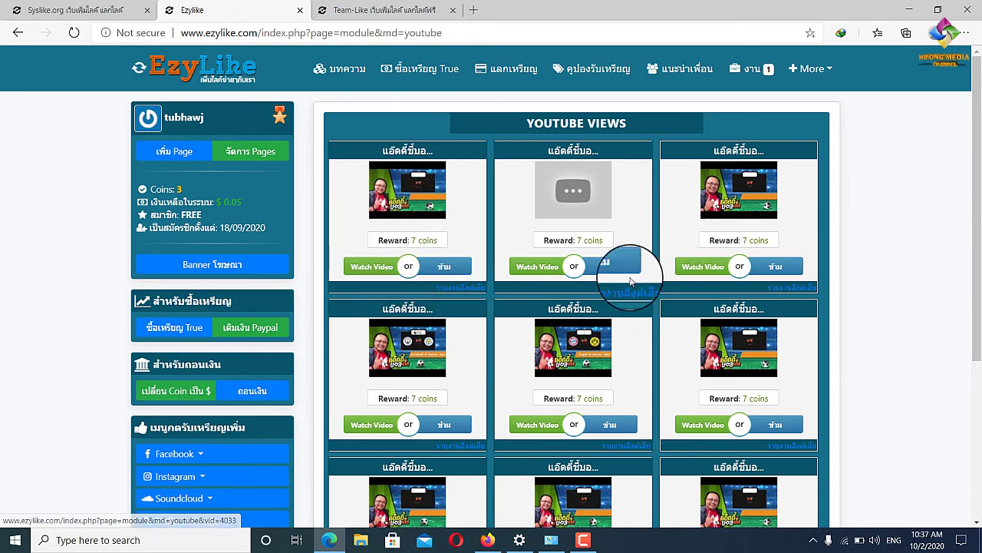
{"action": "scroll", "coordinate": [225, 428], "scroll_direction": "down", "scroll_amount": 2}
{"action": "left_click", "coordinate": [226, 417]}
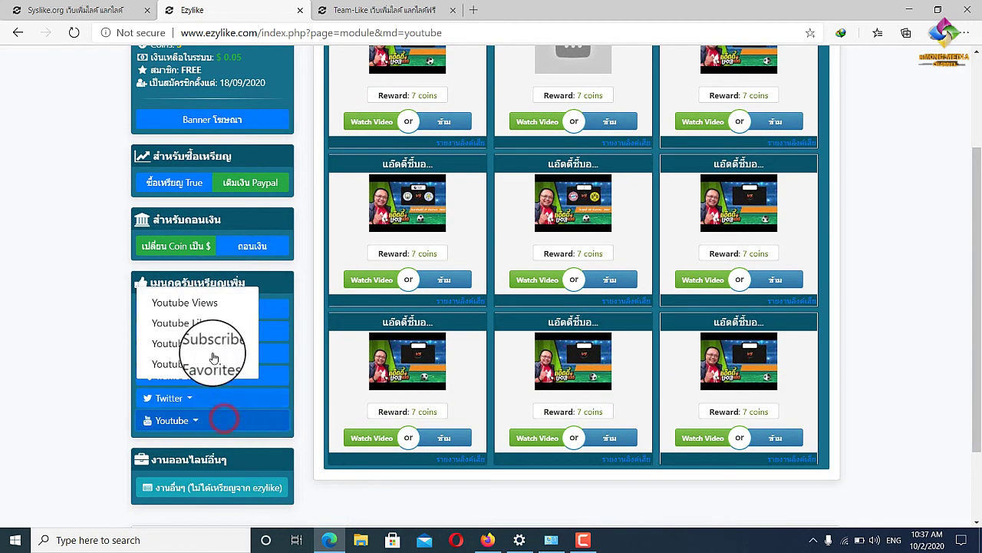
{"action": "left_click", "coordinate": [213, 347]}
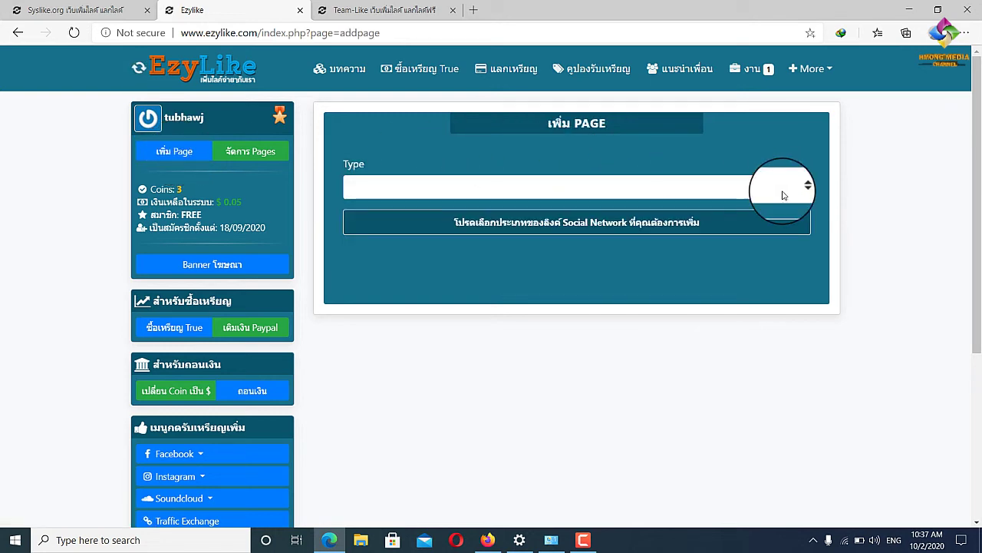
Choose Youtube Subscribers as the promotion type and keep 6 coins per click.
{"action": "left_click", "coordinate": [783, 194]}
{"action": "scroll", "coordinate": [434, 410], "scroll_direction": "down", "scroll_amount": 1}
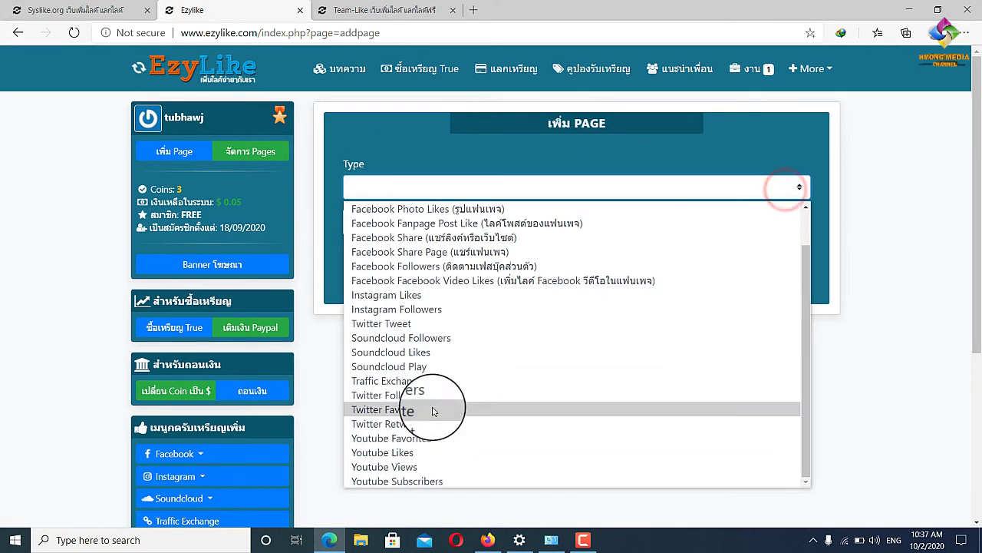
{"action": "left_click", "coordinate": [430, 480]}
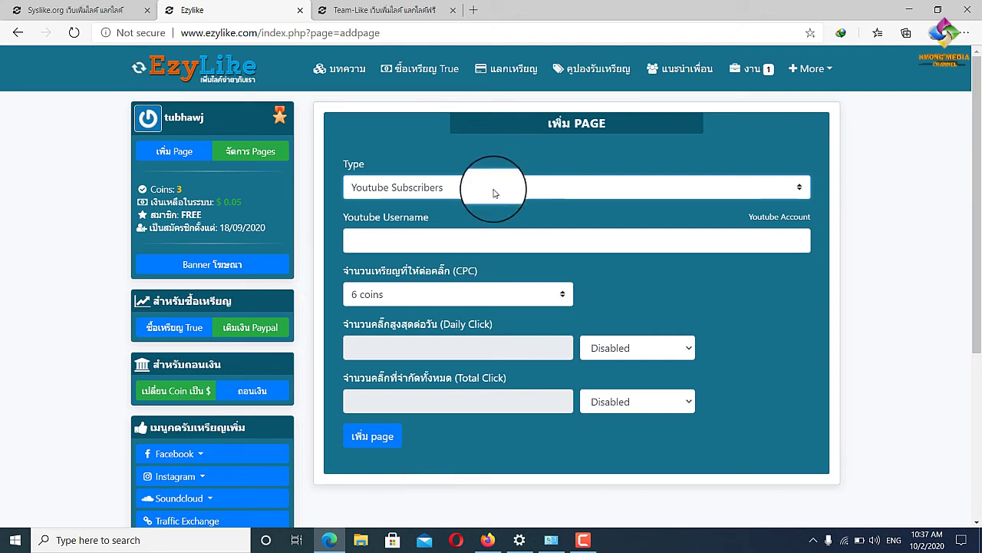
{"action": "left_click", "coordinate": [428, 236]}
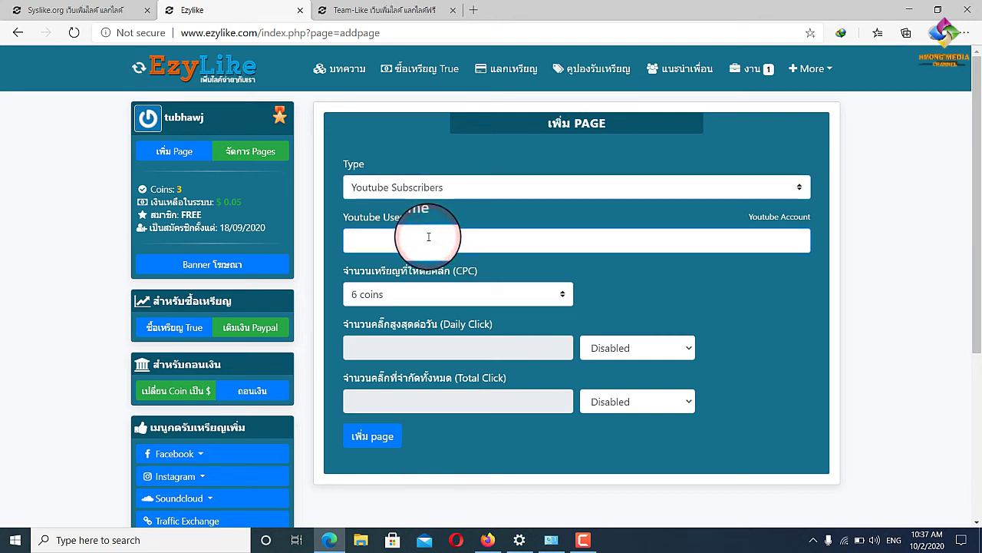
{"action": "left_click", "coordinate": [420, 294]}
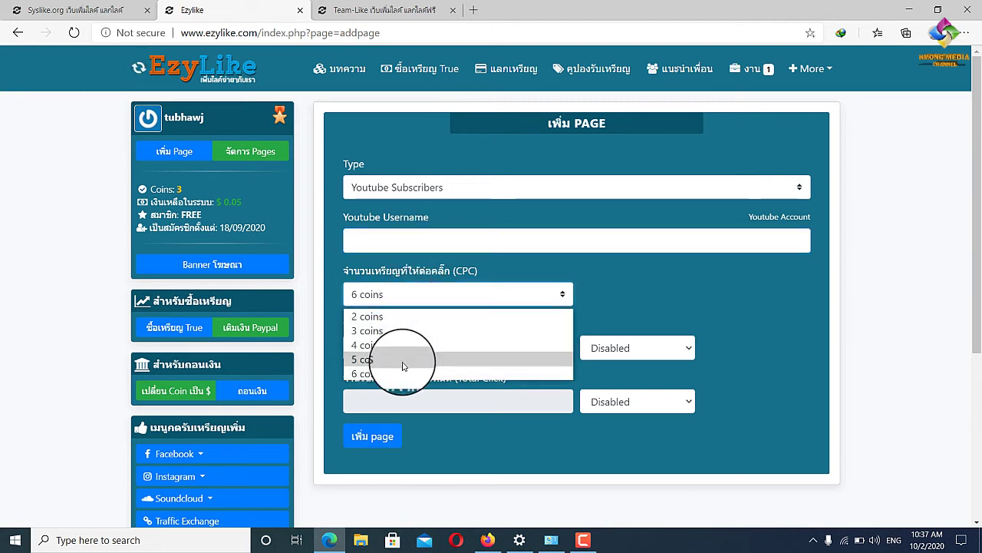
{"action": "left_click", "coordinate": [683, 297]}
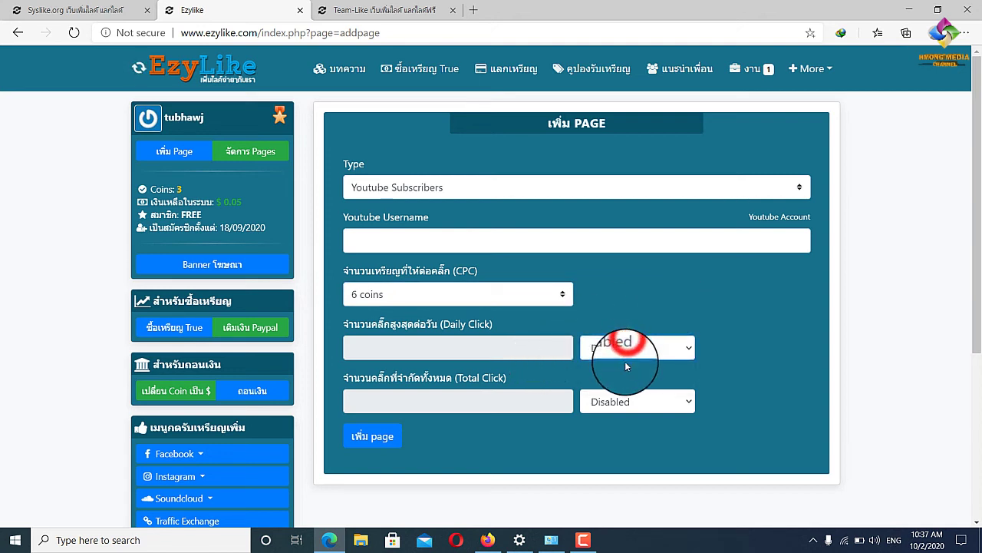
Enable both the daily (100) and total (1000) click limits.
{"action": "left_click", "coordinate": [685, 347]}
{"action": "left_click", "coordinate": [627, 384]}
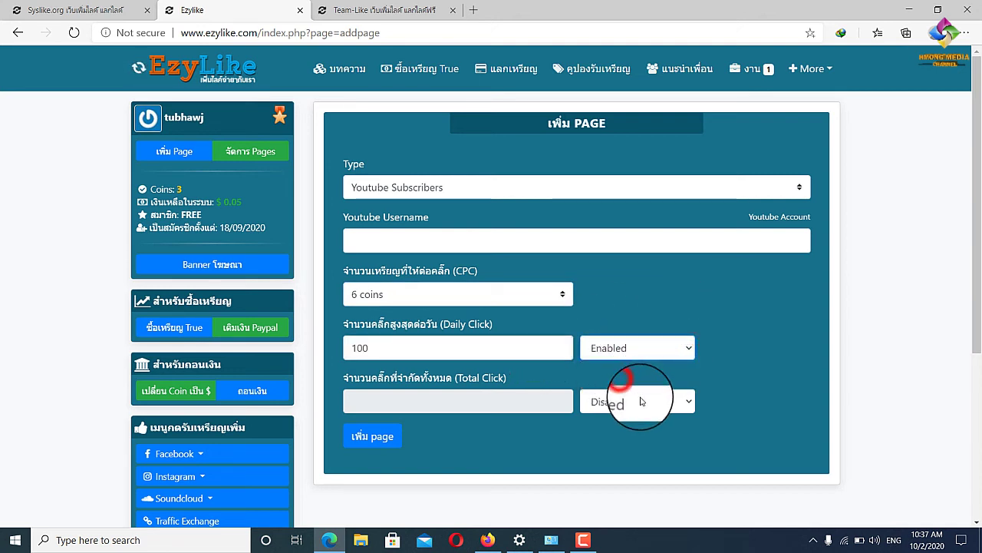
{"action": "left_click", "coordinate": [647, 399]}
{"action": "left_click", "coordinate": [633, 434]}
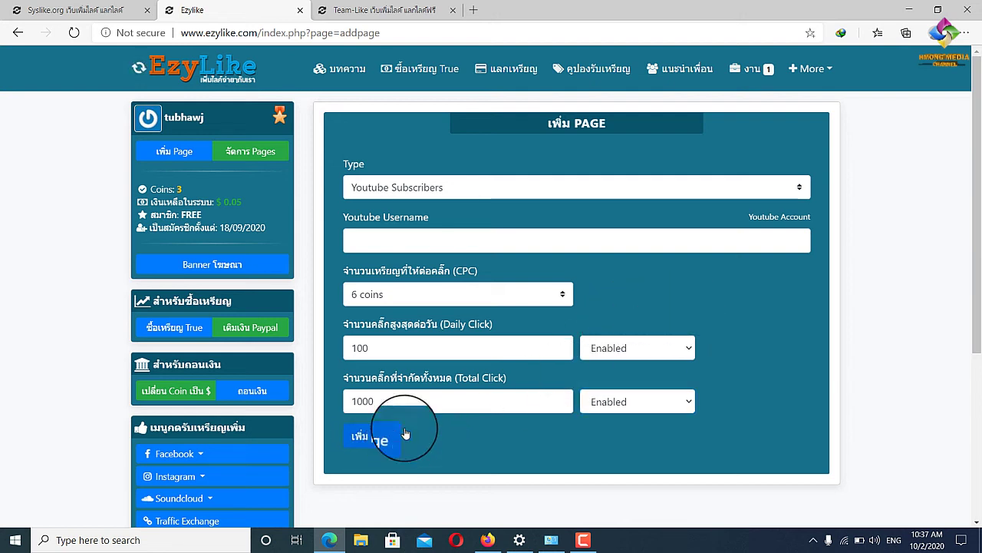
Change the promotion type from Youtube Subscribers to Youtube Views.
{"action": "left_click", "coordinate": [794, 190]}
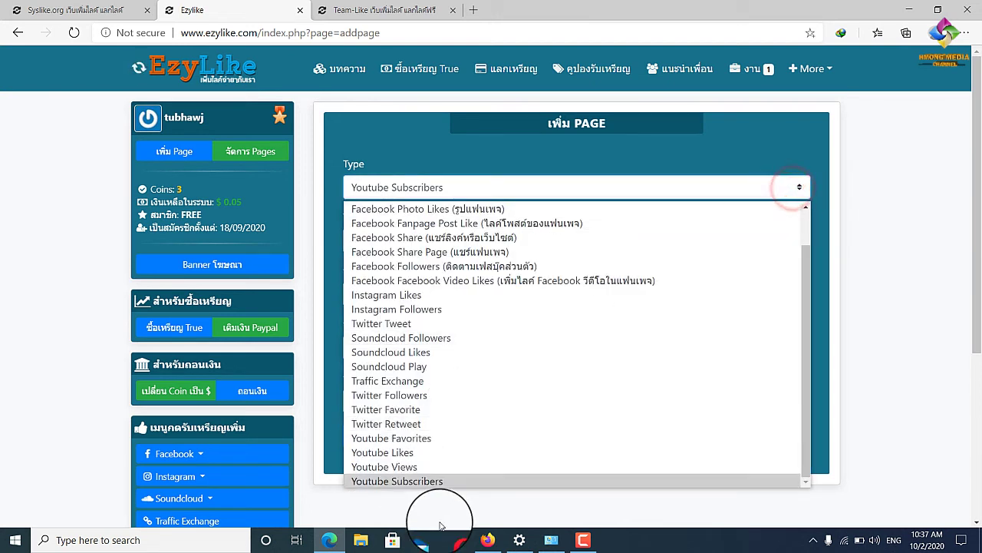
{"action": "left_click", "coordinate": [436, 481]}
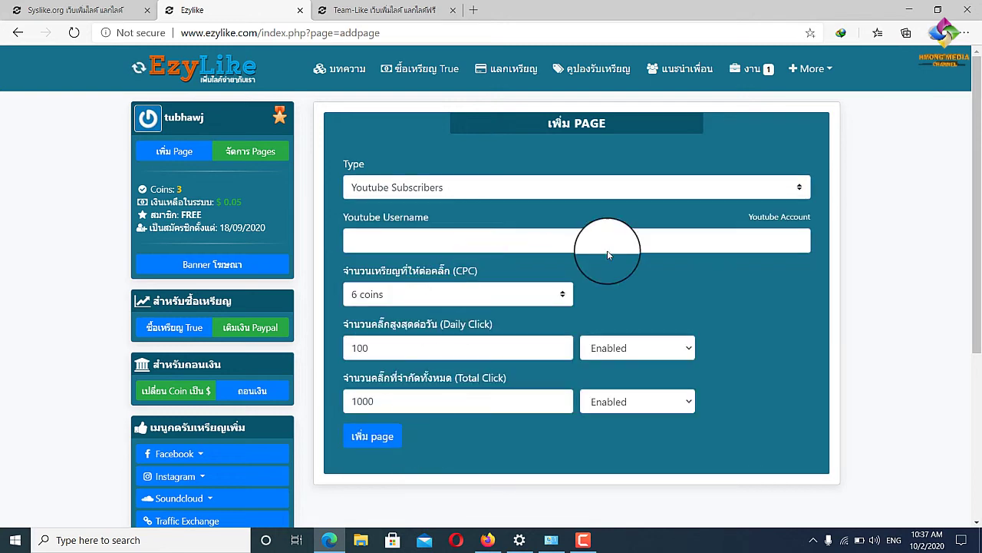
{"action": "left_click", "coordinate": [772, 189]}
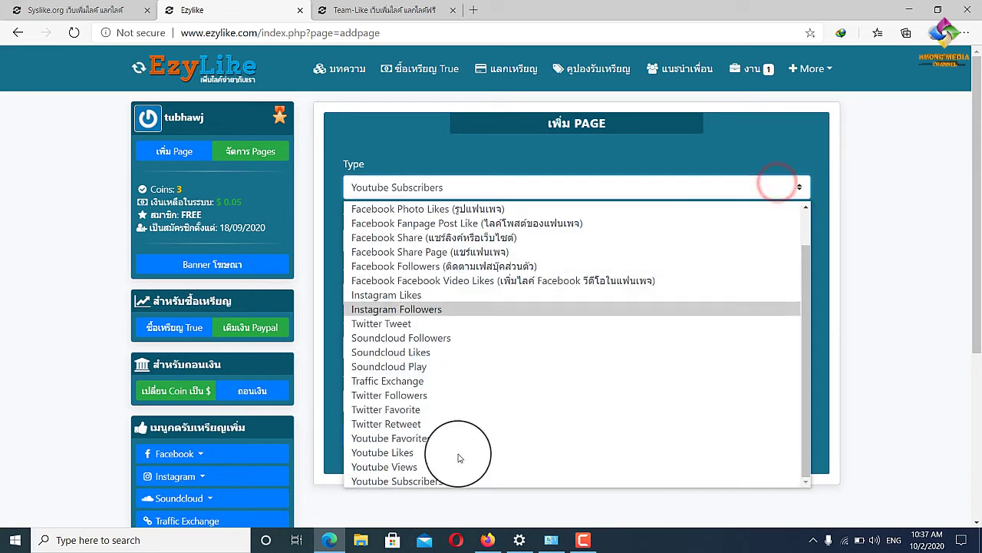
{"action": "left_click", "coordinate": [412, 466]}
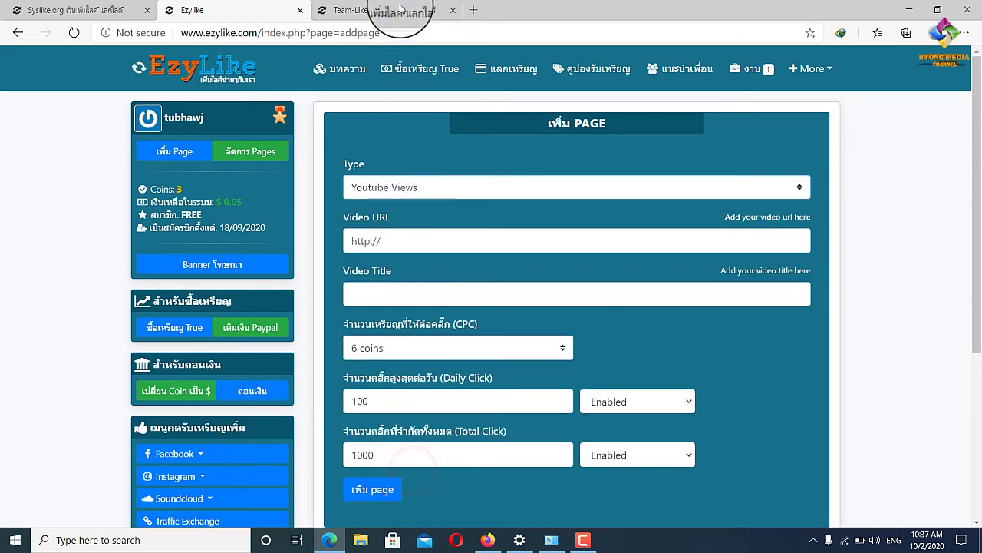
Sign in to Team-Like with the saved credentials and decline saving the password.
{"action": "left_click", "coordinate": [382, 7]}
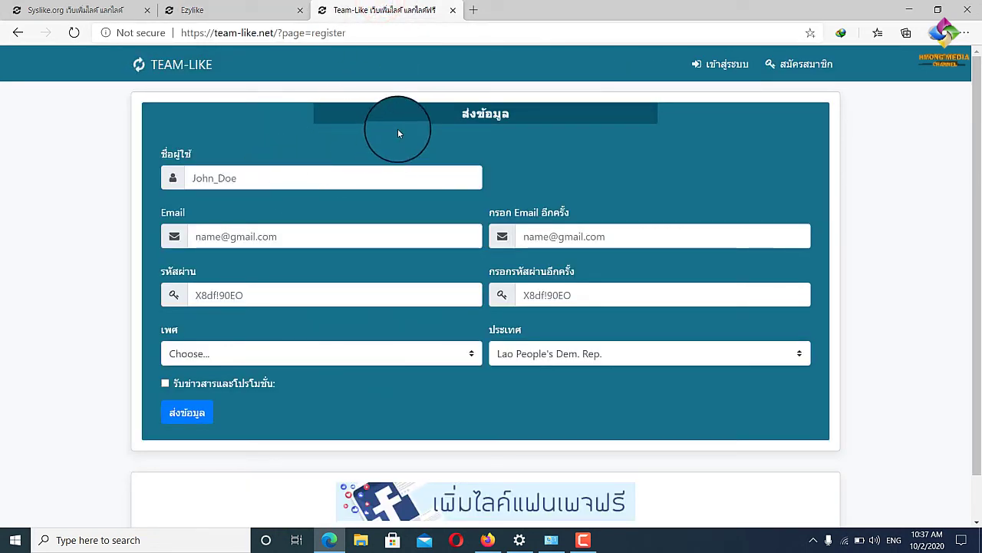
{"action": "left_click", "coordinate": [708, 62]}
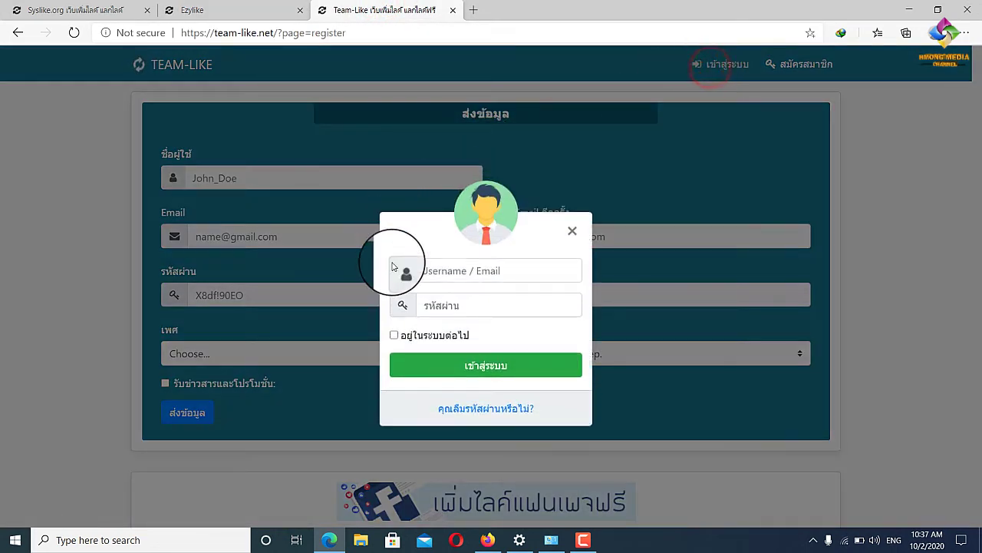
{"action": "left_click", "coordinate": [443, 271]}
{"action": "left_click", "coordinate": [442, 289]}
{"action": "left_click", "coordinate": [440, 306]}
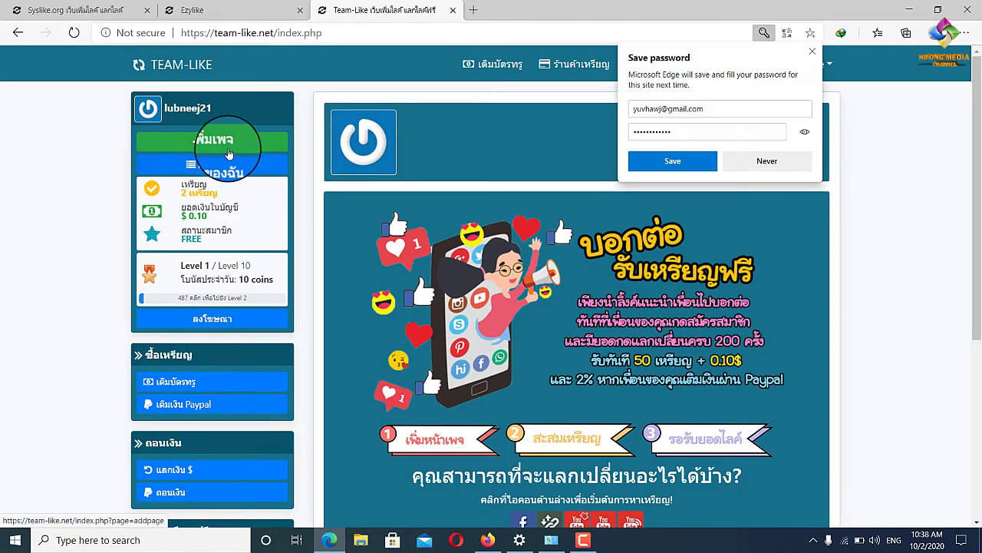
{"action": "left_click", "coordinate": [766, 160]}
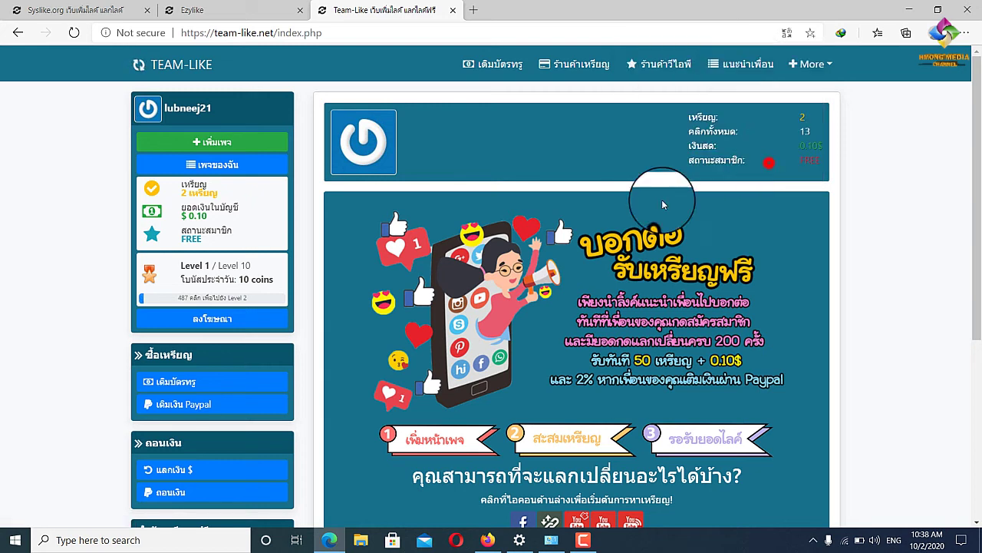
Open Team-Like's Add Page form and choose Youtube Views as the page type.
{"action": "left_click", "coordinate": [219, 146]}
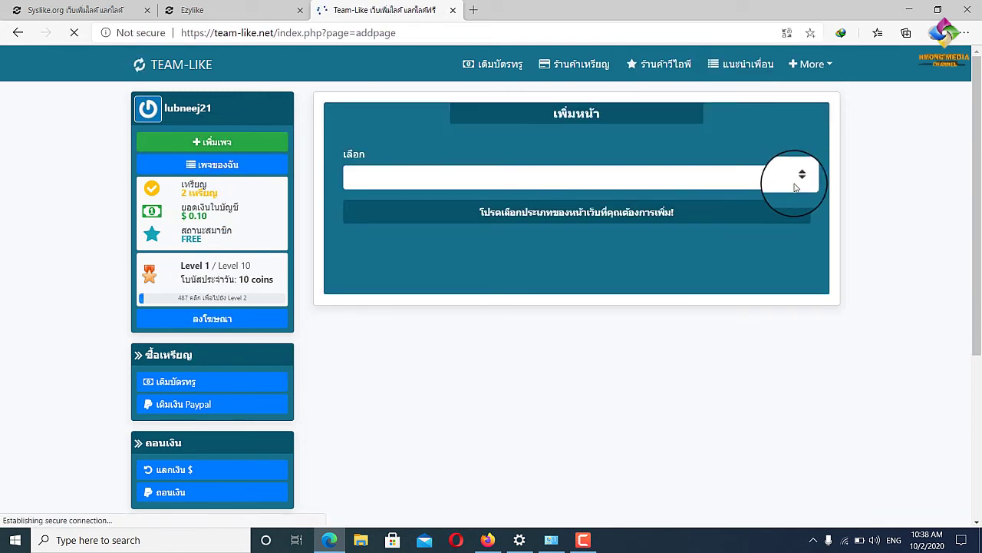
{"action": "left_click", "coordinate": [798, 177]}
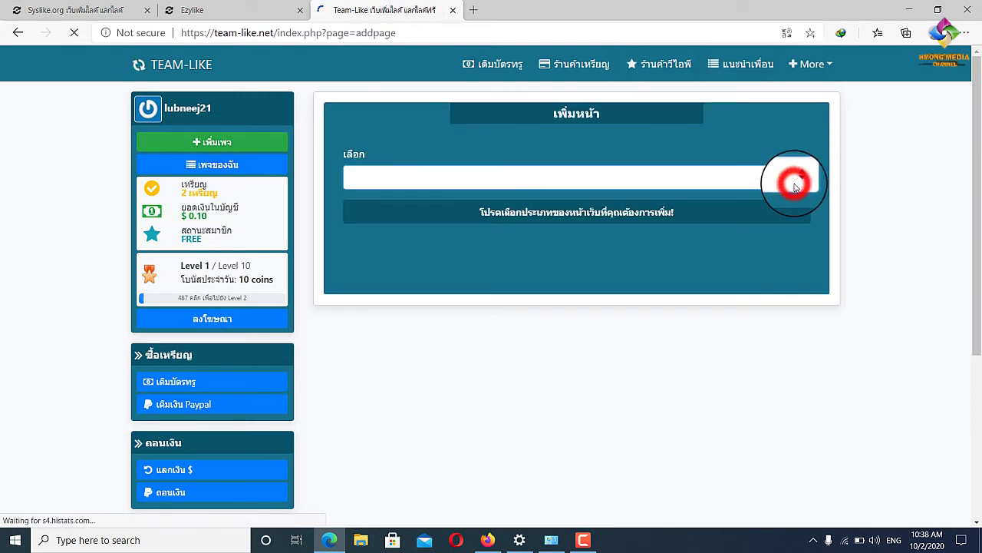
{"action": "left_click", "coordinate": [798, 178]}
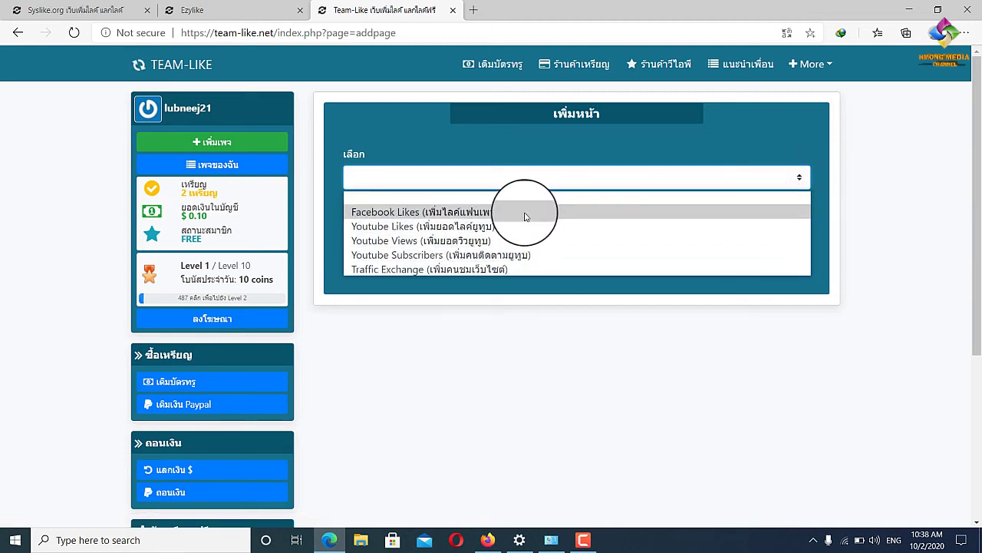
{"action": "left_click", "coordinate": [470, 241]}
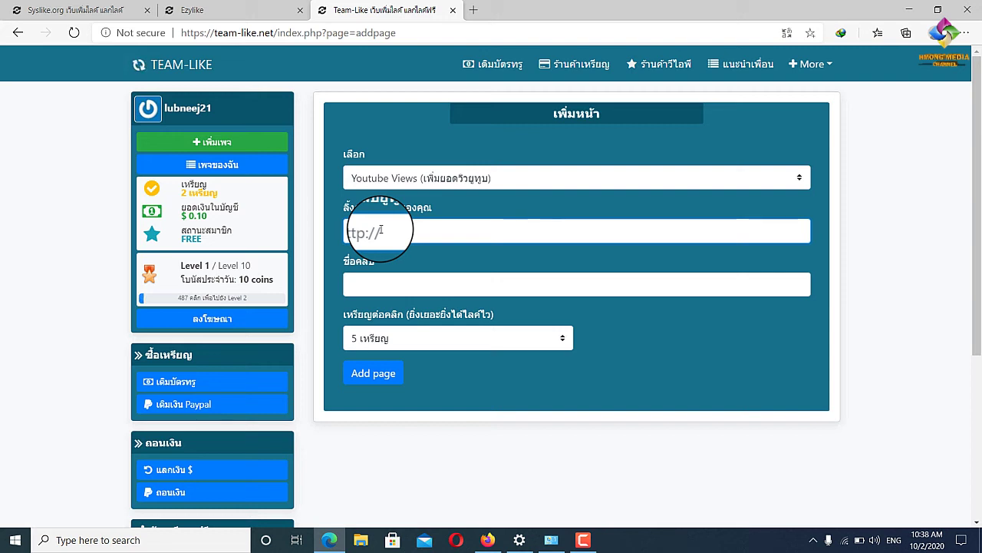
{"action": "left_click", "coordinate": [411, 285]}
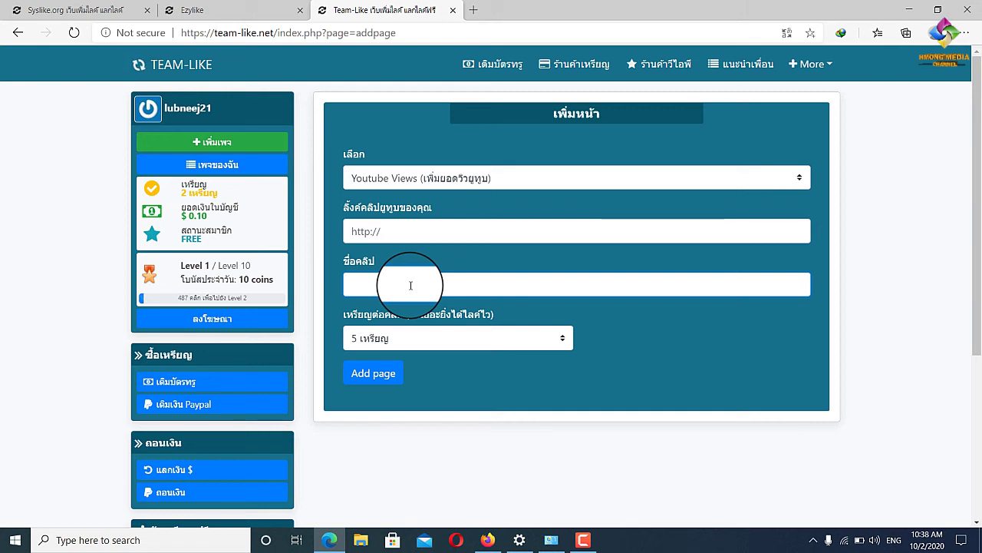
Keep 5 coins per click as the reward, then return to EzyLike.
{"action": "left_click", "coordinate": [515, 335]}
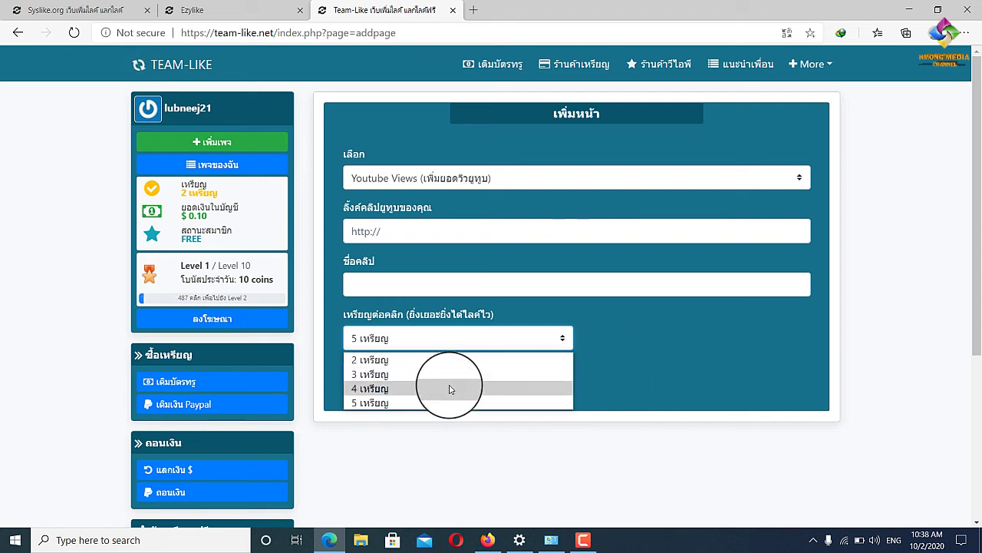
{"action": "left_click", "coordinate": [697, 373]}
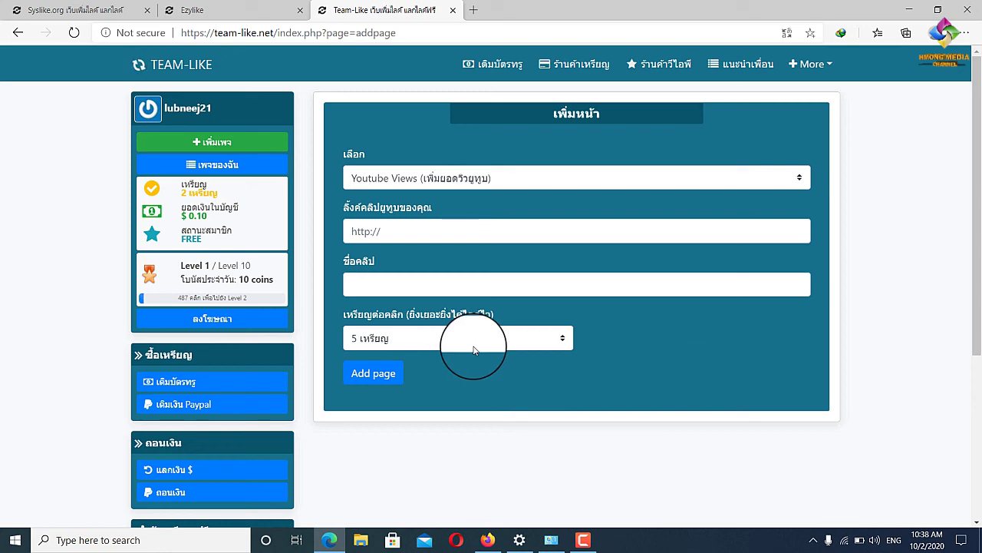
{"action": "left_click", "coordinate": [218, 8]}
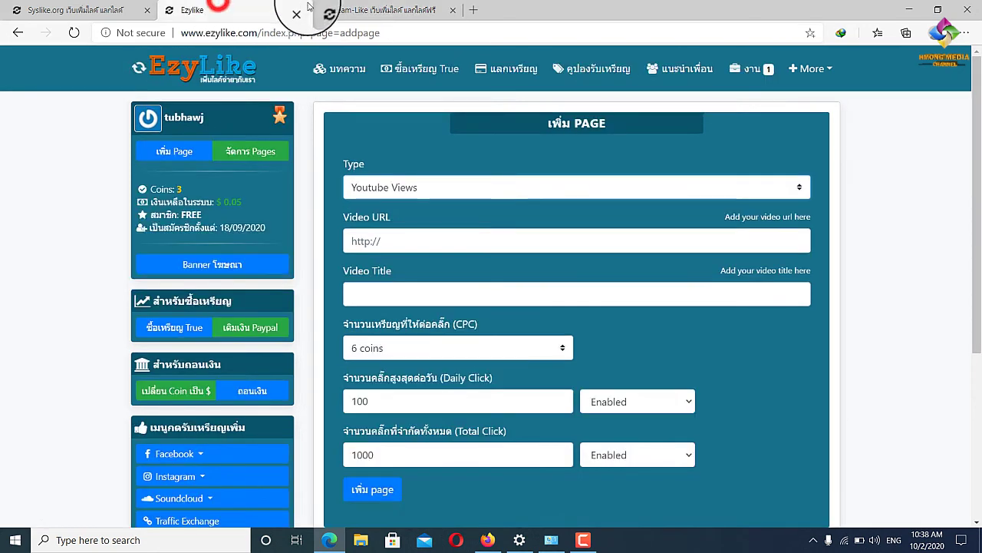
After checking the Team-Like and Syslike forms, open EzyLike's YouTube Views watch list.
{"action": "left_click", "coordinate": [329, 9]}
{"action": "left_click", "coordinate": [240, 8]}
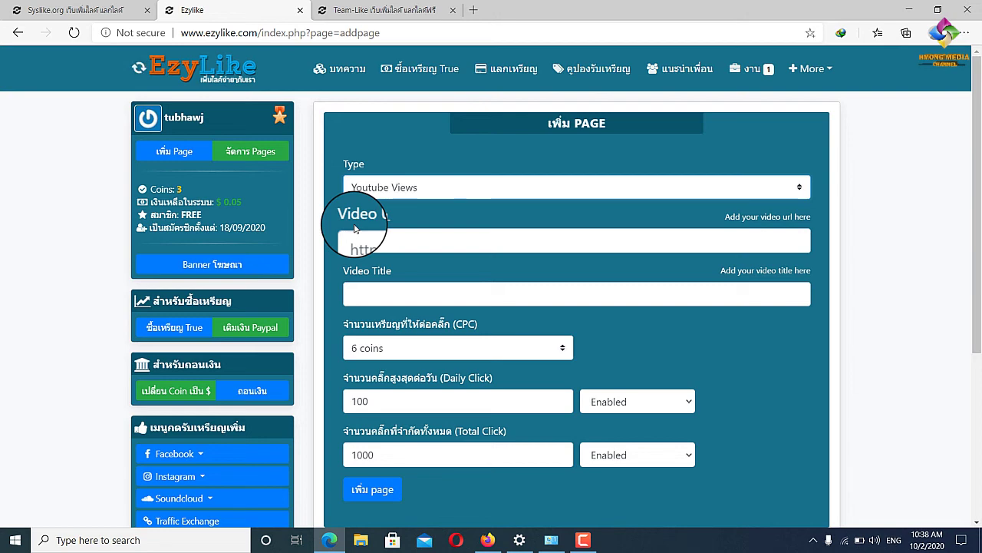
{"action": "left_click", "coordinate": [89, 10]}
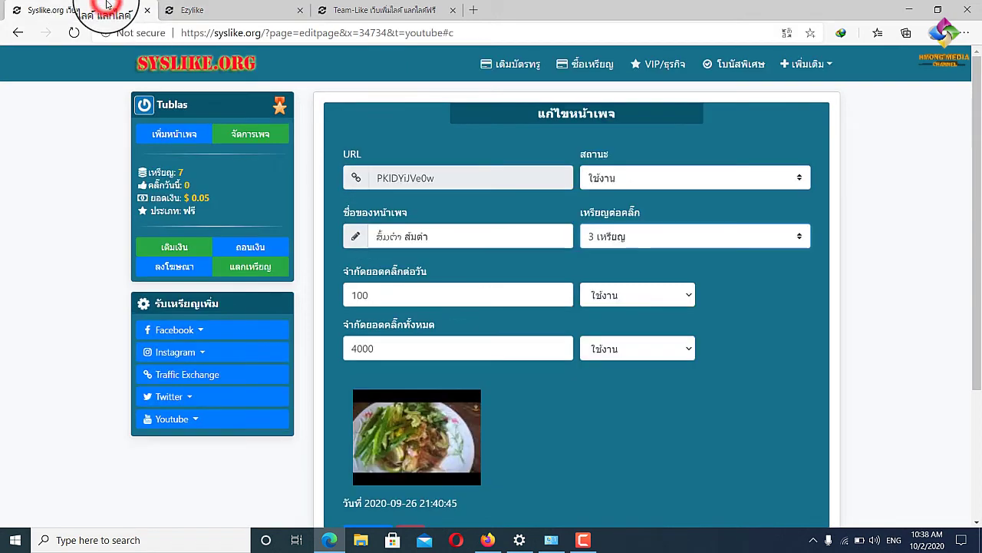
{"action": "left_click", "coordinate": [207, 4]}
{"action": "scroll", "coordinate": [200, 292], "scroll_direction": "down", "scroll_amount": 3}
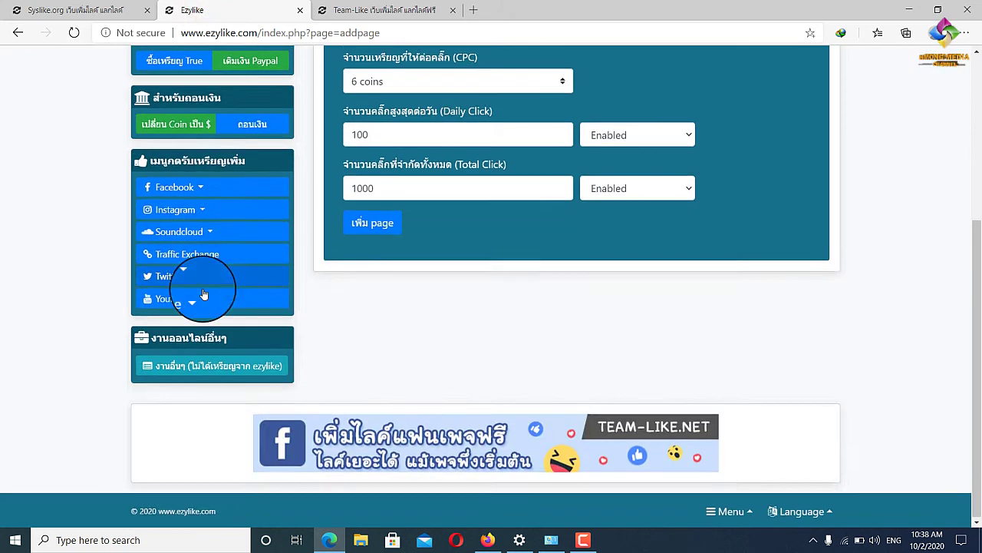
{"action": "left_click", "coordinate": [210, 300]}
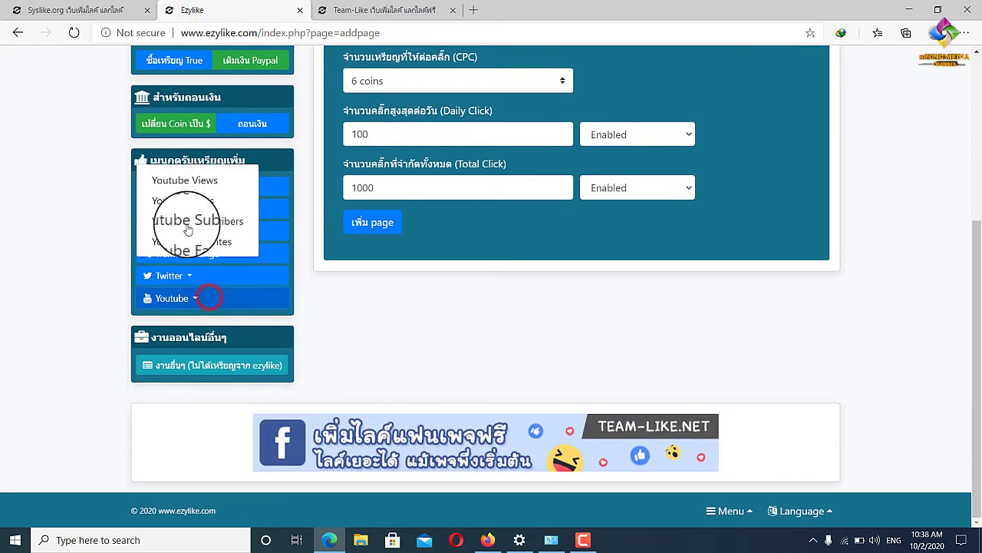
{"action": "left_click", "coordinate": [189, 178]}
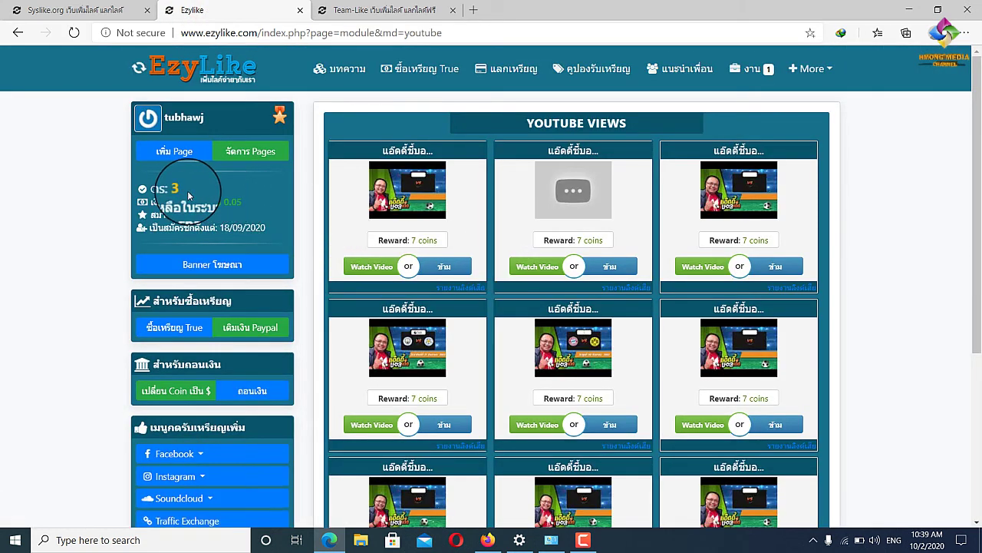
Play and mute the first Youtube Views video for 20 seconds, earning 7 coins.
{"action": "left_click", "coordinate": [364, 270]}
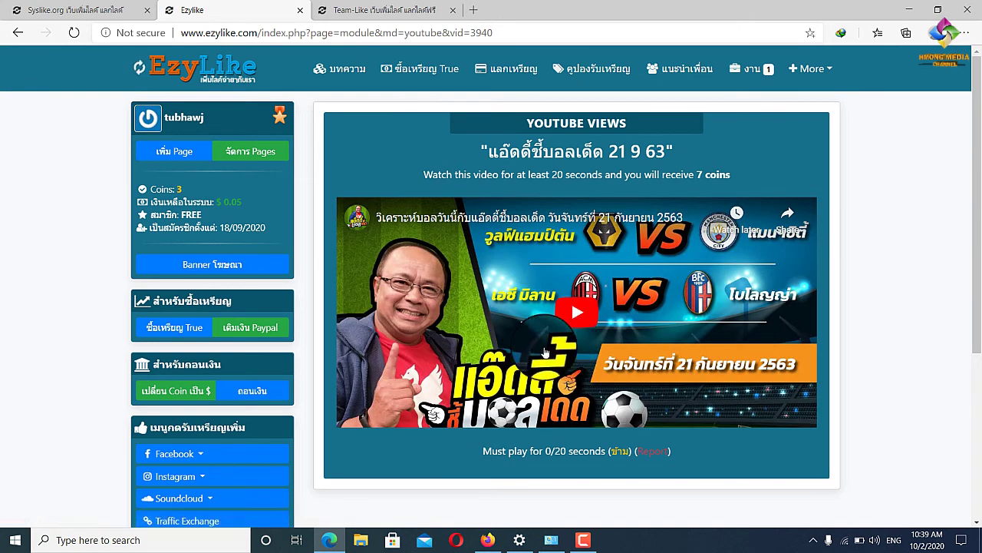
{"action": "left_click", "coordinate": [575, 321]}
{"action": "left_click", "coordinate": [385, 415]}
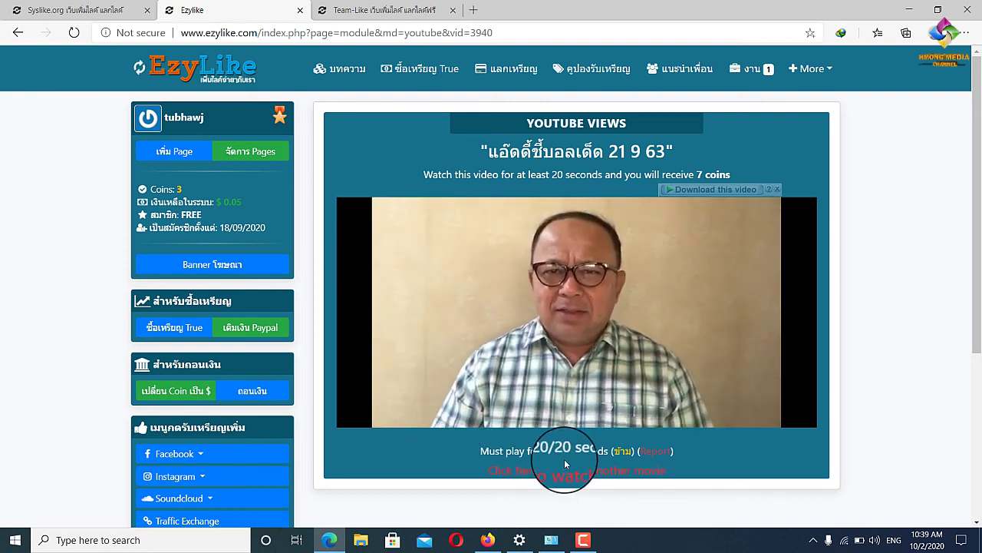
{"action": "left_click", "coordinate": [563, 469]}
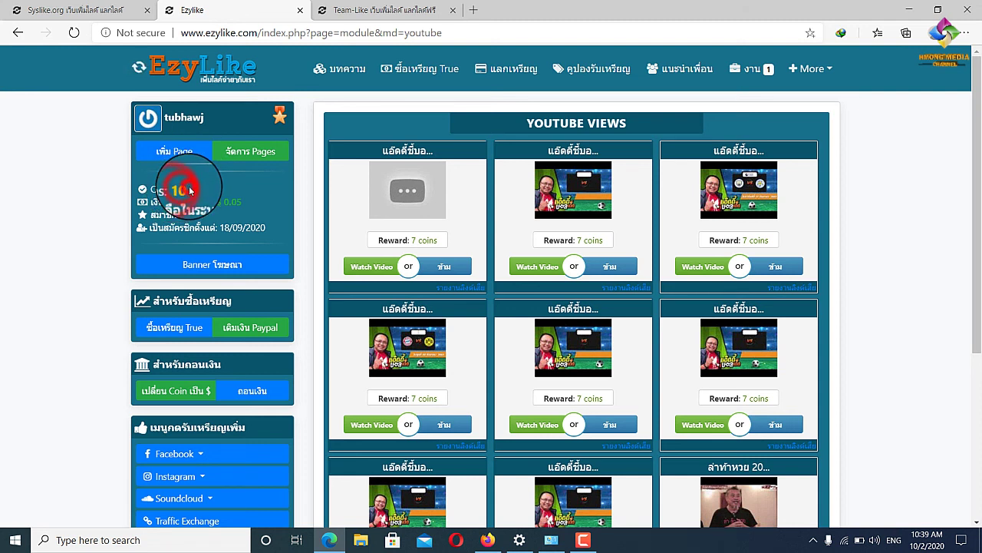
Watch the middle EzyLike video and claim its 7 coins, raising the balance to 17.
{"action": "left_click", "coordinate": [537, 267]}
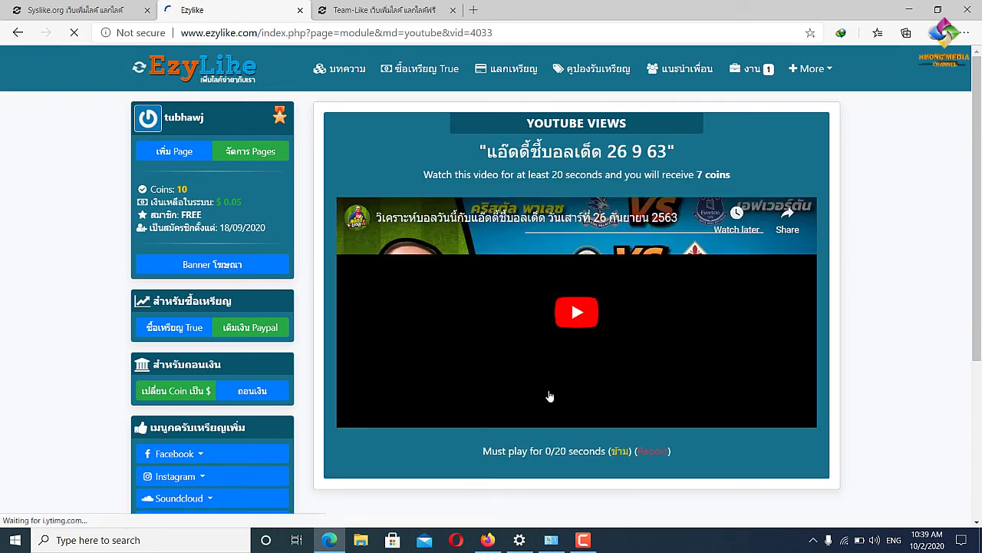
{"action": "left_click", "coordinate": [572, 326]}
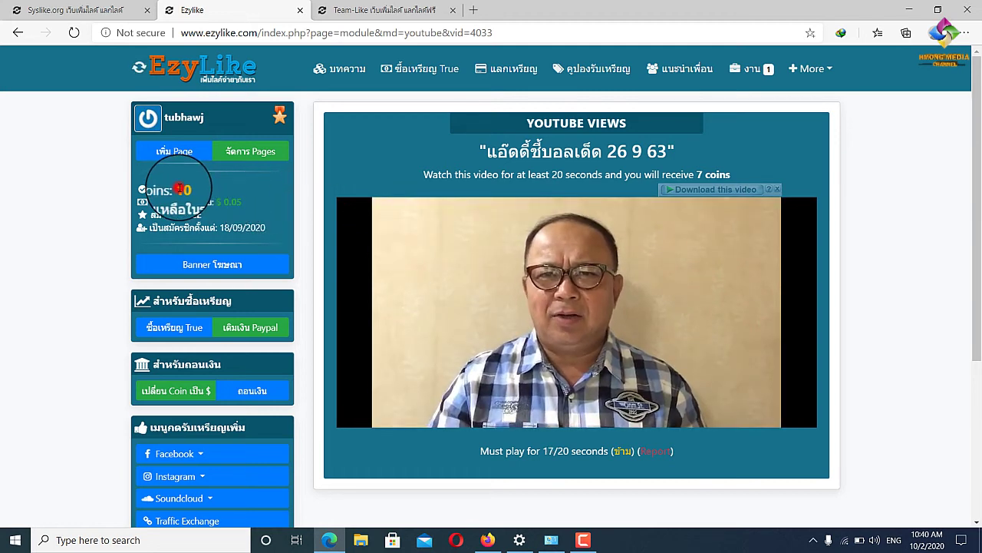
{"action": "double_click", "coordinate": [178, 191]}
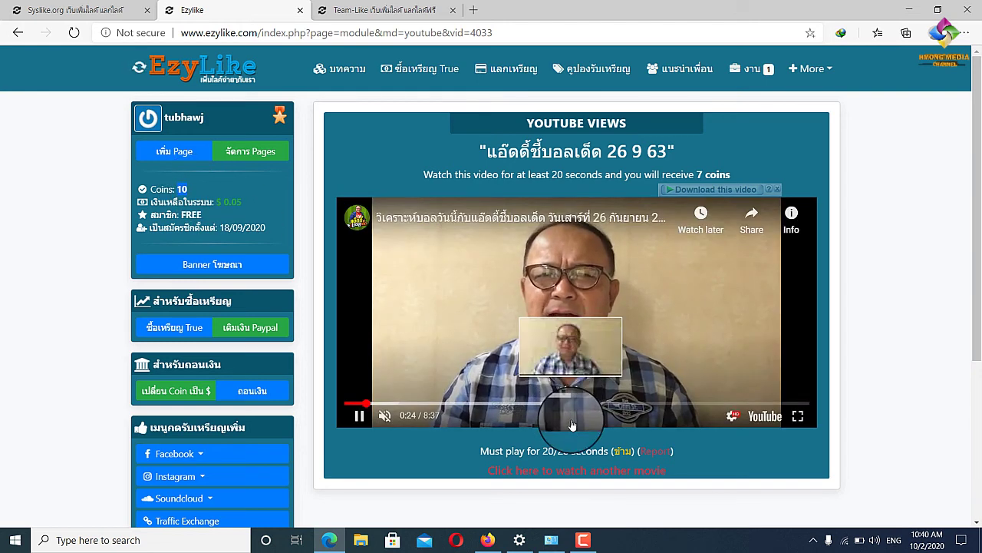
{"action": "left_click", "coordinate": [572, 474]}
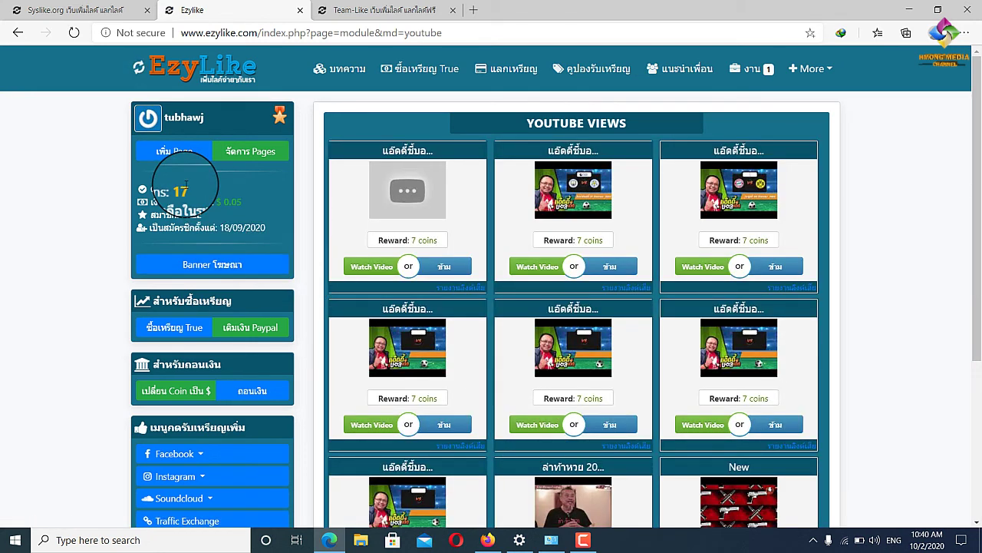
Start playing the next 7-coin EzyLike video, then move over to Syslike.org.
{"action": "left_click", "coordinate": [544, 268]}
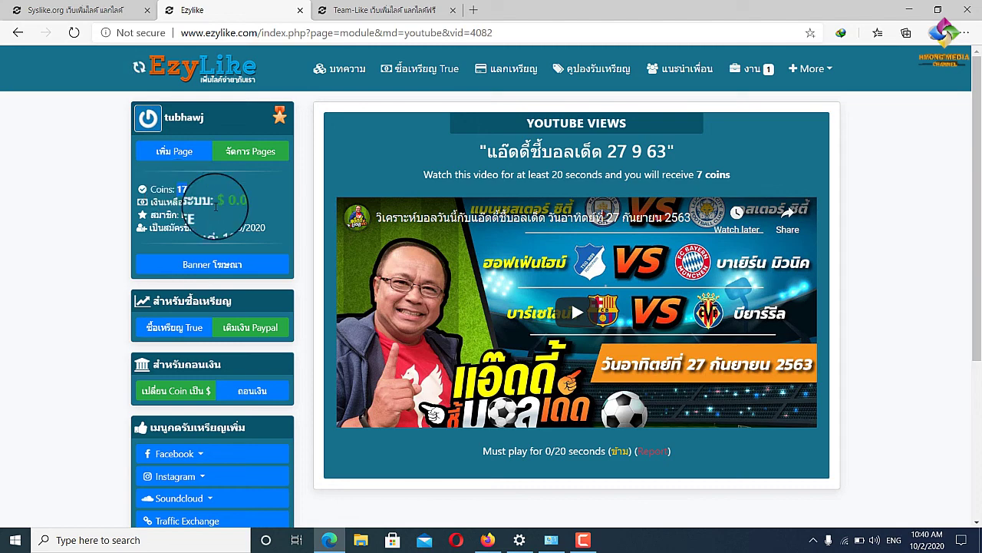
{"action": "left_click", "coordinate": [576, 312]}
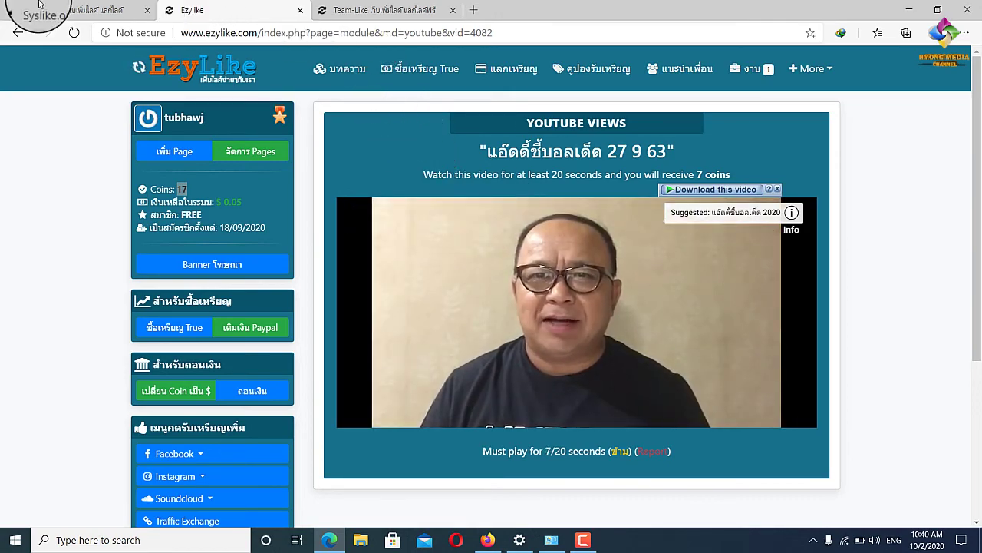
{"action": "left_click", "coordinate": [81, 7]}
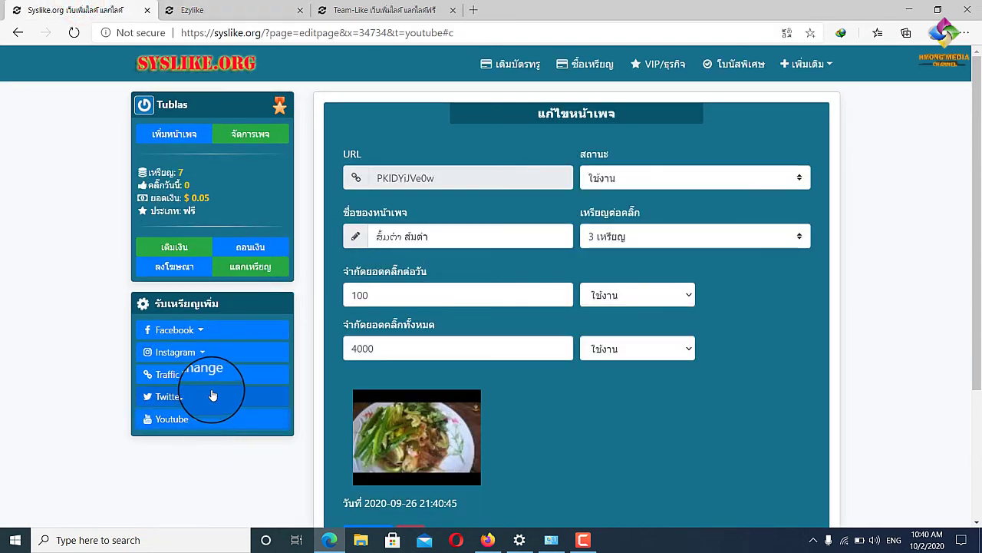
Start the first Syslike YouTube Views video for 8 coins and play it muted.
{"action": "left_click", "coordinate": [208, 425]}
{"action": "left_click", "coordinate": [205, 447]}
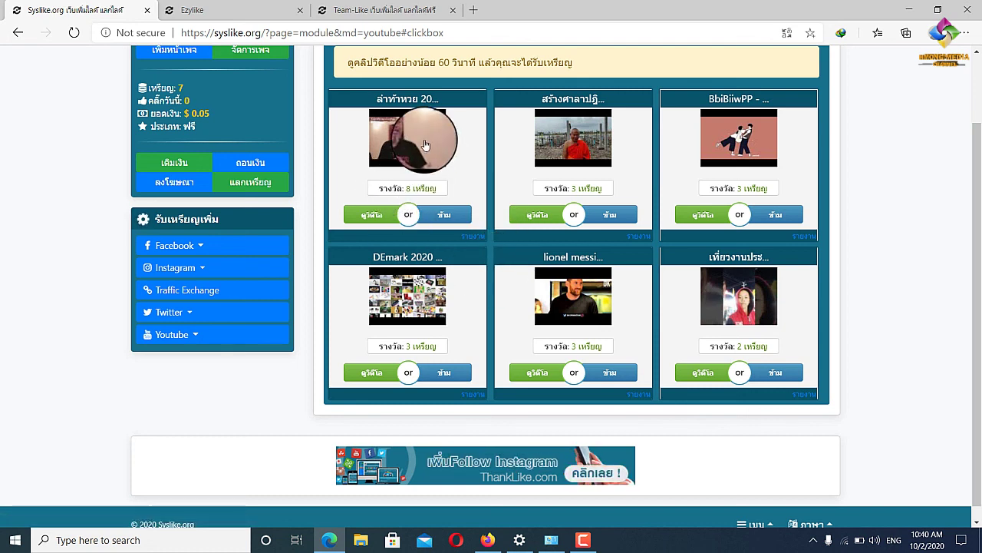
{"action": "scroll", "coordinate": [415, 238], "scroll_direction": "up", "scroll_amount": 1}
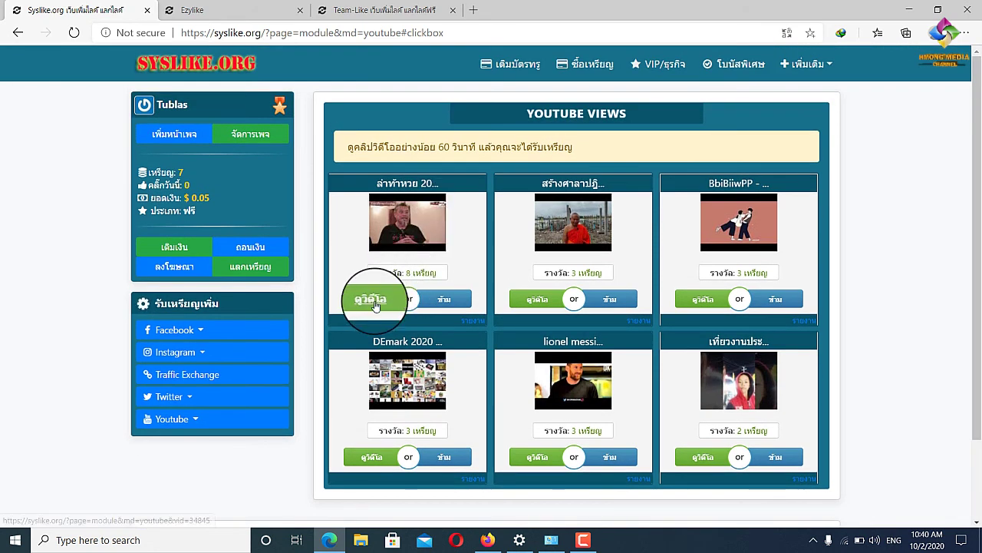
{"action": "left_click", "coordinate": [375, 301]}
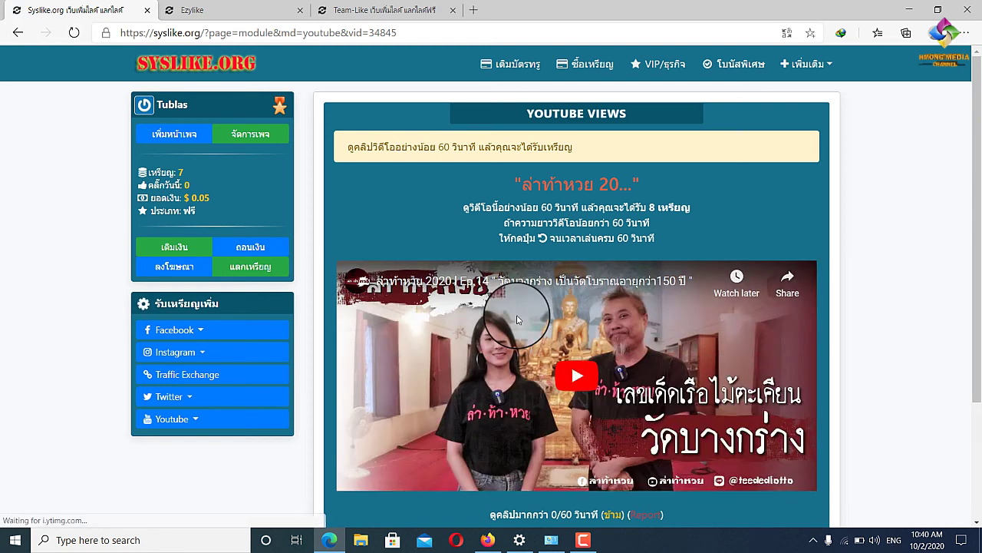
{"action": "left_click", "coordinate": [584, 377]}
{"action": "left_click", "coordinate": [385, 479]}
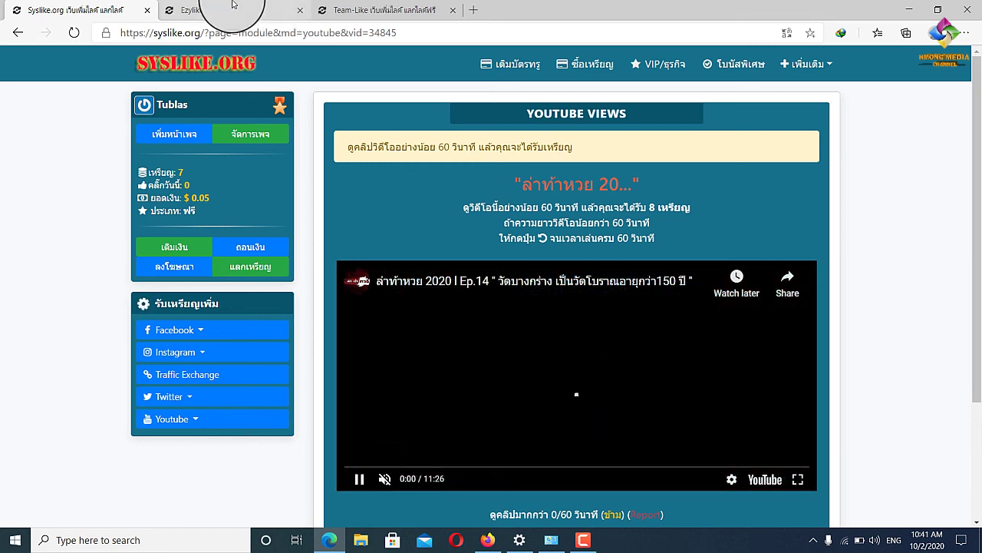
Claim the finished EzyLike video's reward, bringing EzyLike coins to 24.
{"action": "left_click", "coordinate": [232, 6]}
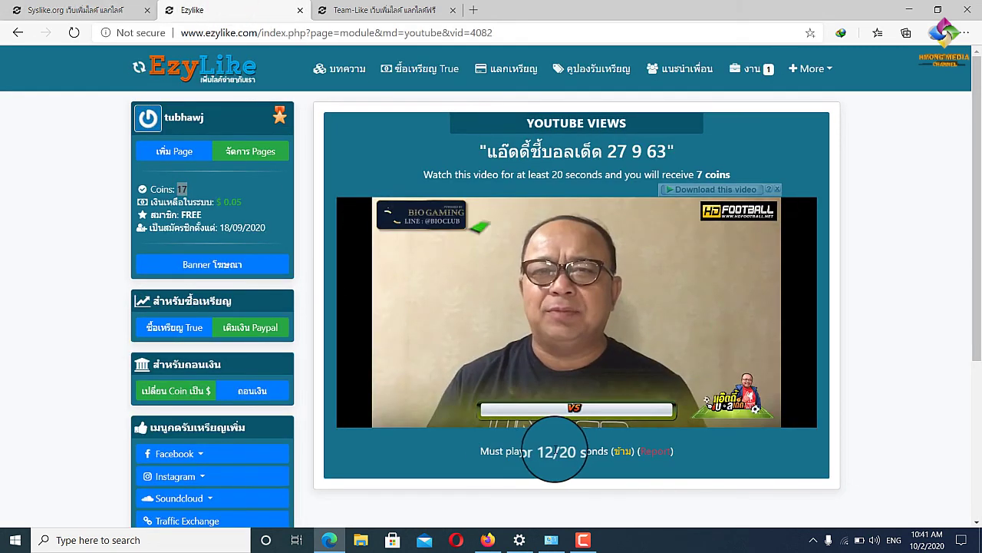
{"action": "left_click", "coordinate": [92, 9]}
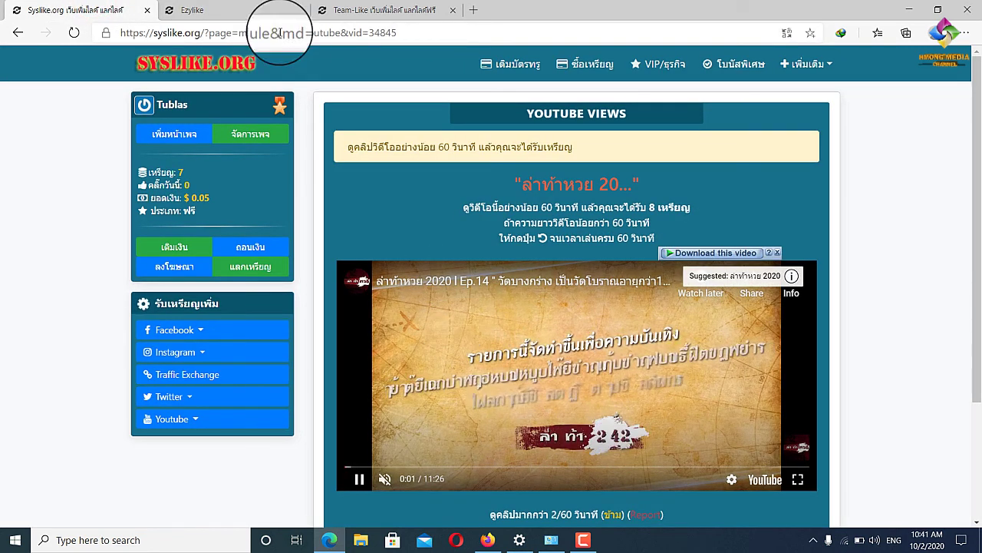
{"action": "left_click", "coordinate": [233, 8]}
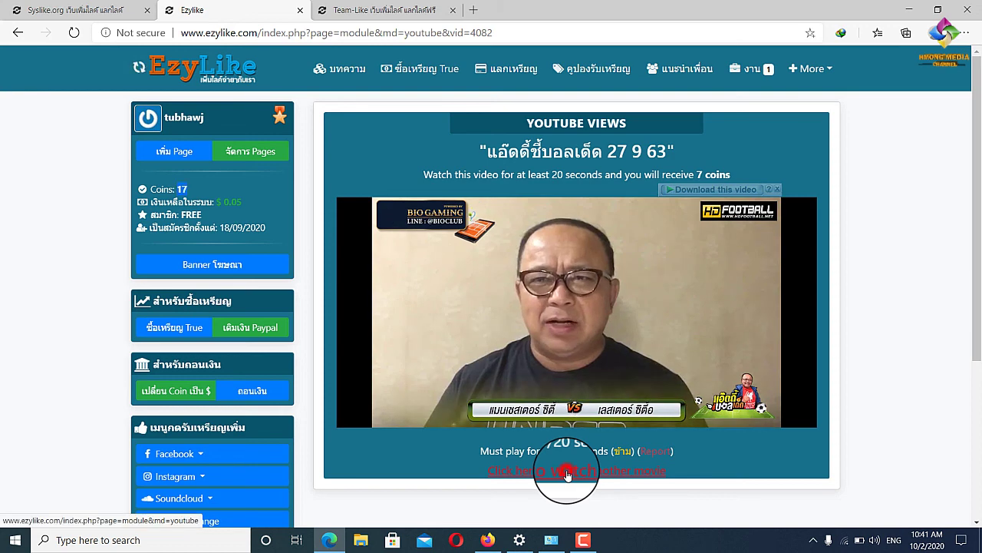
{"action": "left_click", "coordinate": [568, 475]}
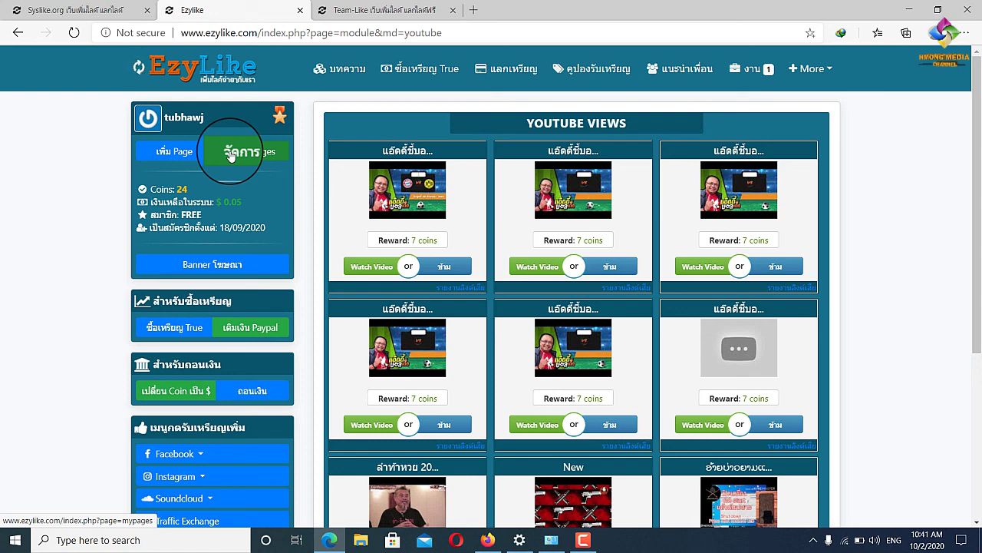
Scroll EzyLike's video list, then return to Team-Like's Youtube Views Add Page form.
{"action": "scroll", "coordinate": [516, 221], "scroll_direction": "down", "scroll_amount": 3}
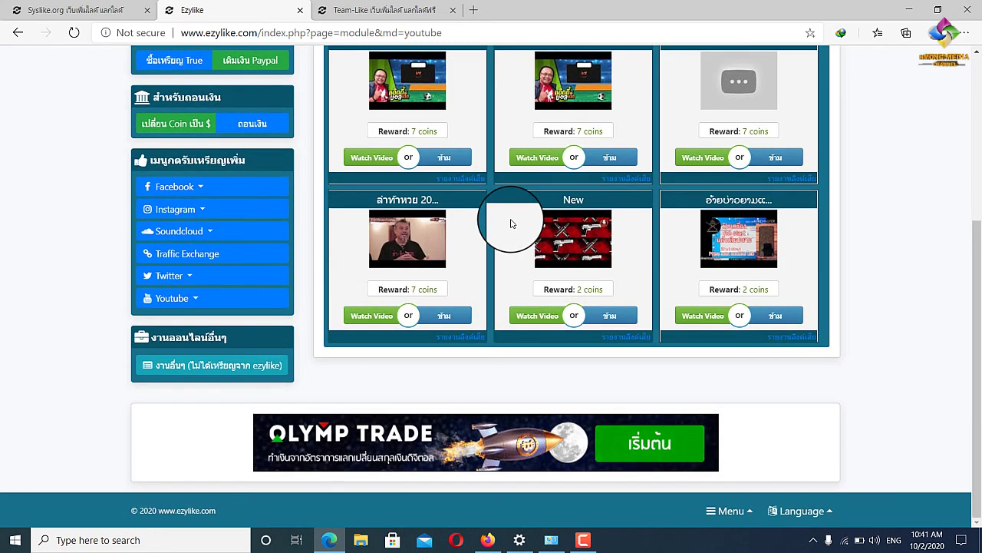
{"action": "left_click", "coordinate": [355, 5]}
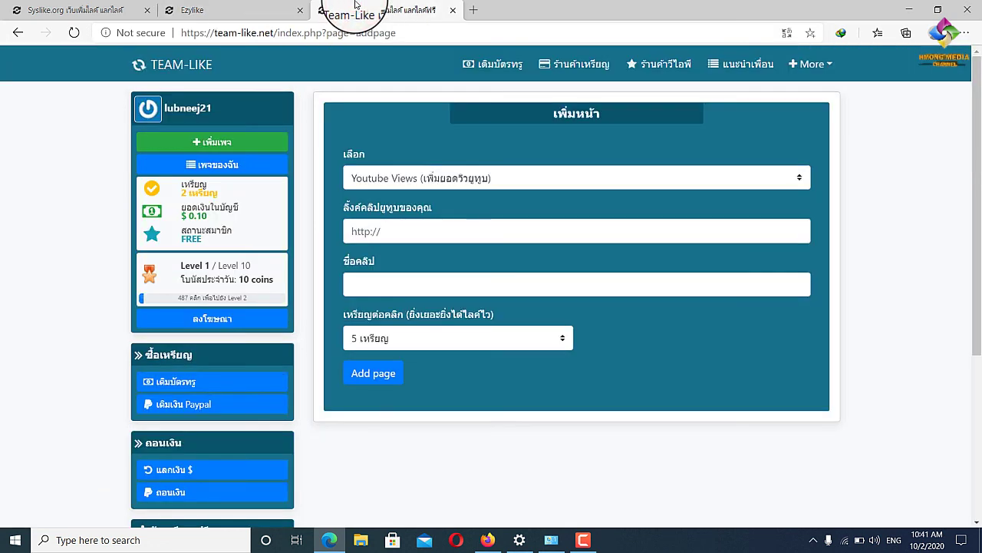